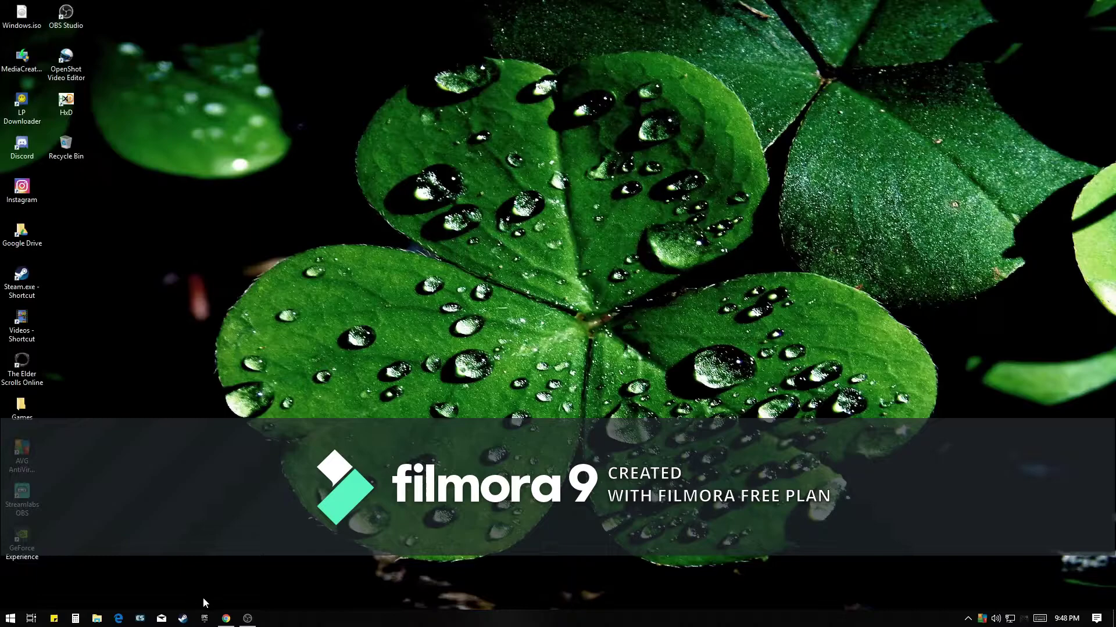
- Cancel the duplicate FModel.zip download from the v2.4.5.3 release page and minimize Chrome
left_click(225, 618)
left_click(371, 43)
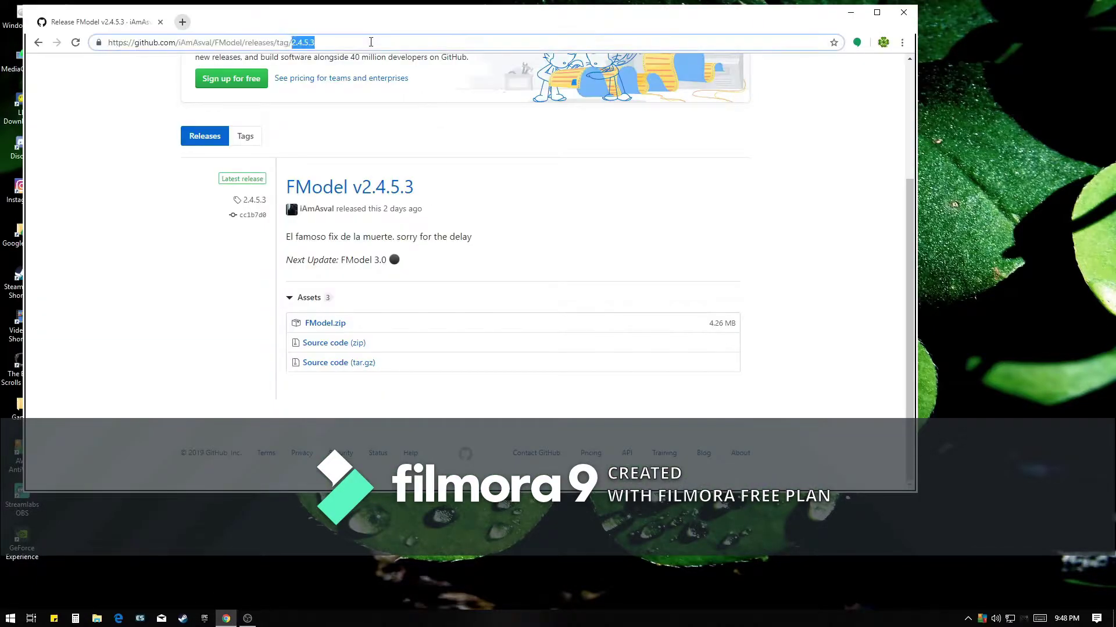
left_click(171, 286)
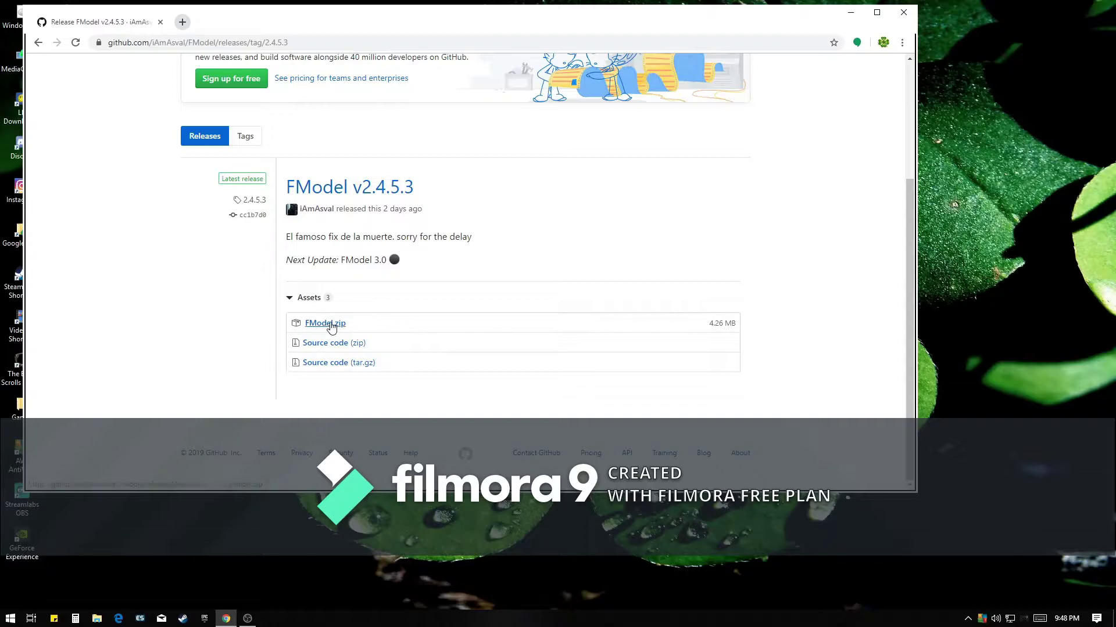
left_click(324, 328)
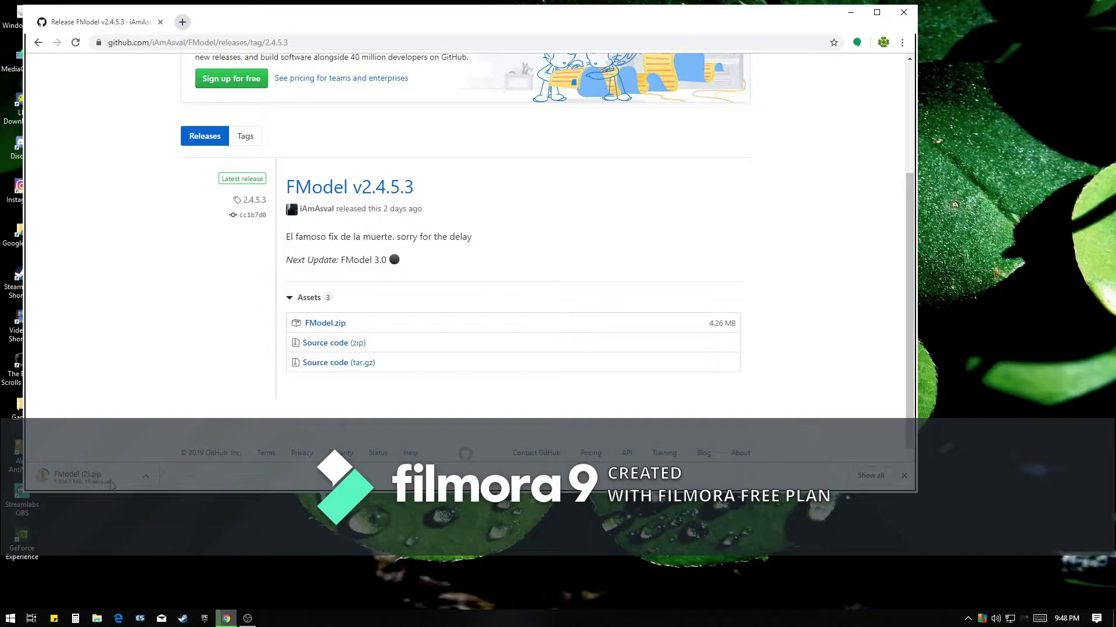
left_click(148, 477)
left_click(181, 565)
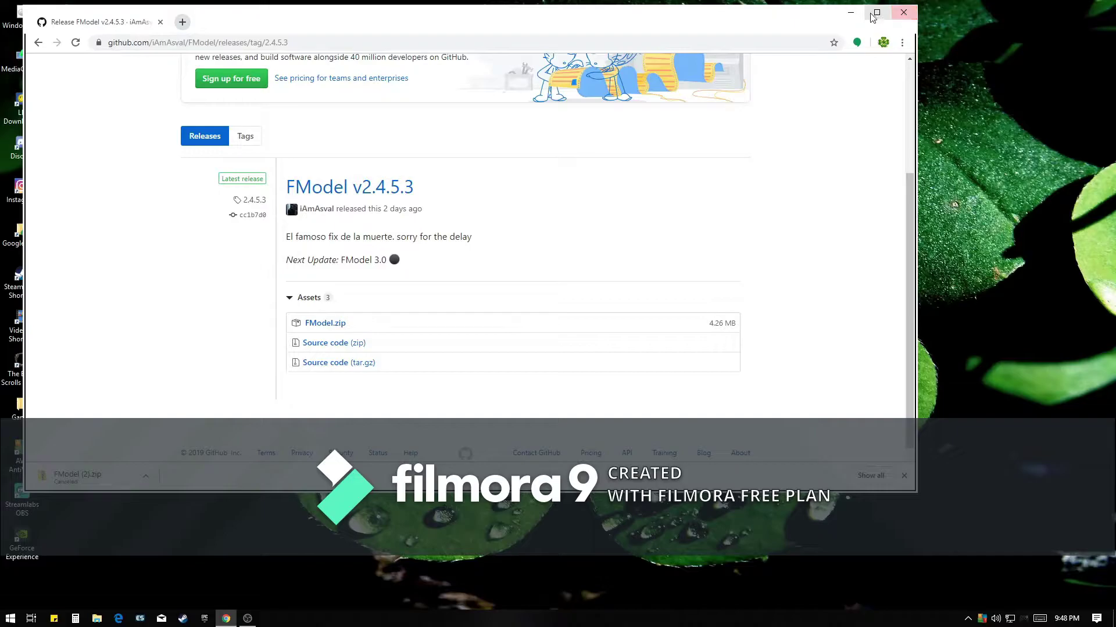
left_click(850, 12)
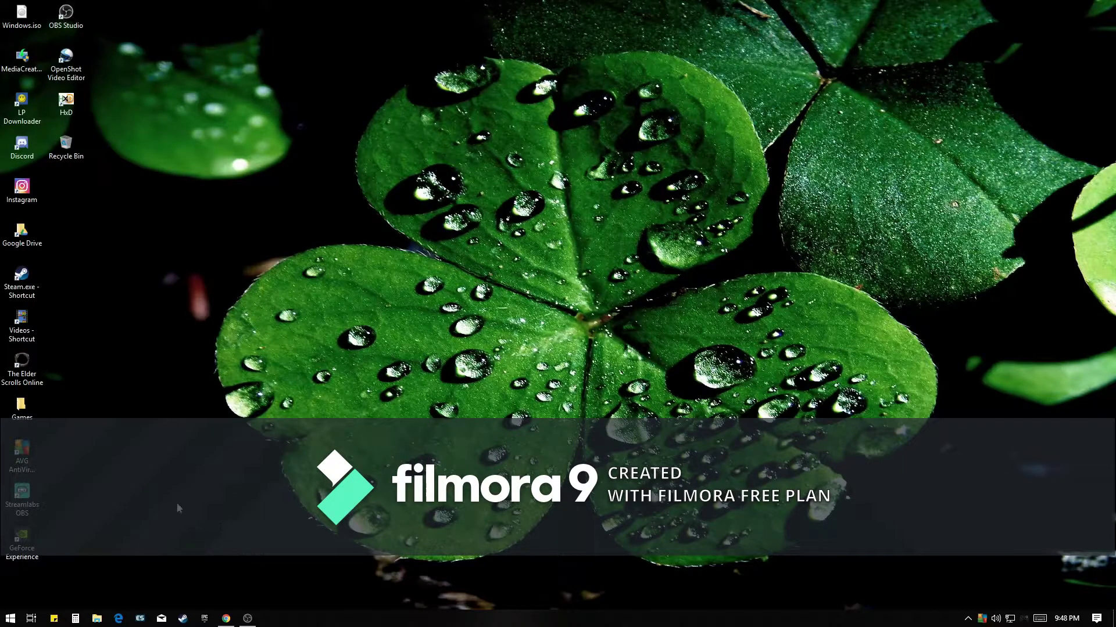
- Browse to Downloads and preview the contents of FModel (1).zip
left_click(97, 620)
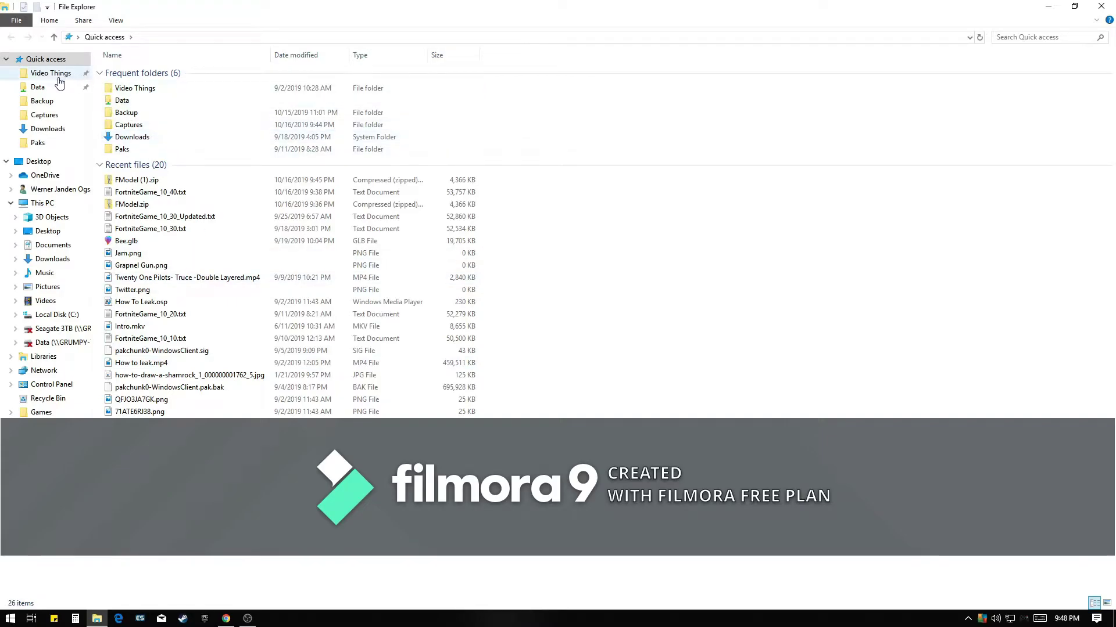
left_click(44, 128)
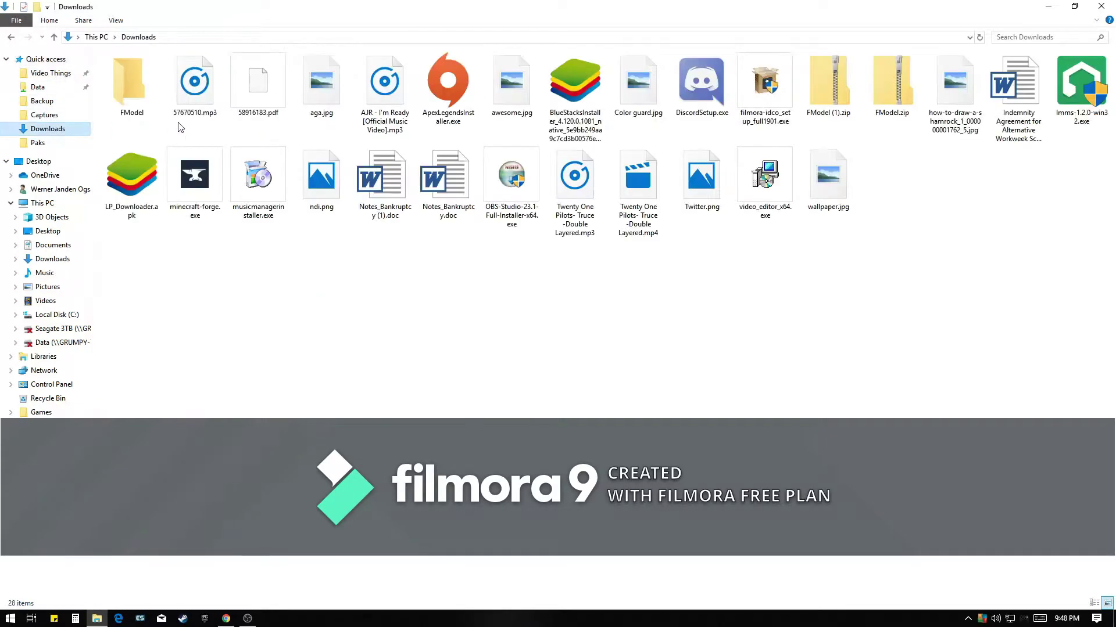
right_click(822, 77)
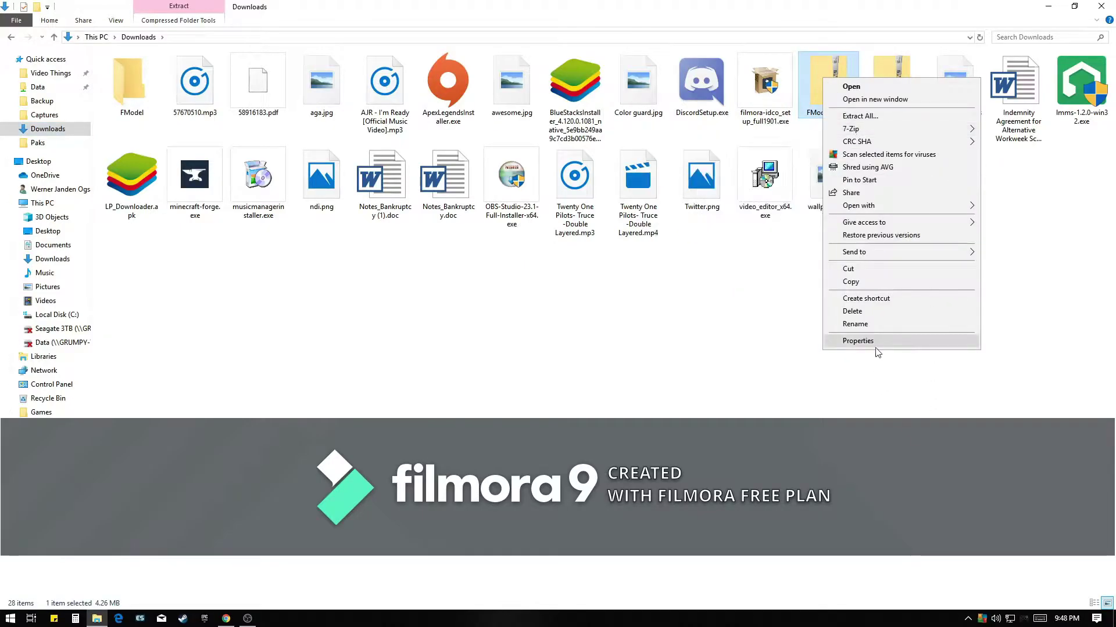
left_click(852, 86)
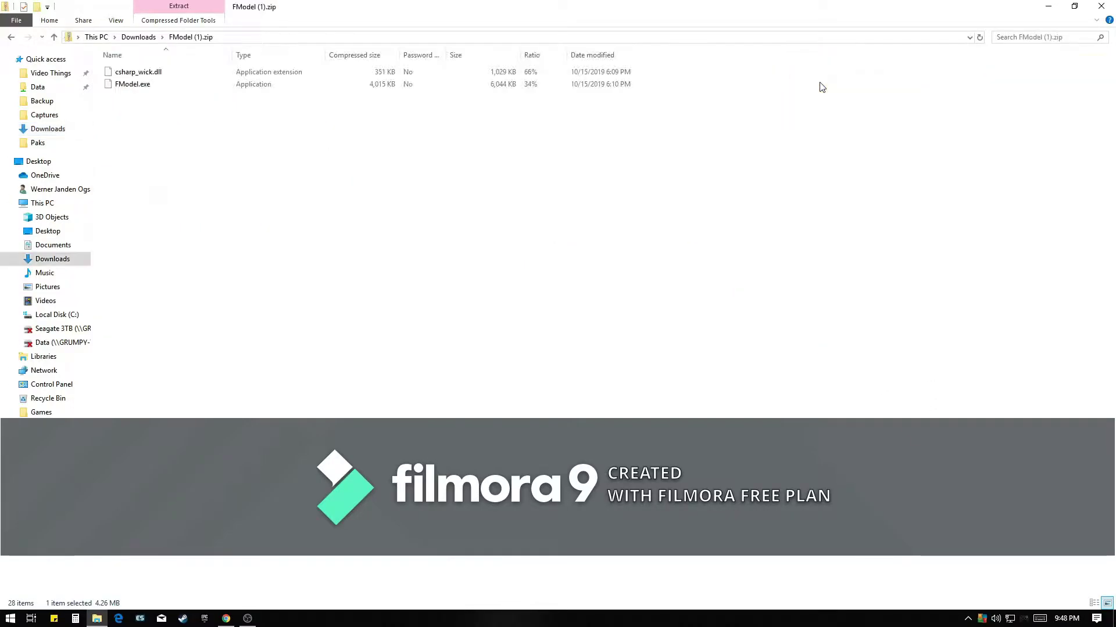
- Return to Downloads and open the extracted FModel folder
right_click(353, 154)
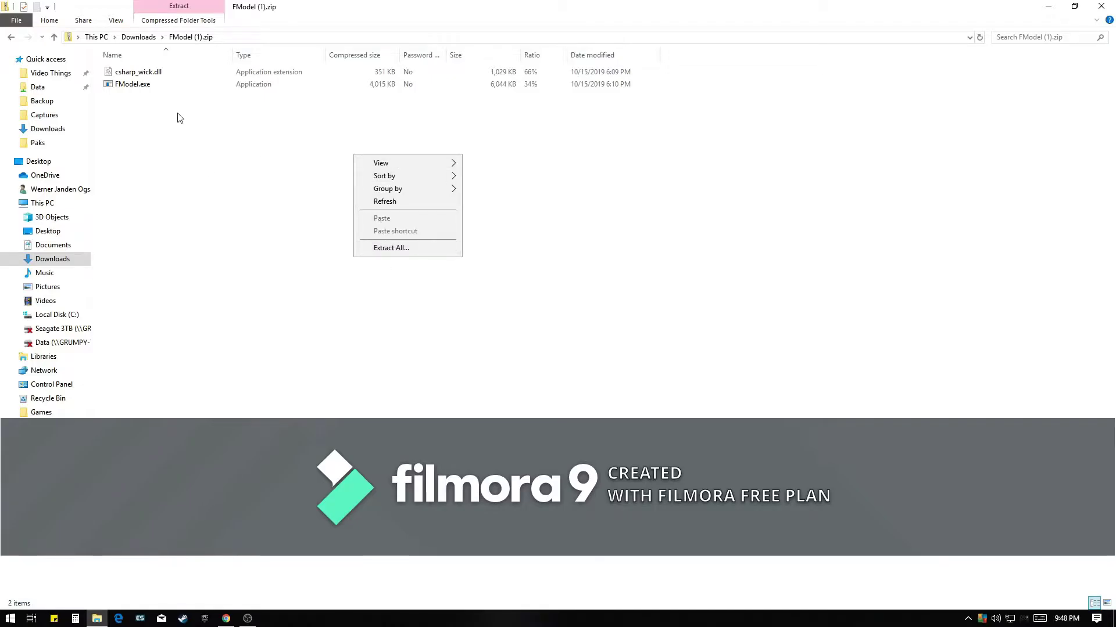
left_click(131, 36)
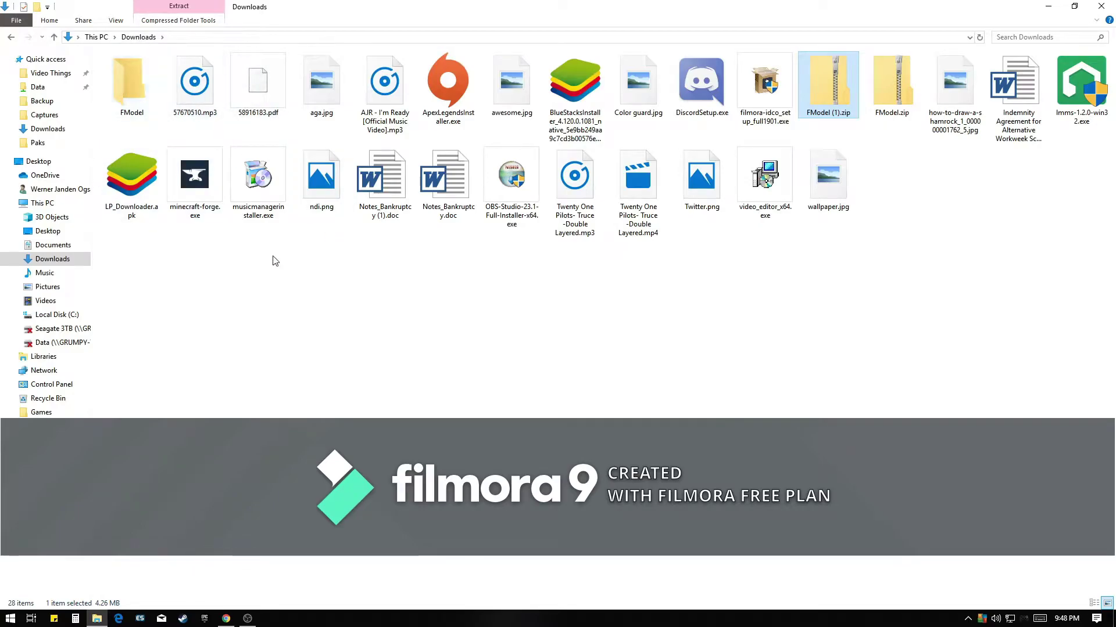
left_click(131, 117)
double_click(132, 117)
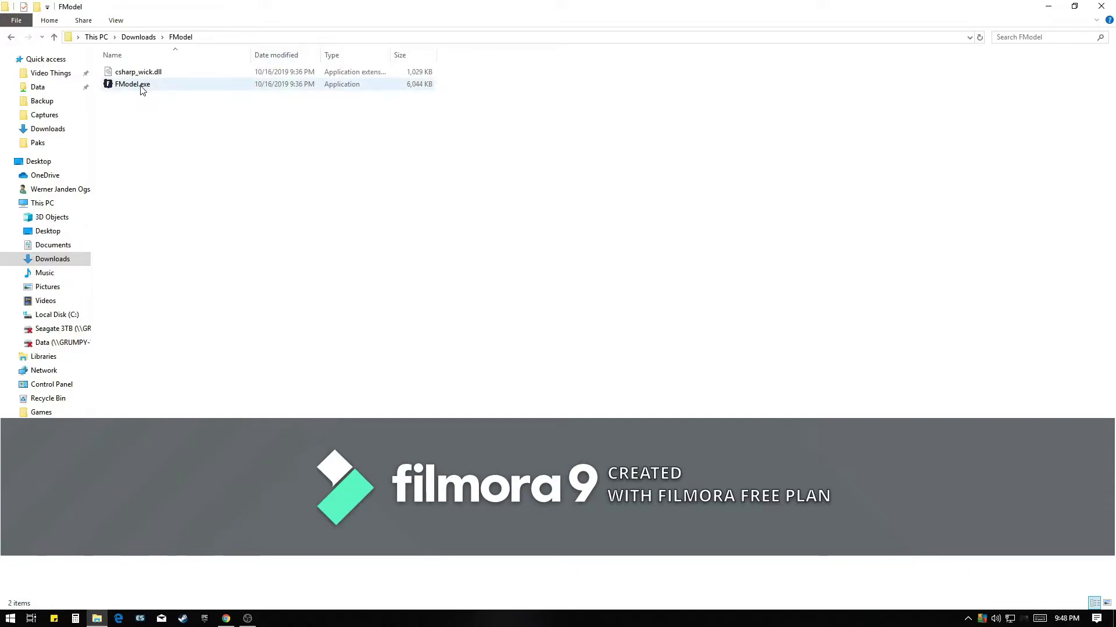
- Launch FModel.exe and compare its Main PAKs AES key with the latest published Fortnite mainKey
double_click(140, 87)
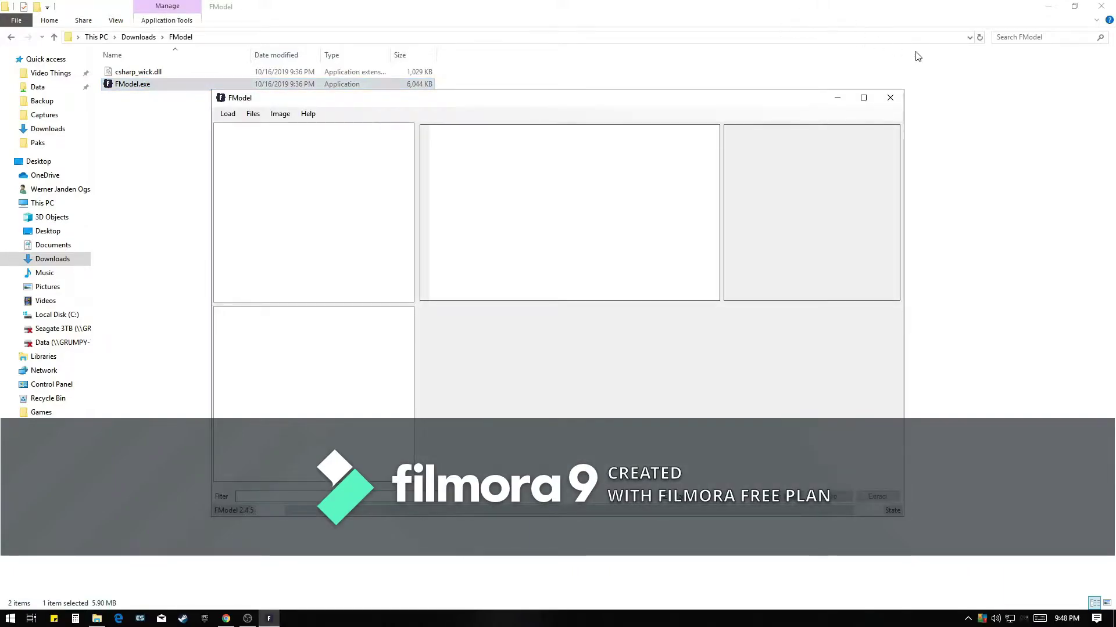
left_click(1106, 12)
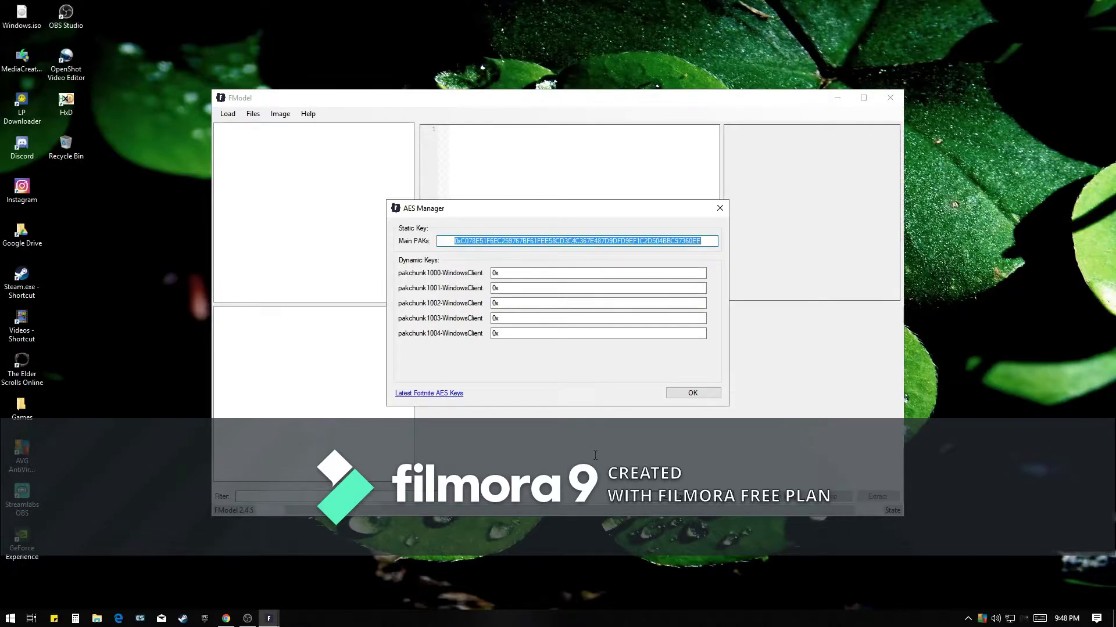
left_click(411, 395)
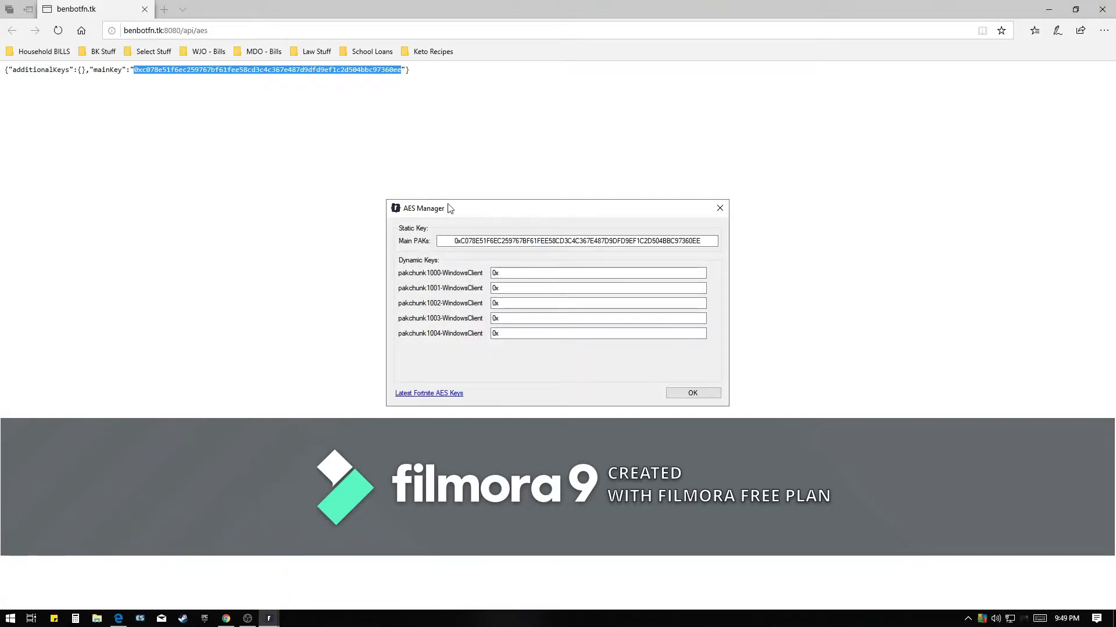
double_click(534, 241)
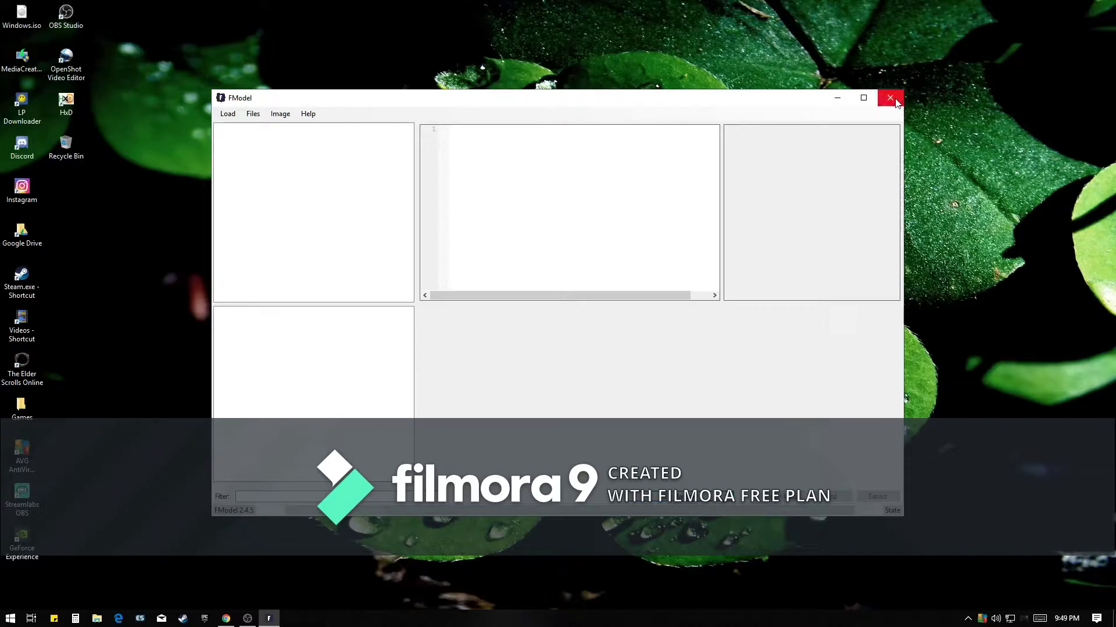
- Close FModel and relaunch FModel.exe from Downloads\FModel
left_click(891, 98)
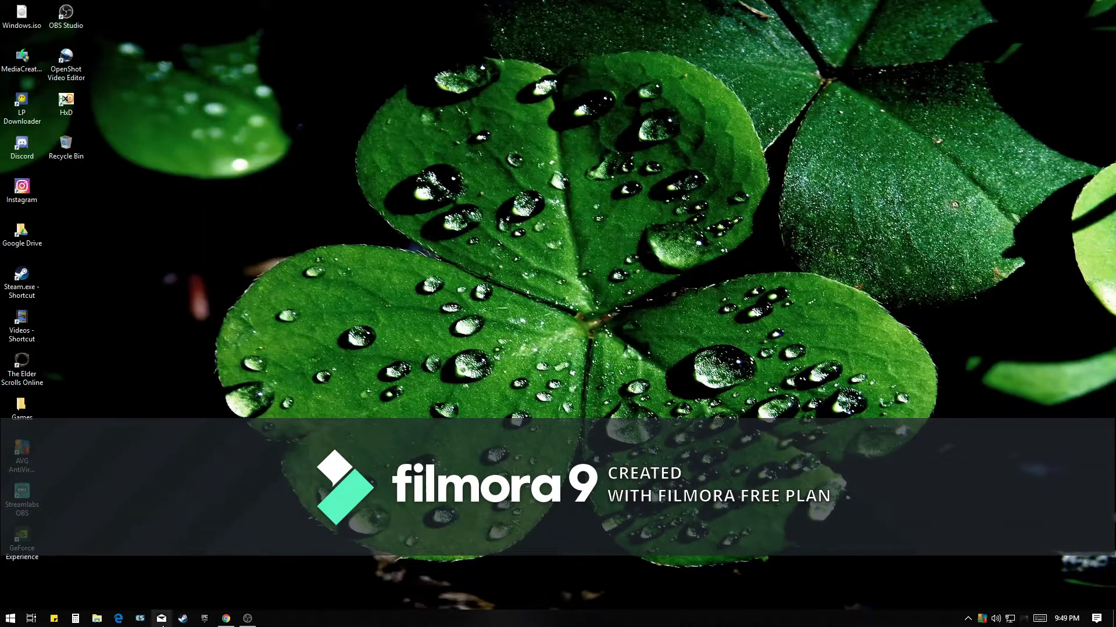
left_click(99, 618)
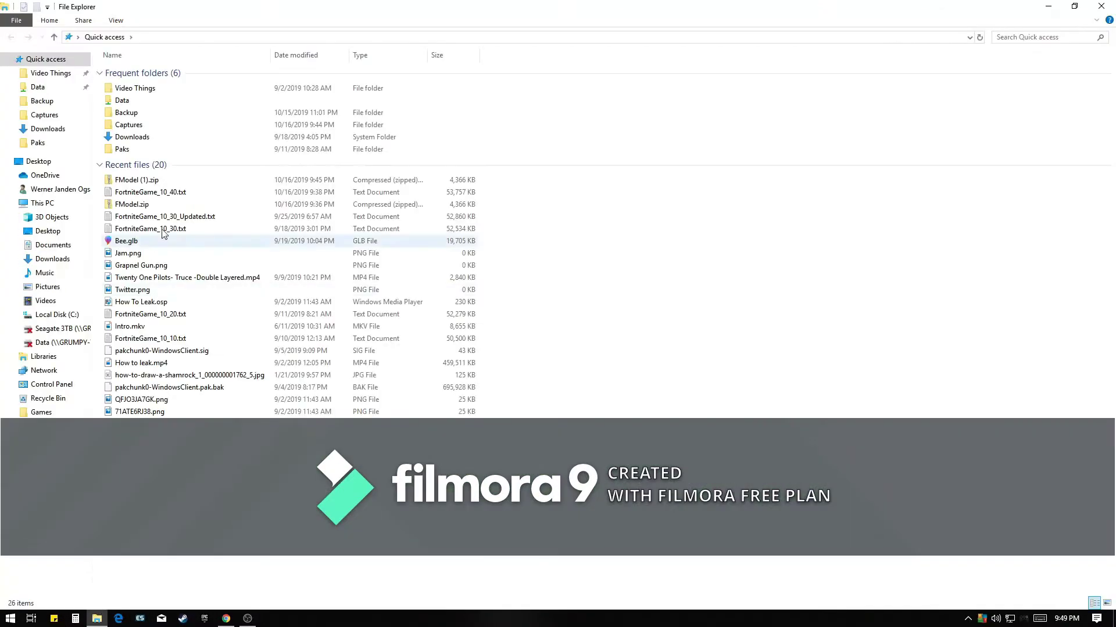
double_click(125, 140)
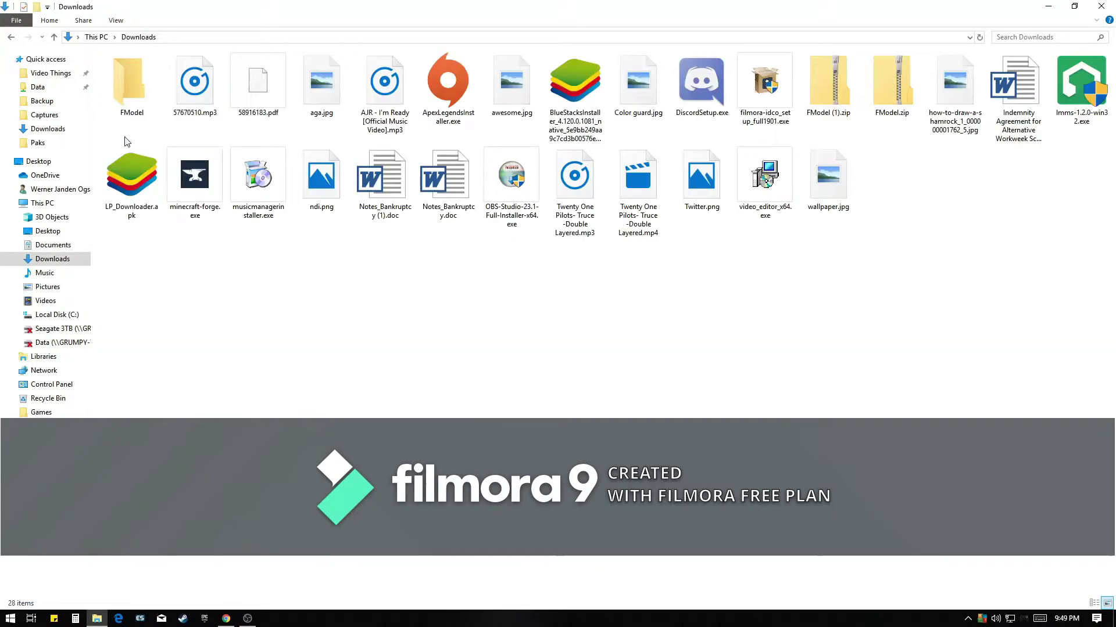
double_click(122, 99)
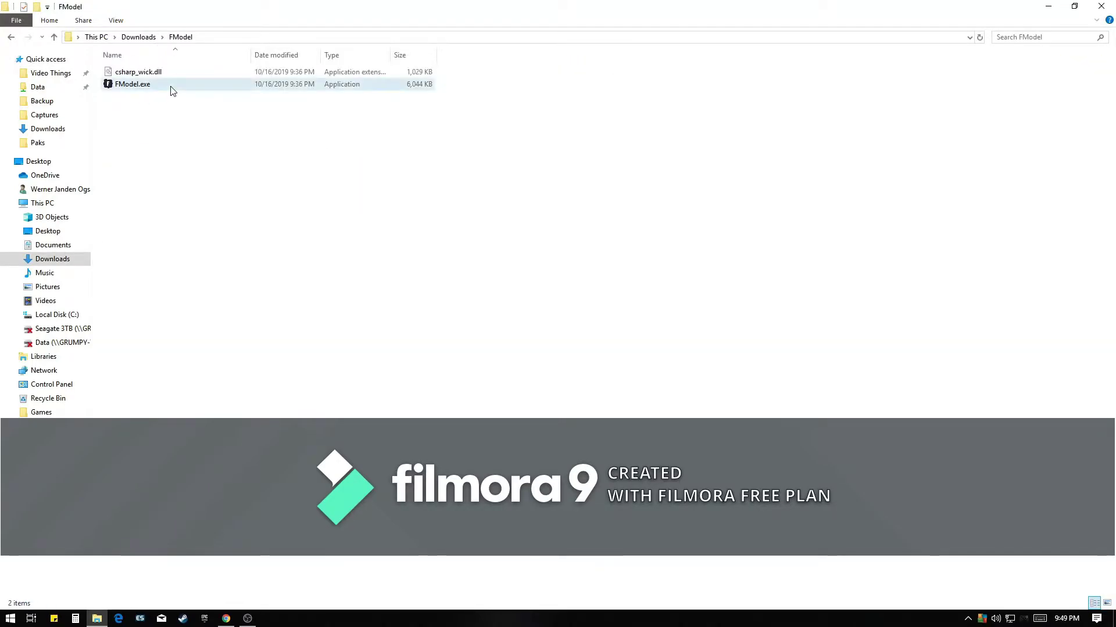
double_click(162, 86)
left_click(1101, 7)
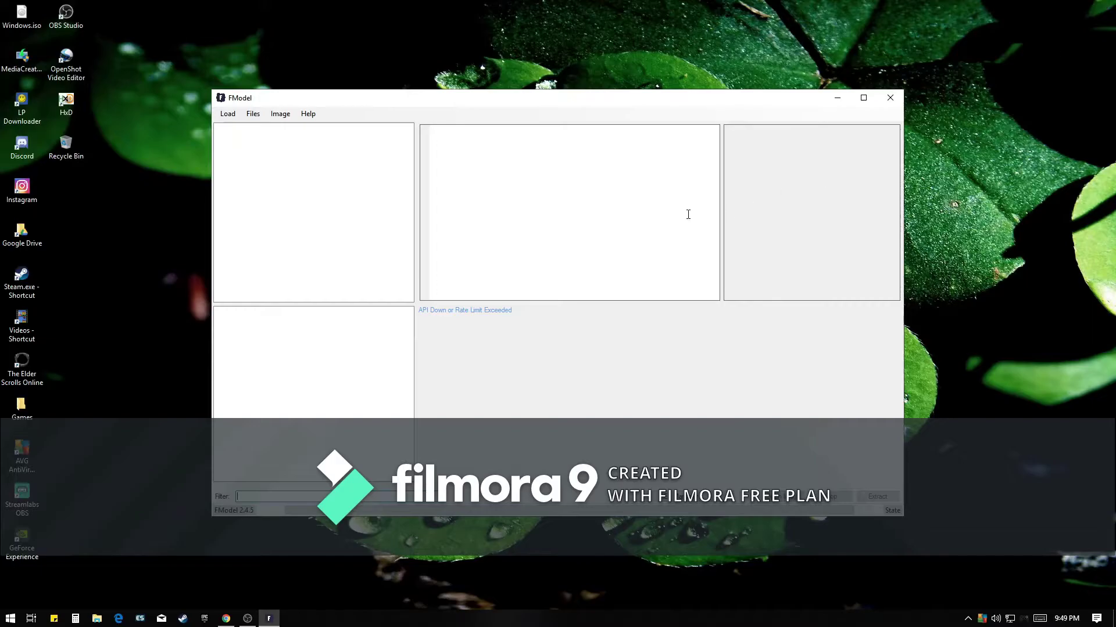
- Open FModel's Settings from the Load menu and select the PAK files input path
left_click(228, 114)
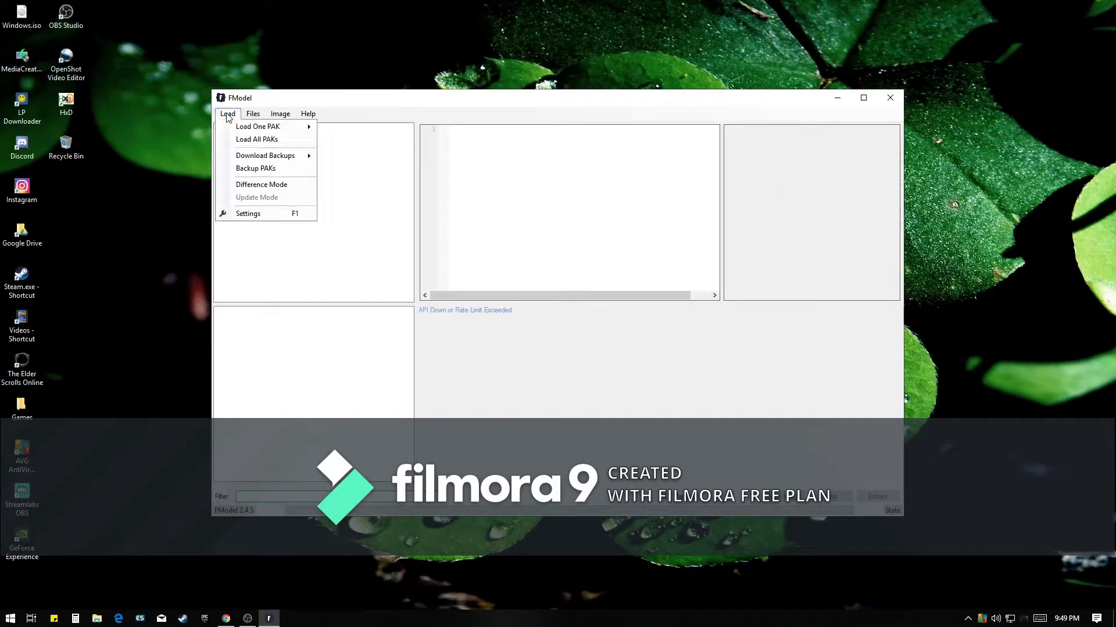
left_click(241, 216)
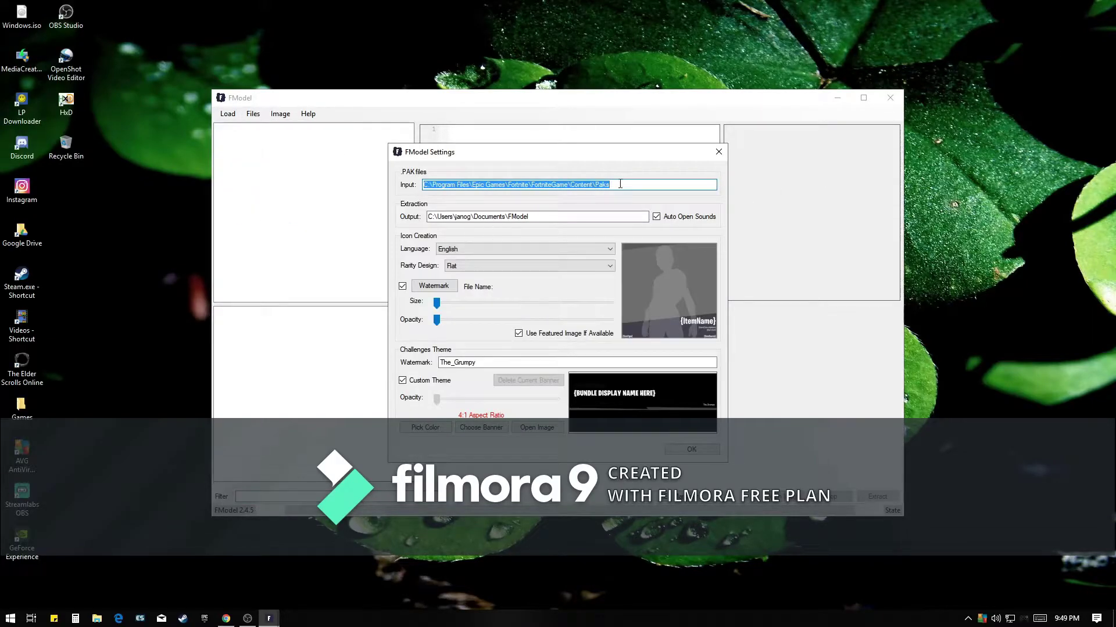
left_click_drag(620, 184, 419, 190)
left_click(613, 184)
left_click_drag(615, 184, 424, 184)
left_click(629, 185)
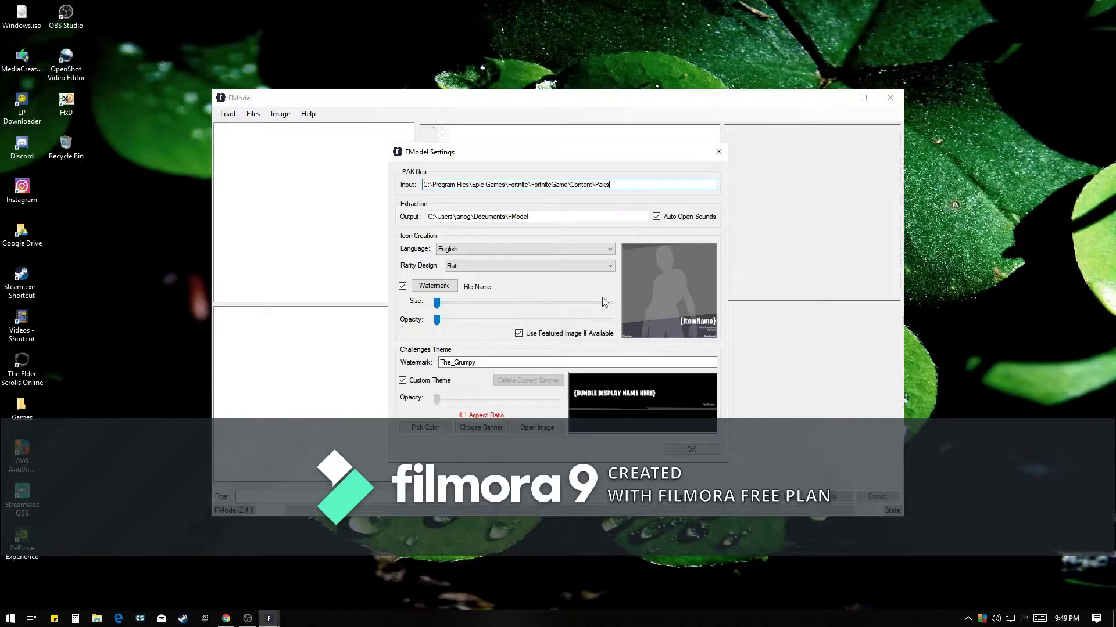
left_click(97, 618)
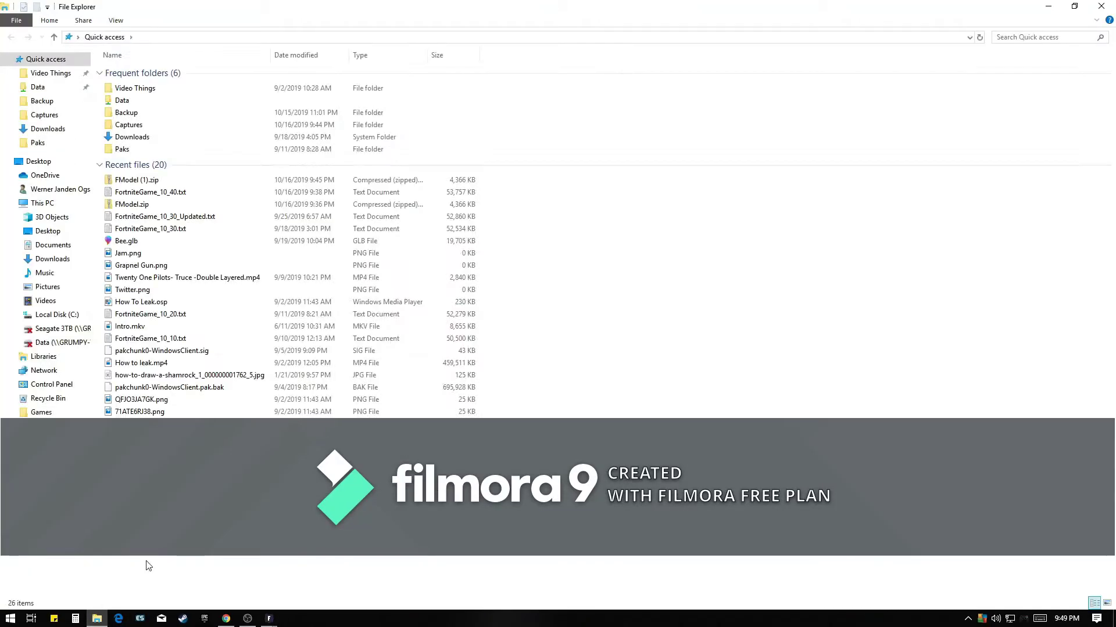
- Browse from C: to Program Files\Epic Games\Fortnite\FortniteGame\Content\Paks
left_click(53, 317)
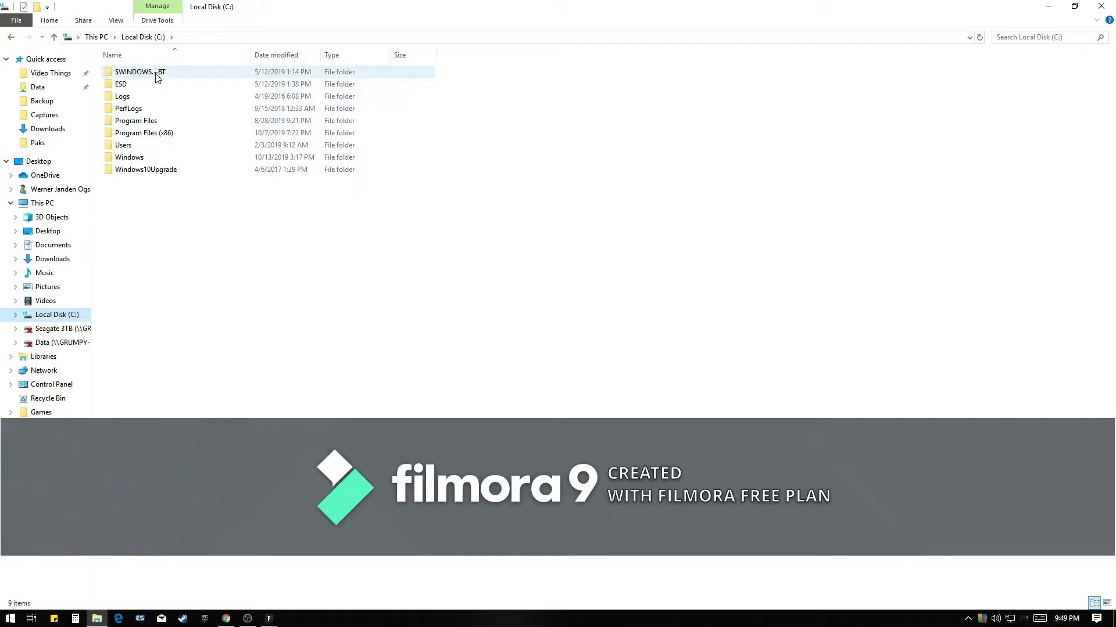
left_click(147, 124)
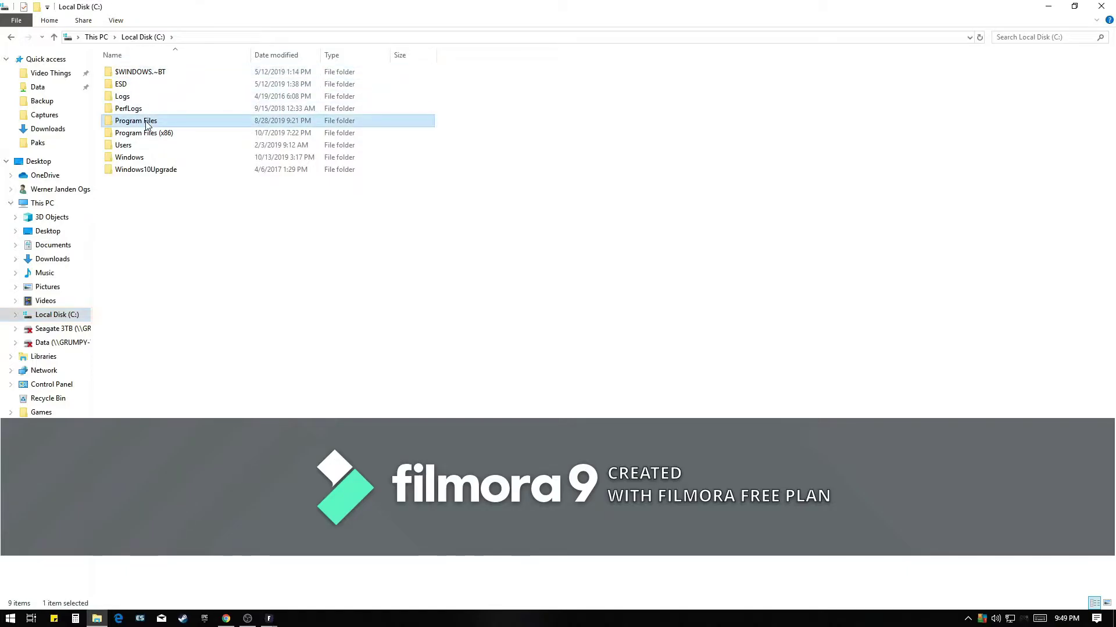
double_click(147, 124)
left_click(147, 123)
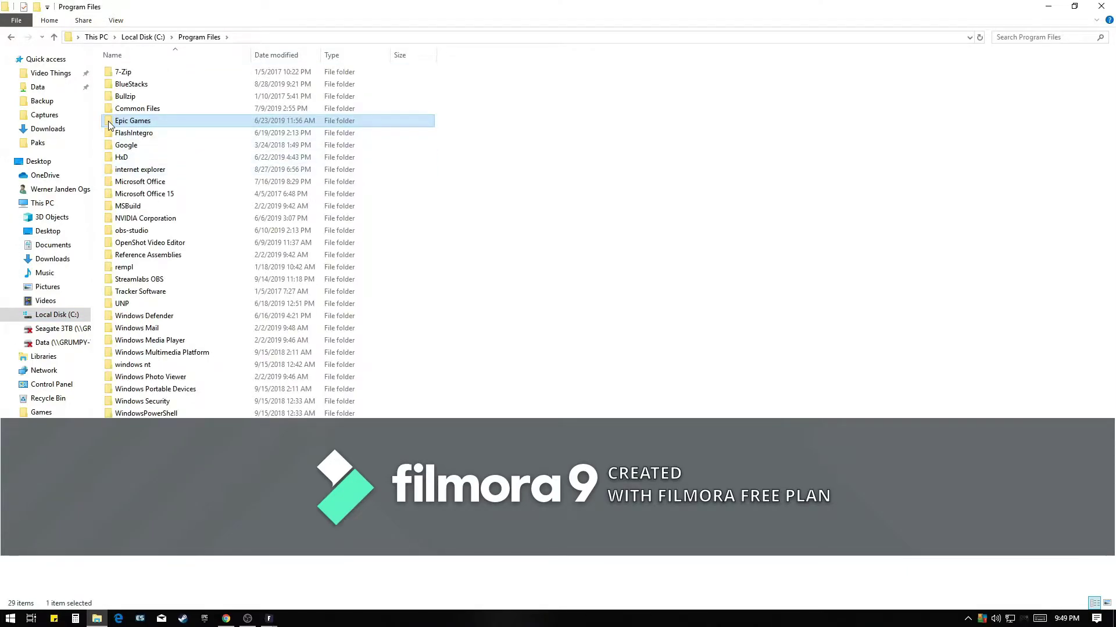
double_click(107, 121)
double_click(166, 72)
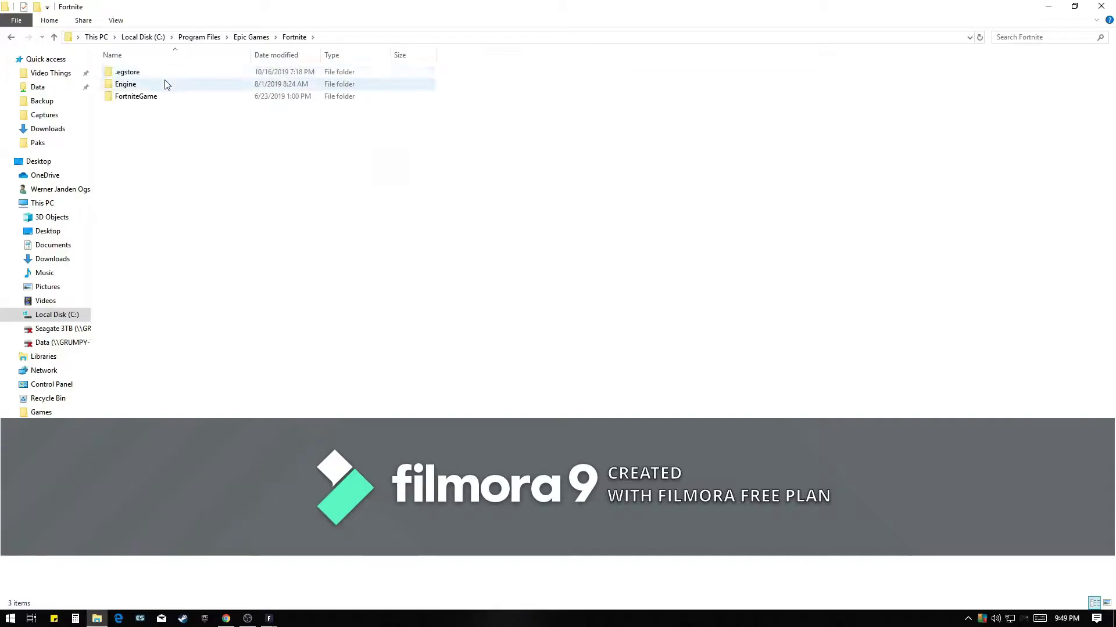
double_click(166, 98)
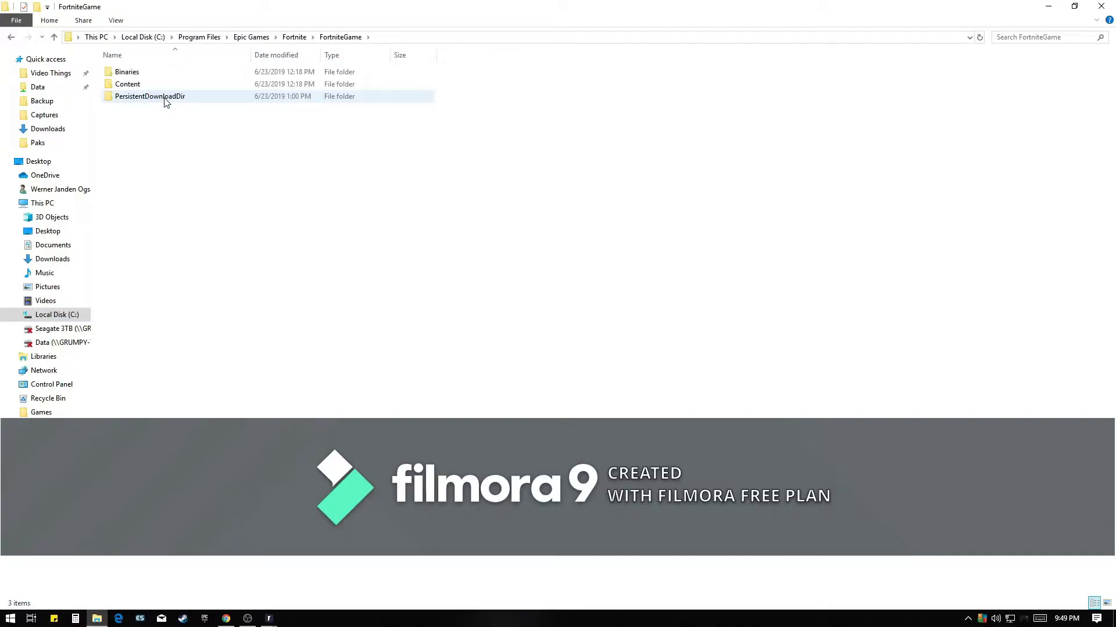
double_click(160, 85)
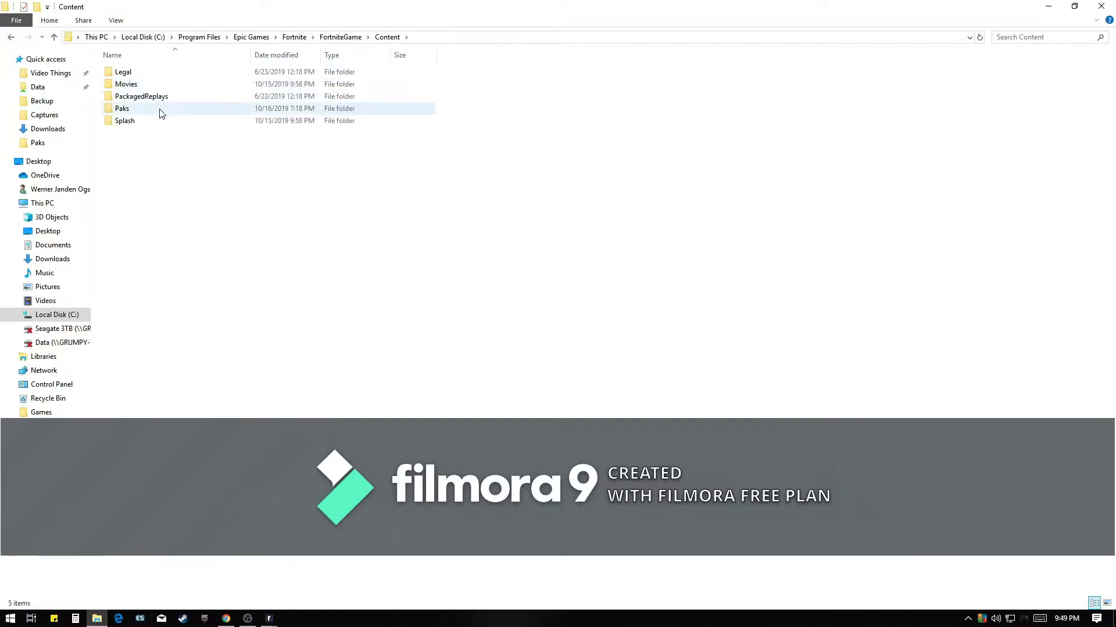
double_click(160, 110)
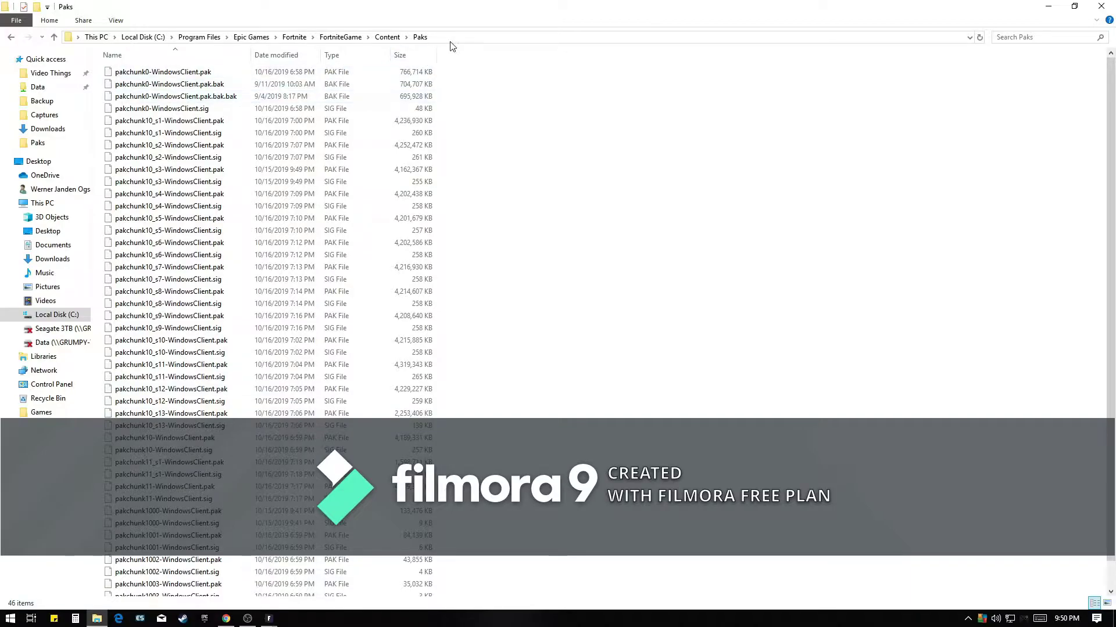
- Copy the Paks folder's full path from the address bar
left_click(463, 38)
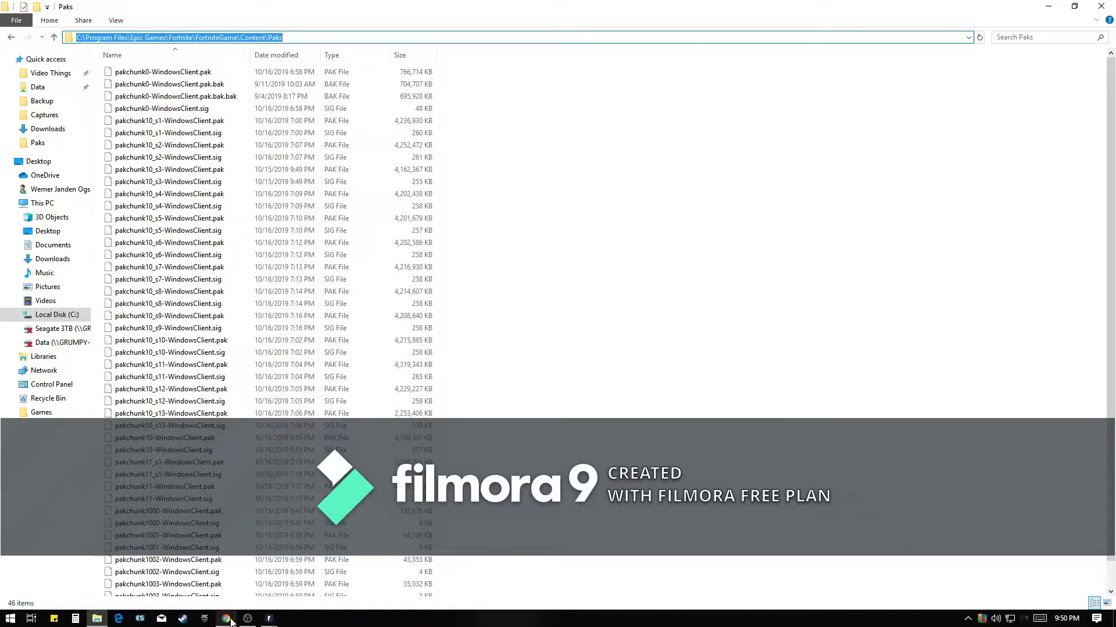
right_click(406, 39)
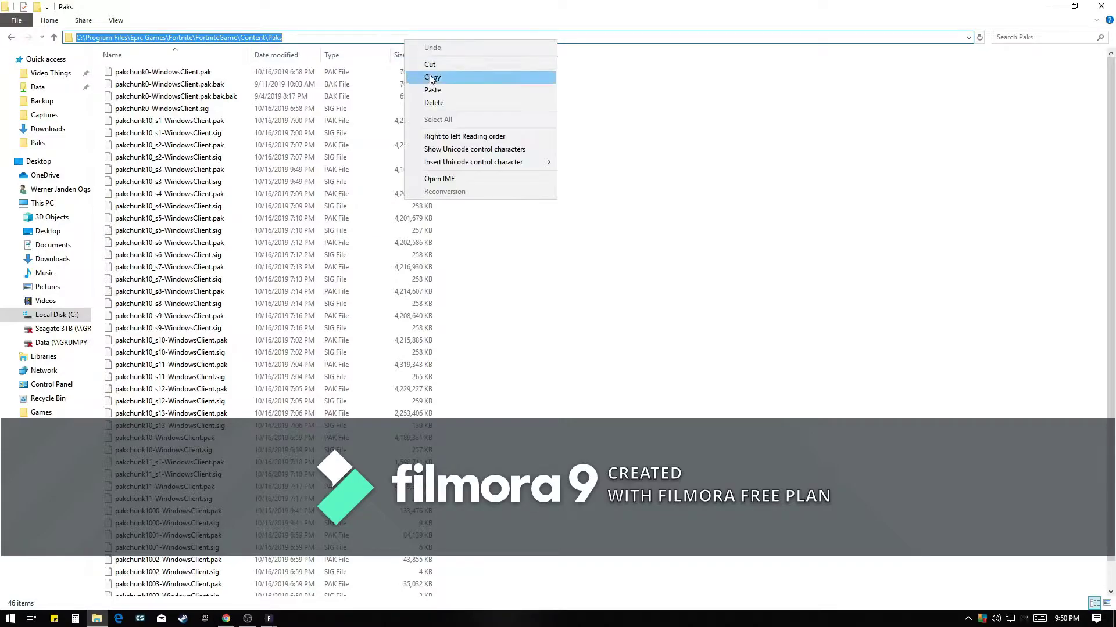
left_click(432, 77)
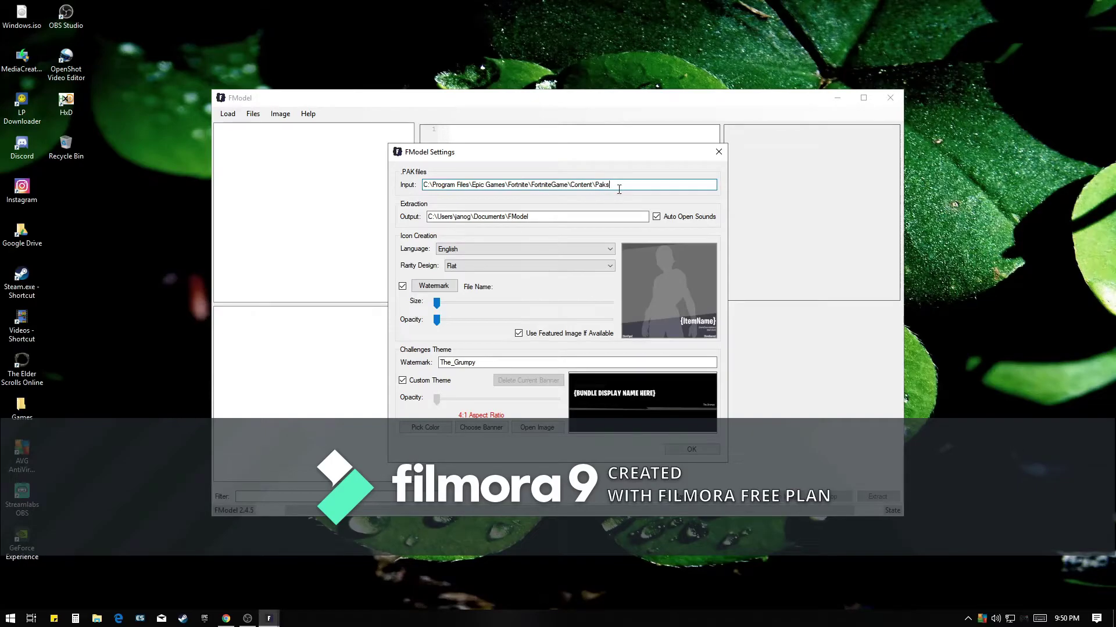
- Paste the Paks path as PAK input, enlarge the watermark size, save, and close FModel
left_click_drag(619, 189, 507, 187)
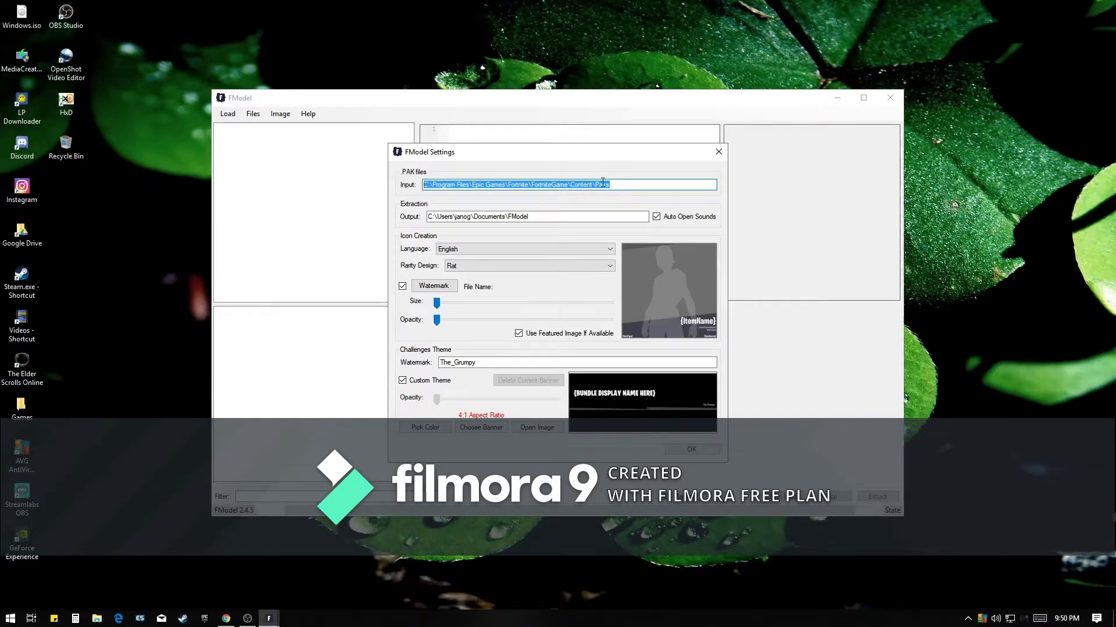
key("ctrl+v")
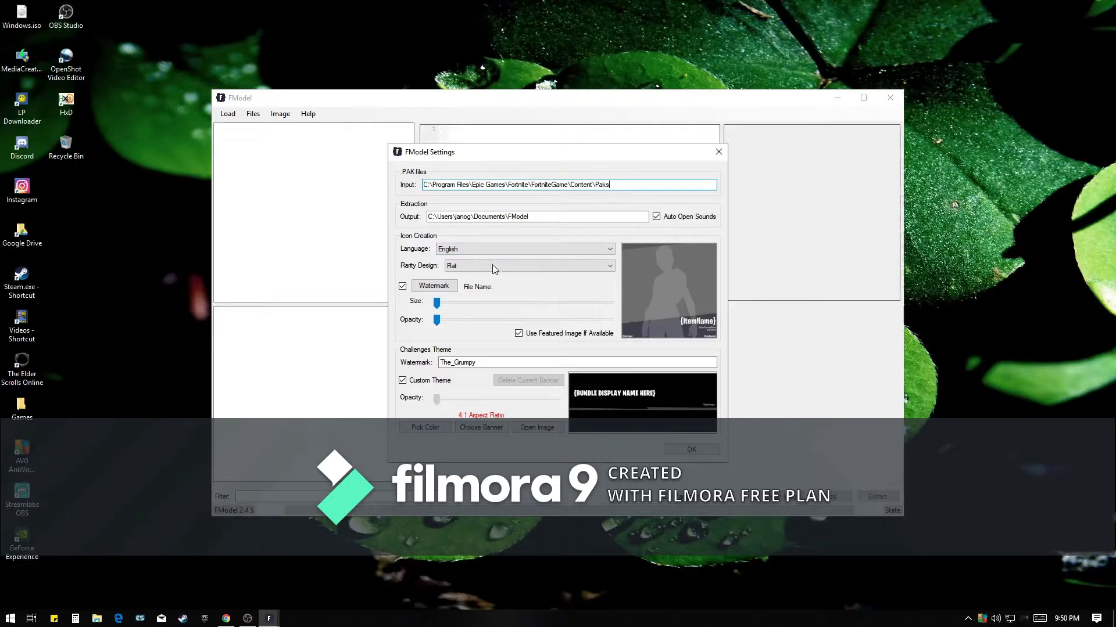
left_click_drag(435, 302, 549, 303)
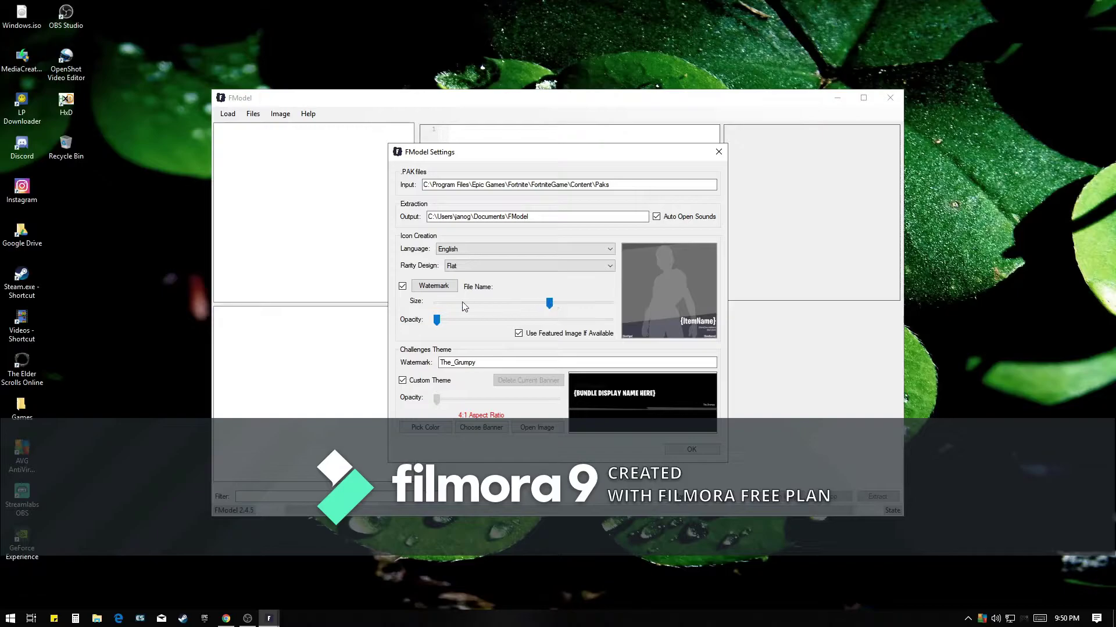
left_click_drag(553, 305, 439, 308)
left_click(697, 448)
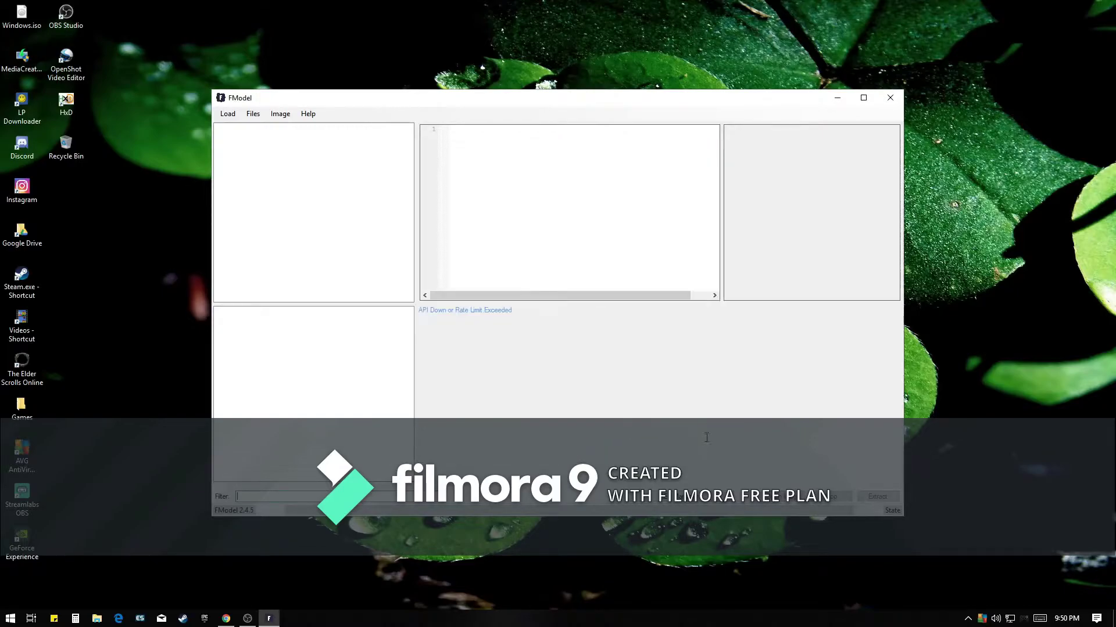
left_click(889, 98)
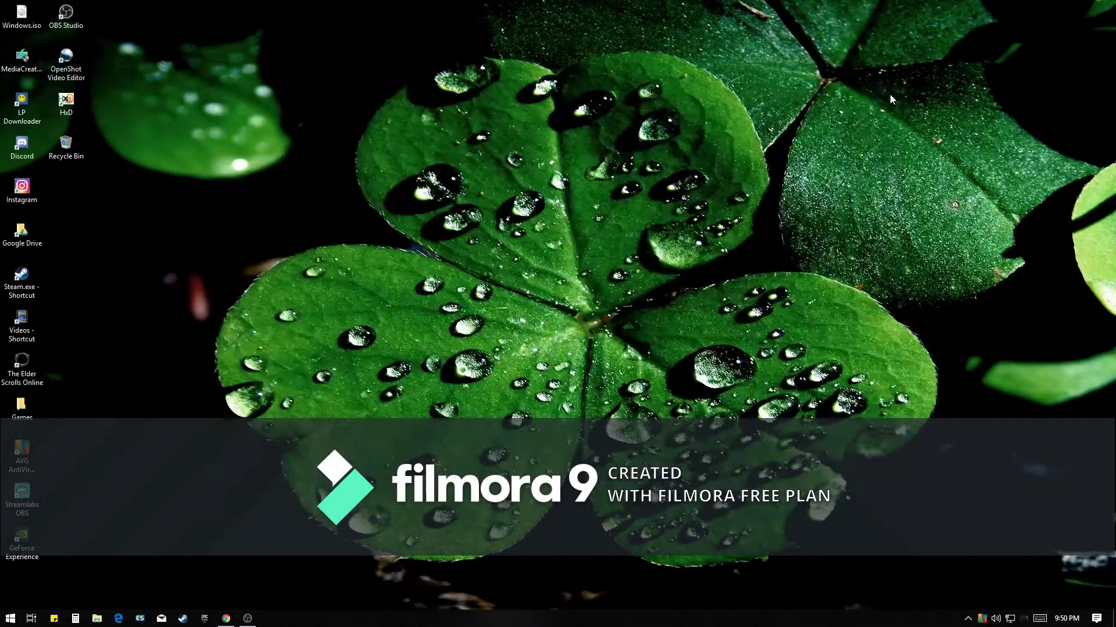
- Relaunch FModel.exe from the Downloads\FModel folder in File Explorer
left_click(96, 619)
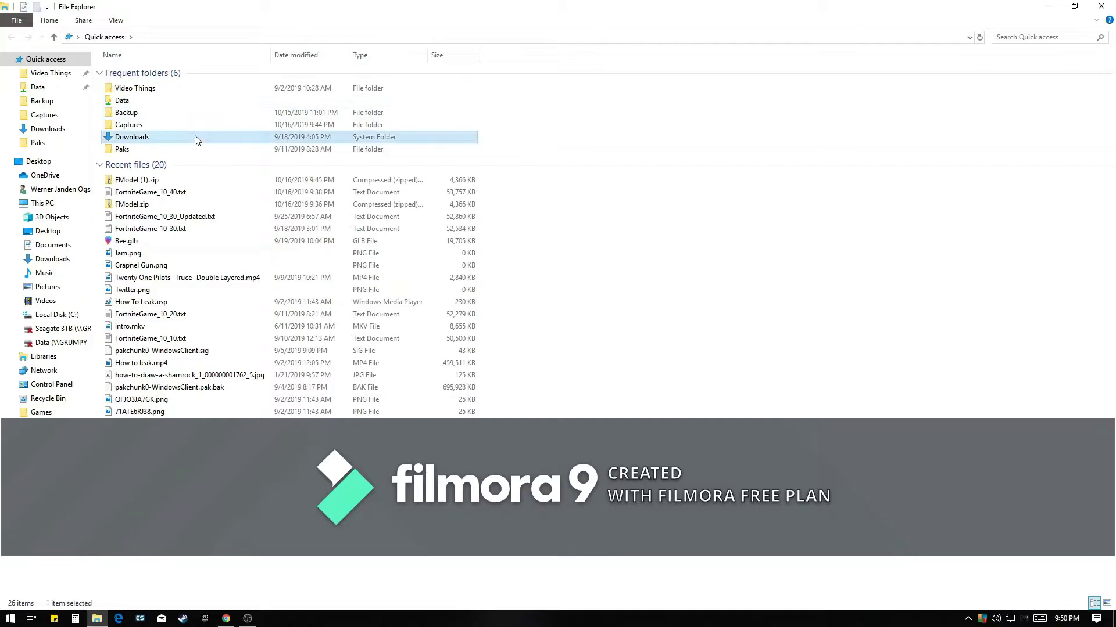
double_click(197, 137)
double_click(122, 96)
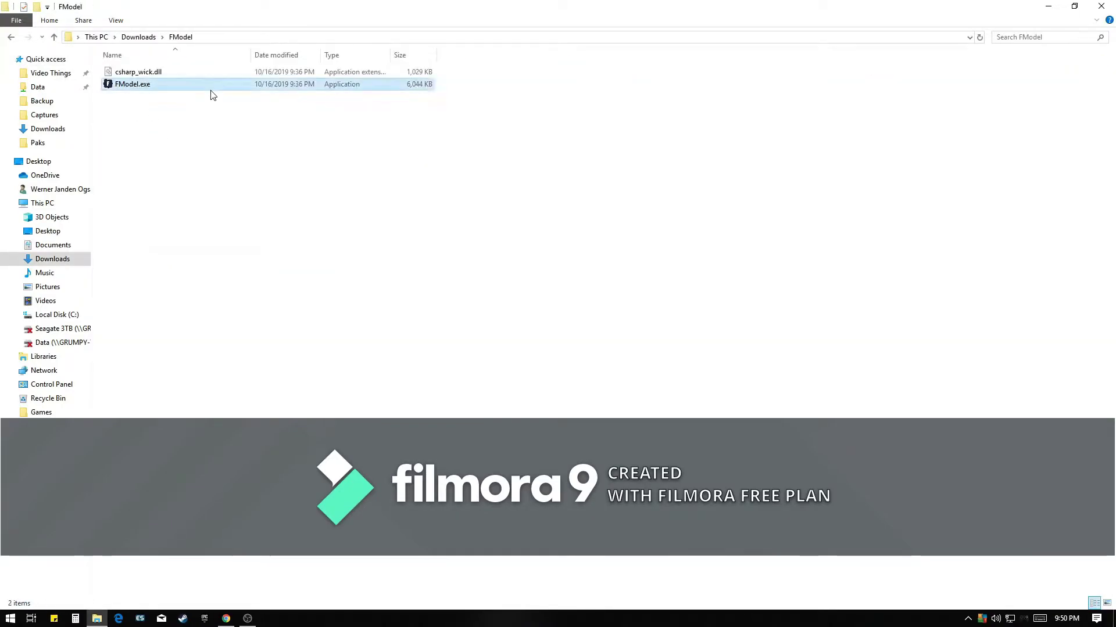
left_click(1112, 5)
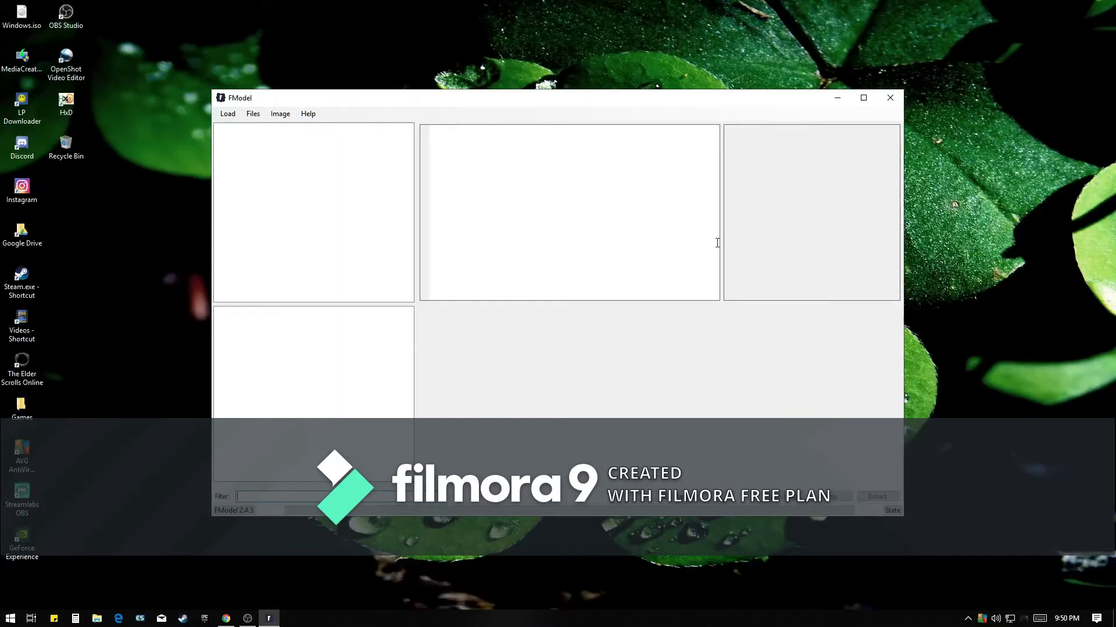
- Download the FortniteGame_10_40.txt backup from Load > Download Backups
left_click(227, 115)
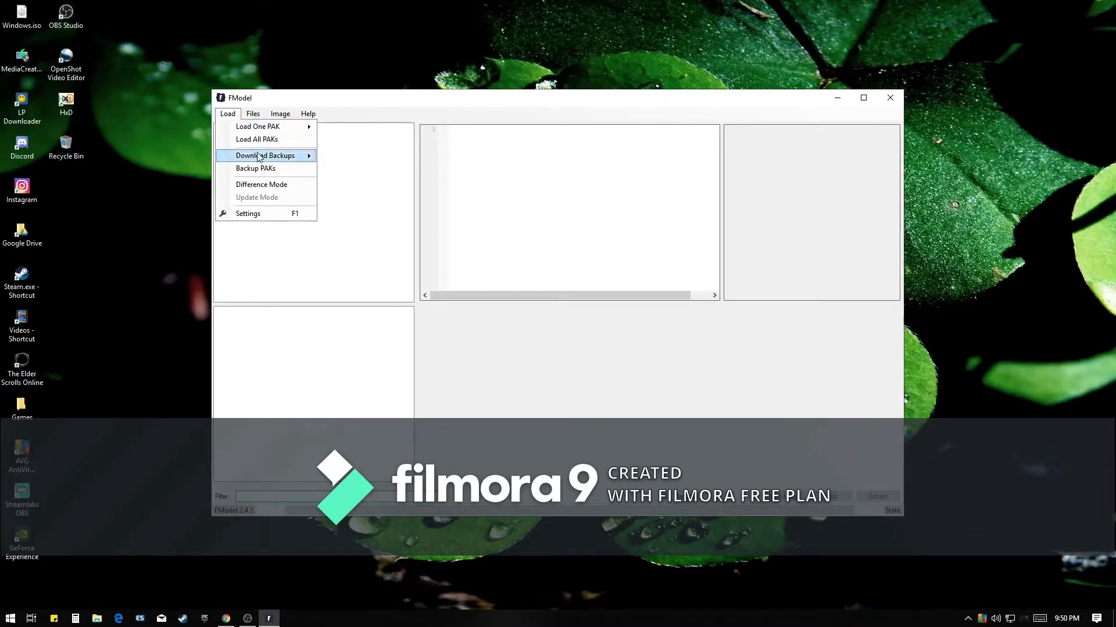
mouse_move(265, 155)
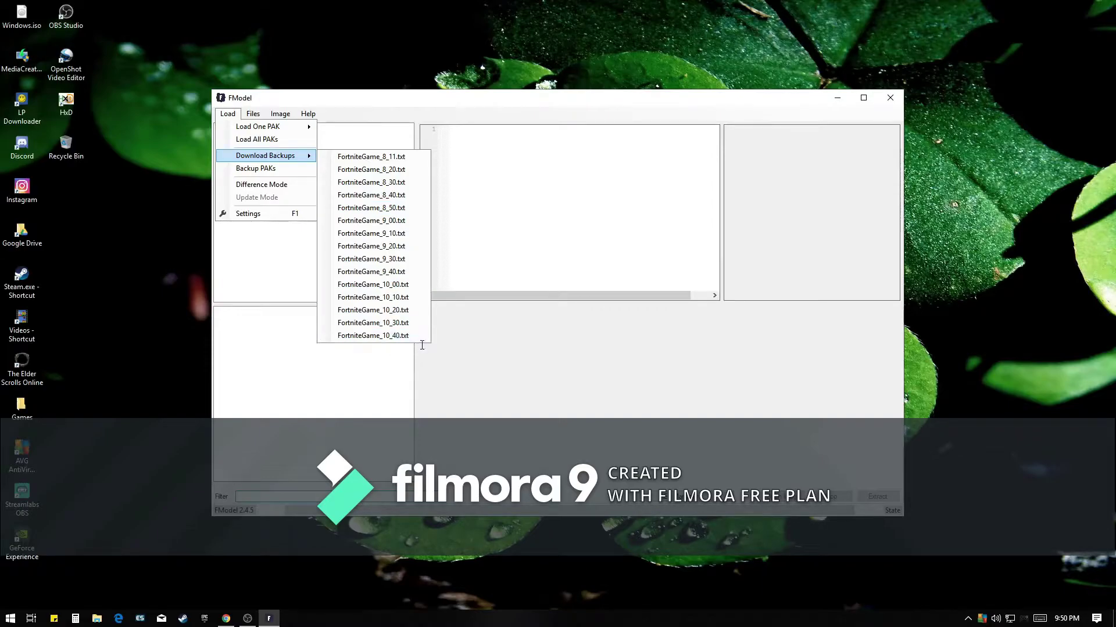
left_click(377, 337)
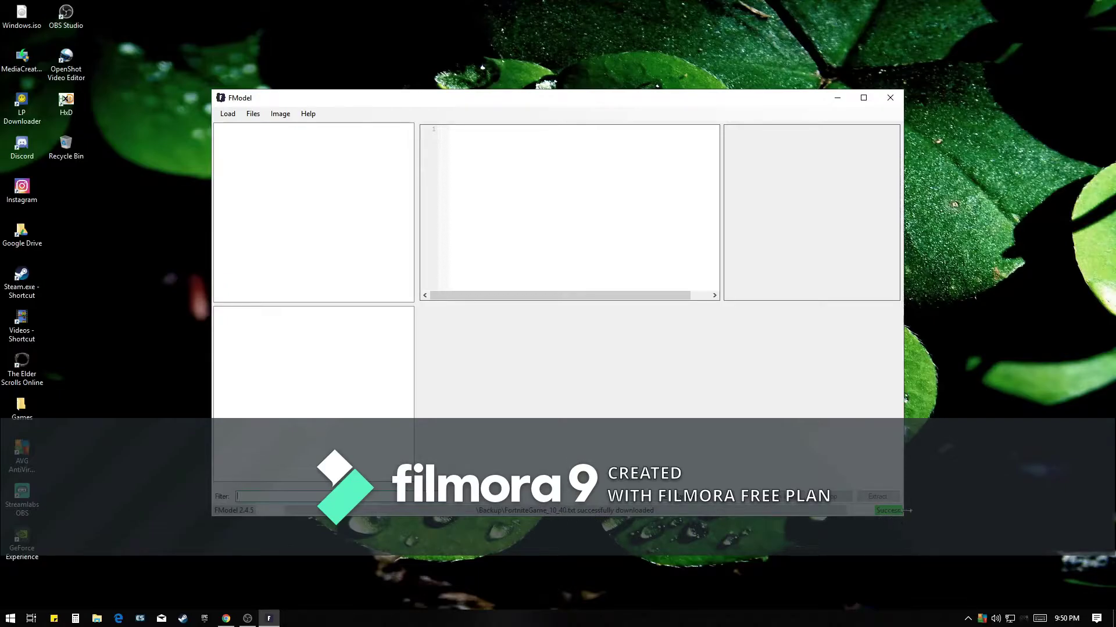
- Enable Difference Mode and load differences against FortniteGame_10_40.txt from the Backup folder
left_click(228, 114)
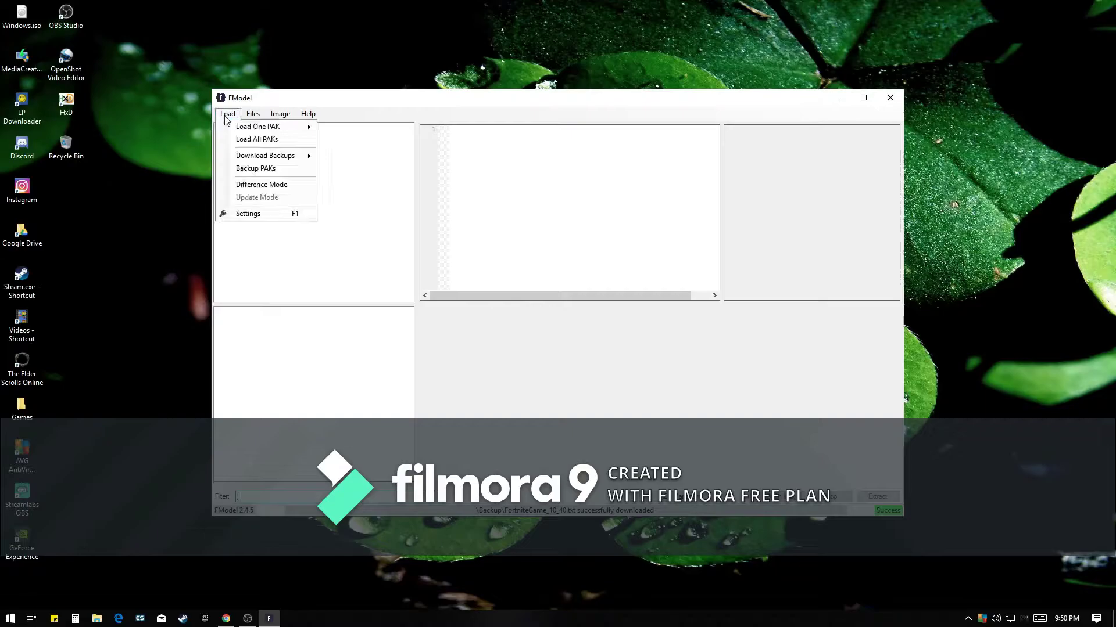
left_click(243, 188)
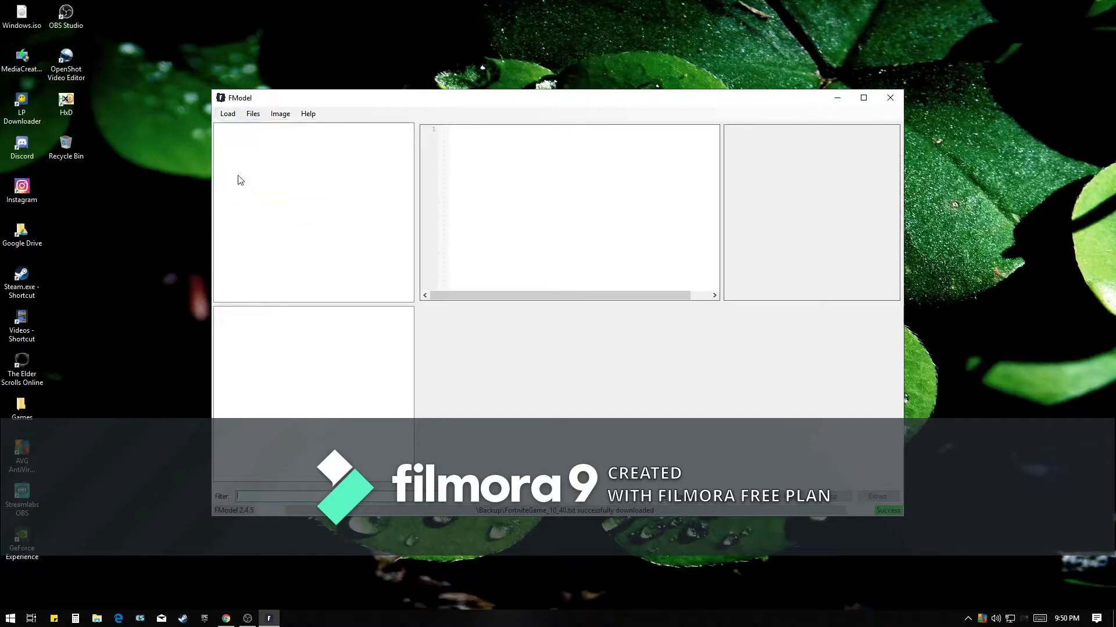
left_click(224, 114)
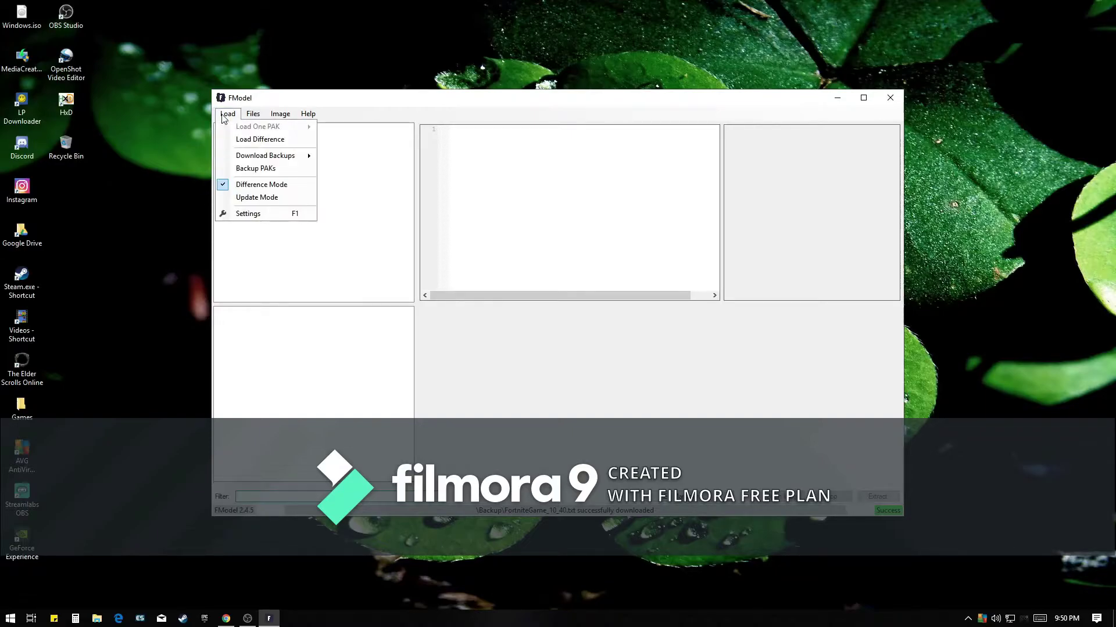
left_click(232, 145)
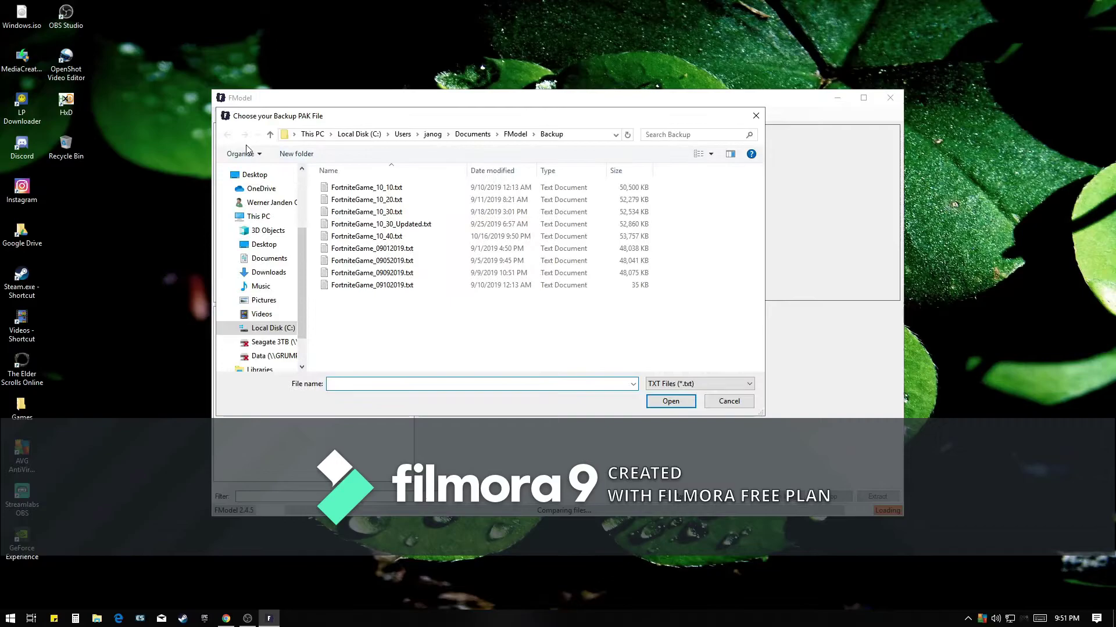
double_click(389, 244)
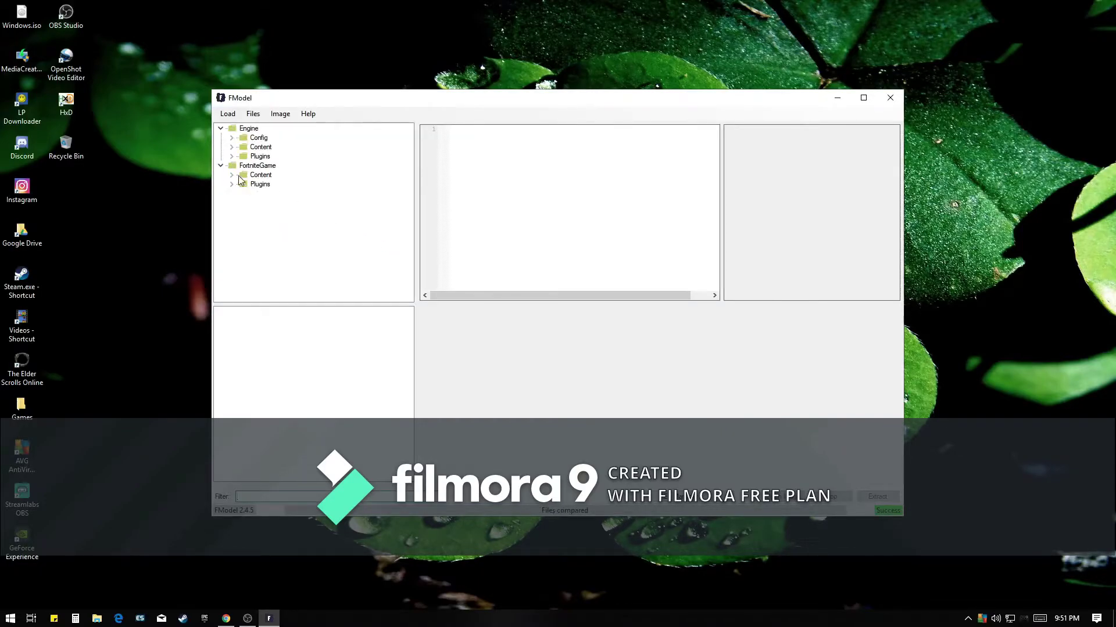
- Collapse Engine, expand FortniteGame Content and Athena, then maximize the FModel window
left_click(221, 129)
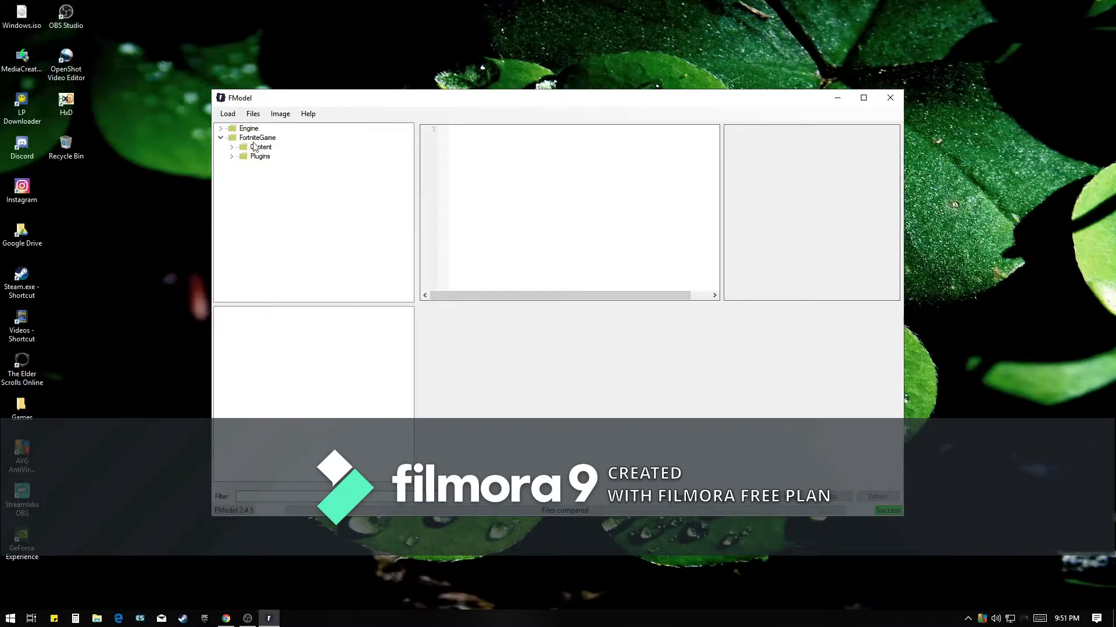
left_click(233, 149)
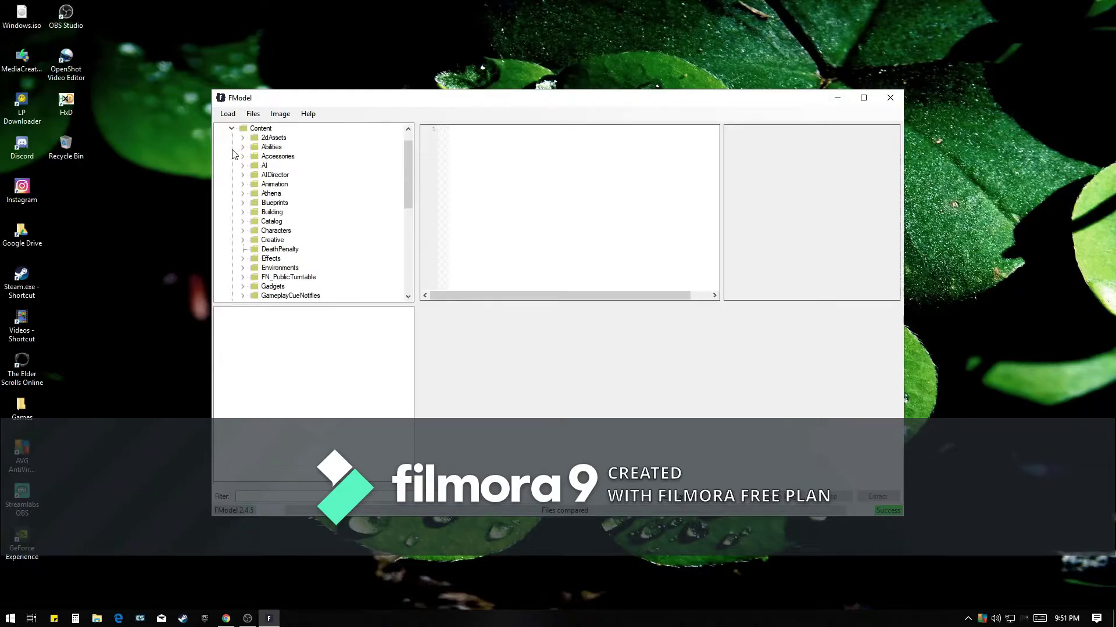
left_click(251, 195)
left_click(242, 194)
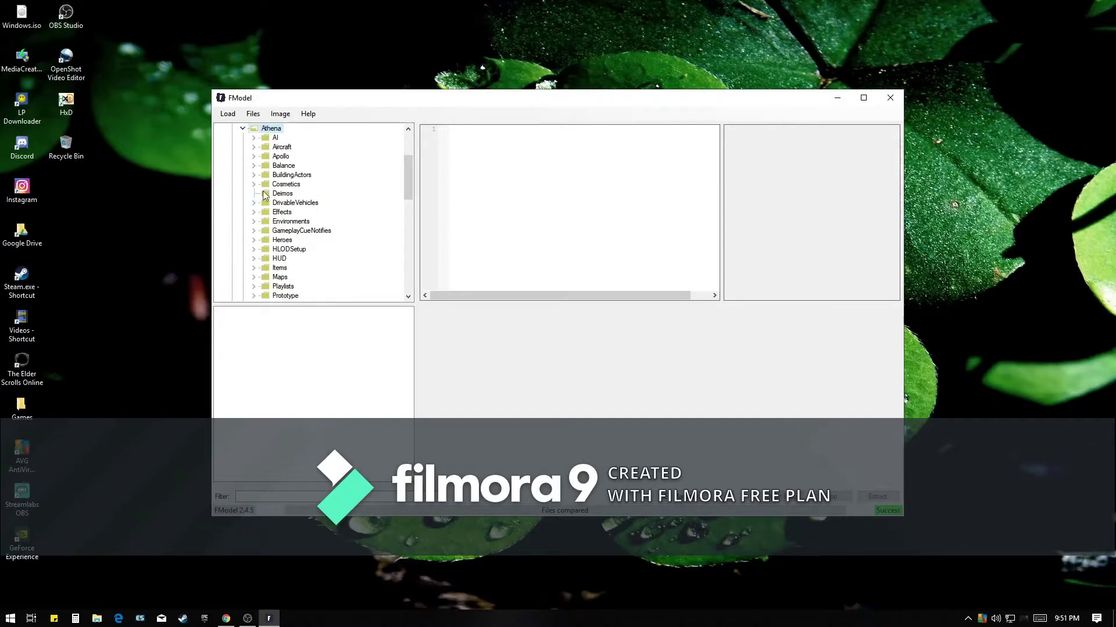
scroll(247, 209, "down", 2)
scroll(249, 209, "down", 4)
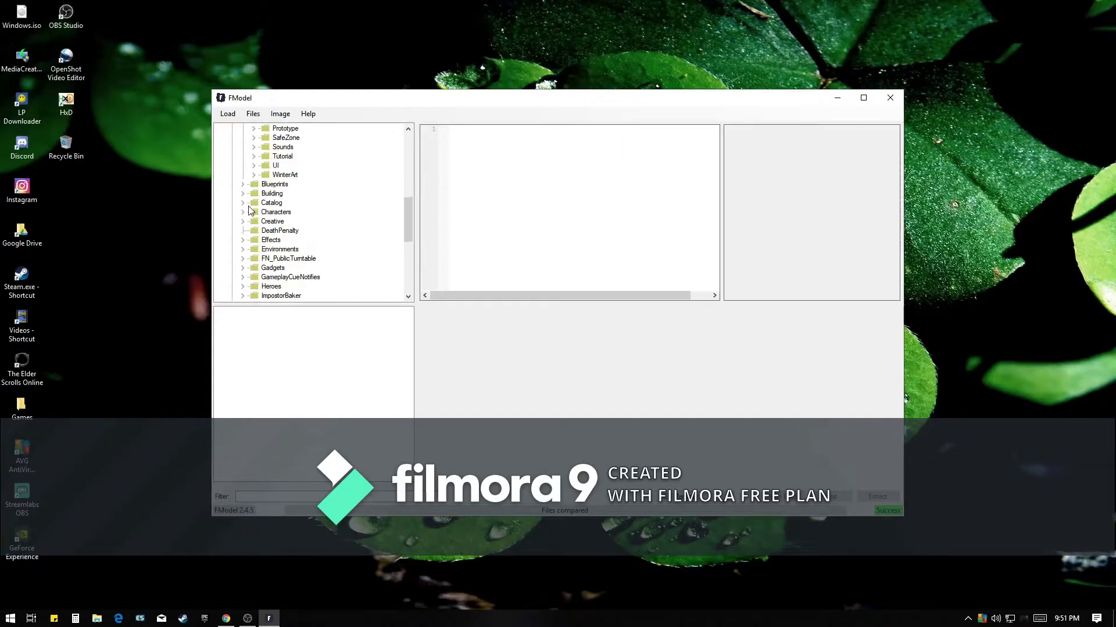
scroll(248, 207, "down", 2)
scroll(248, 208, "down", 1)
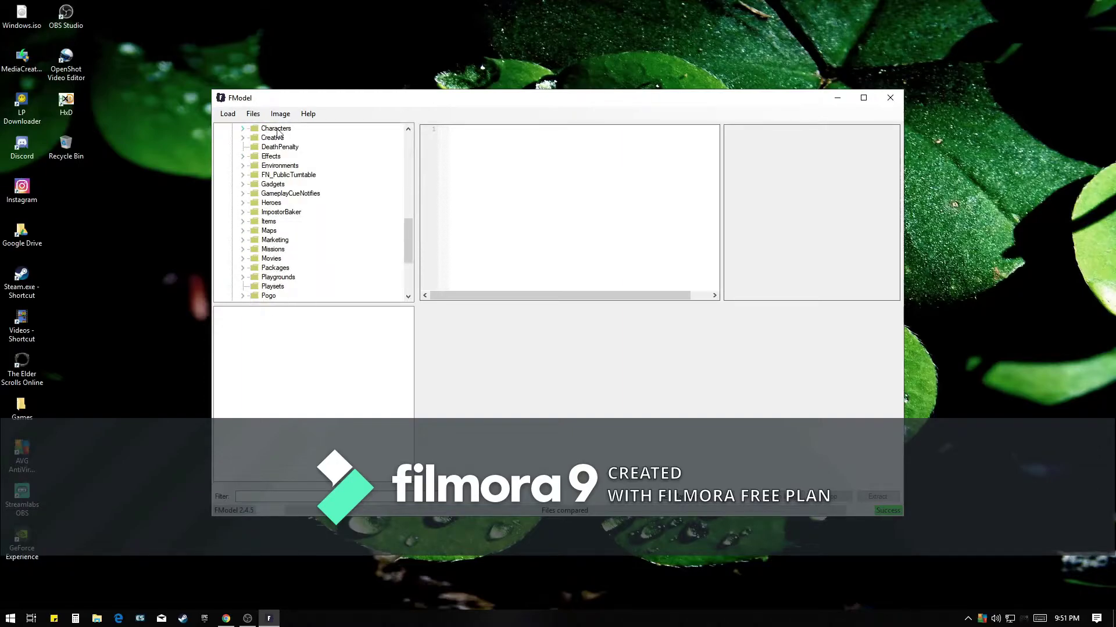
scroll(273, 262, "up", 4)
scroll(271, 260, "up", 3)
scroll(274, 252, "up", 2)
scroll(277, 244, "up", 1)
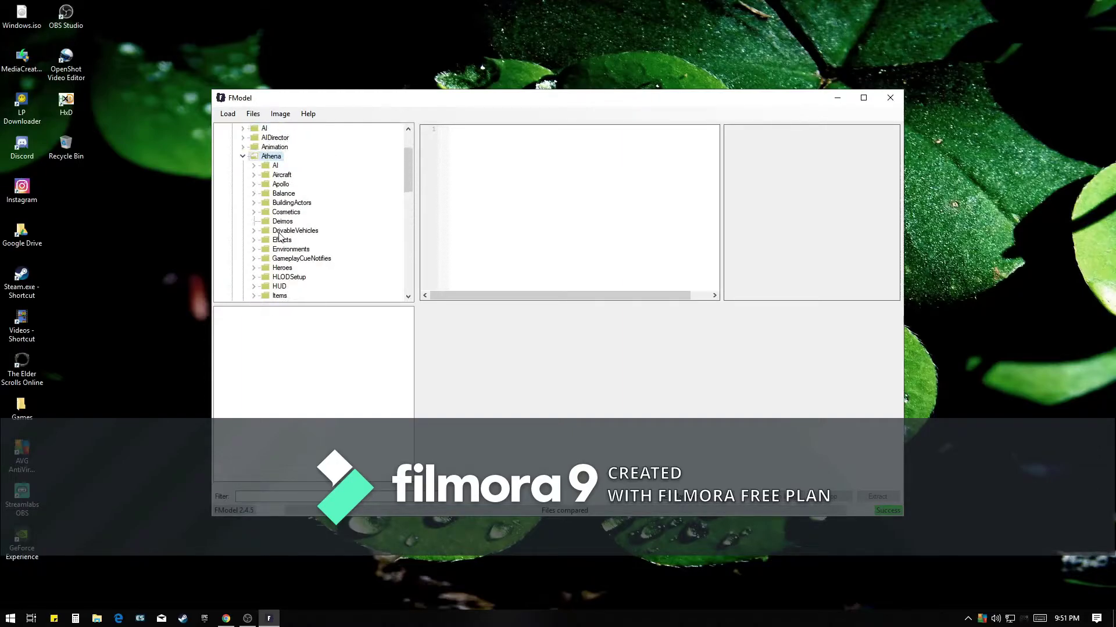
scroll(279, 236, "down", 1)
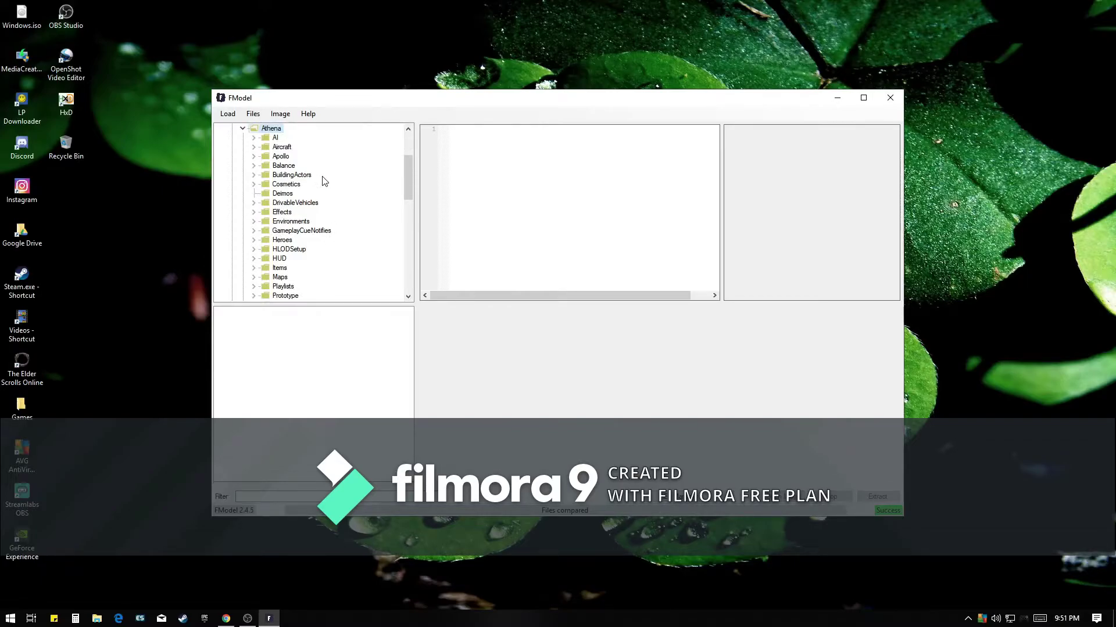
double_click(438, 102)
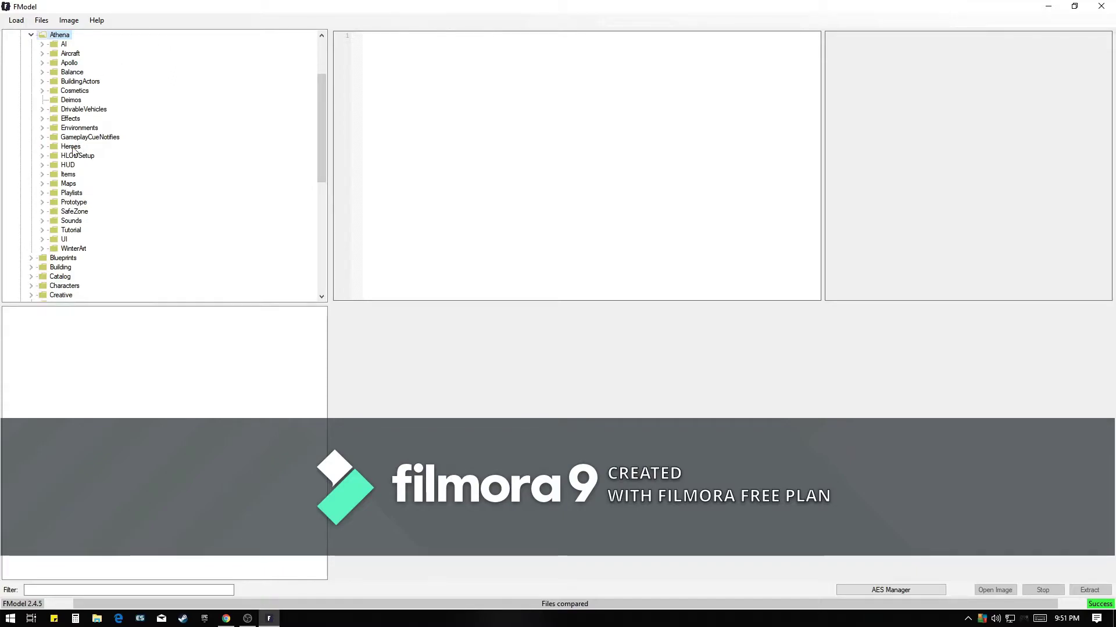
scroll(72, 148, "up", 1)
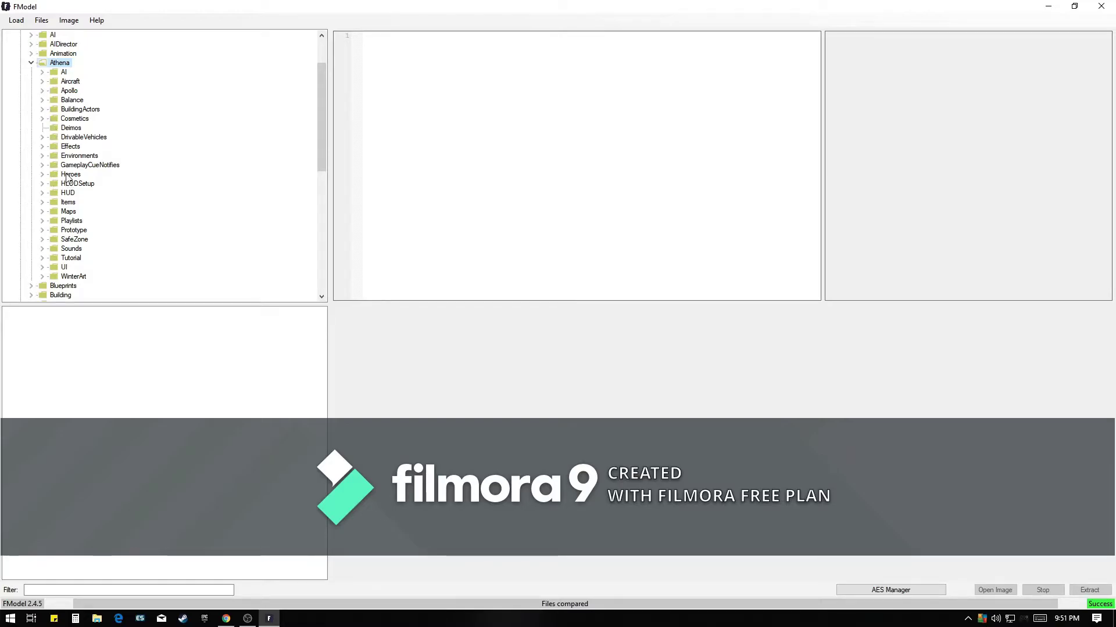
- Preview the RebirthDefault B, D and C heroes, then open HID_580 CuddleTeamDark's image separately
left_click(48, 175)
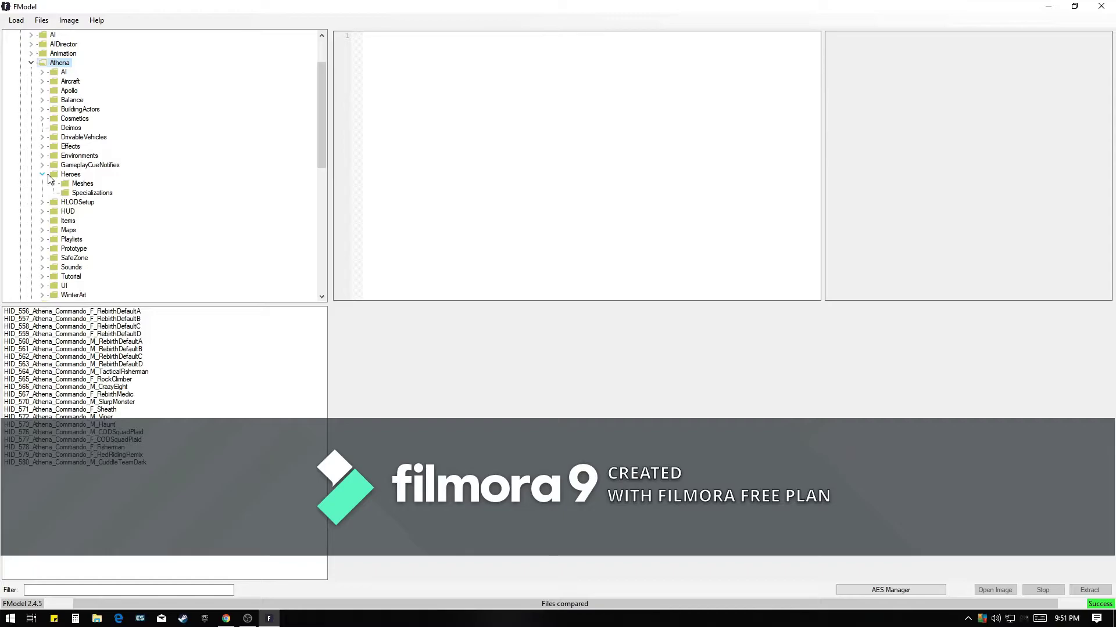
left_click_drag(87, 312, 67, 475)
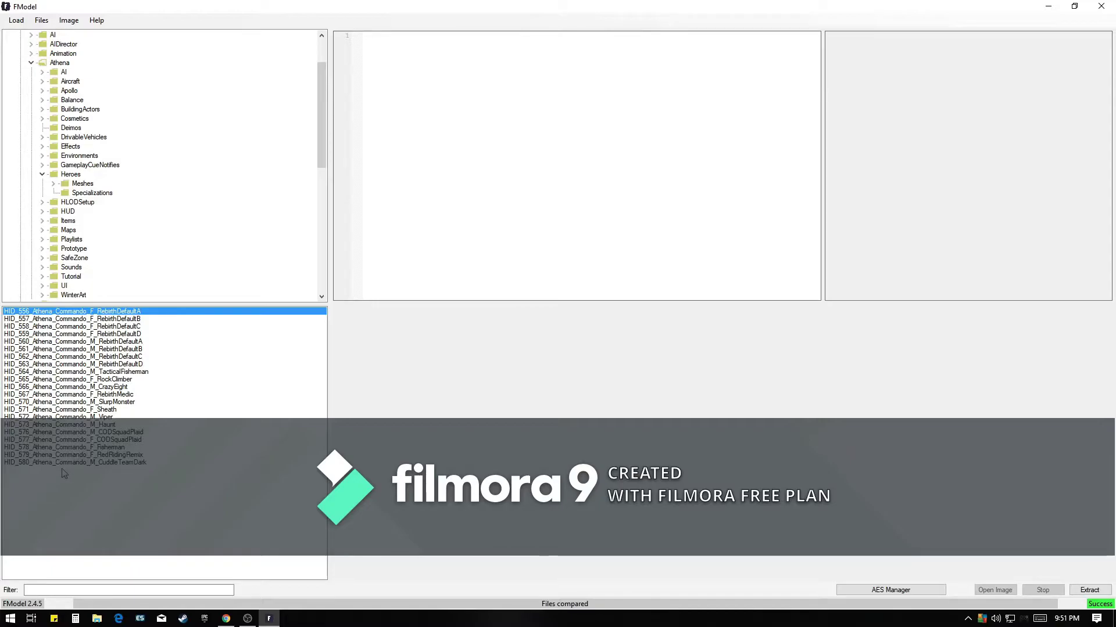
left_click(156, 318)
left_click(156, 334)
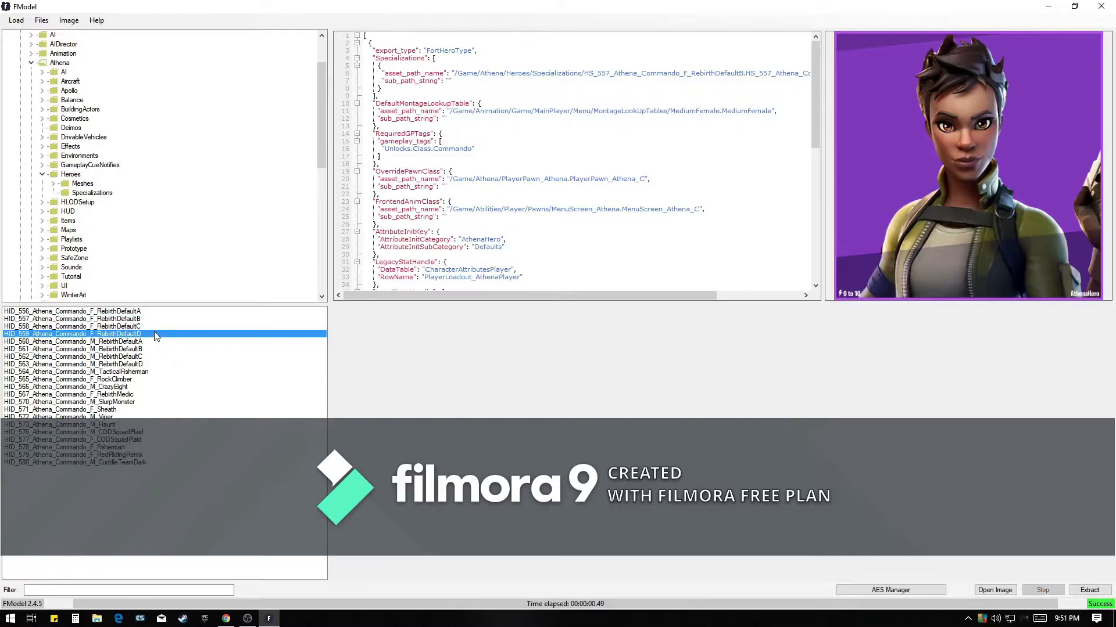
left_click(155, 357)
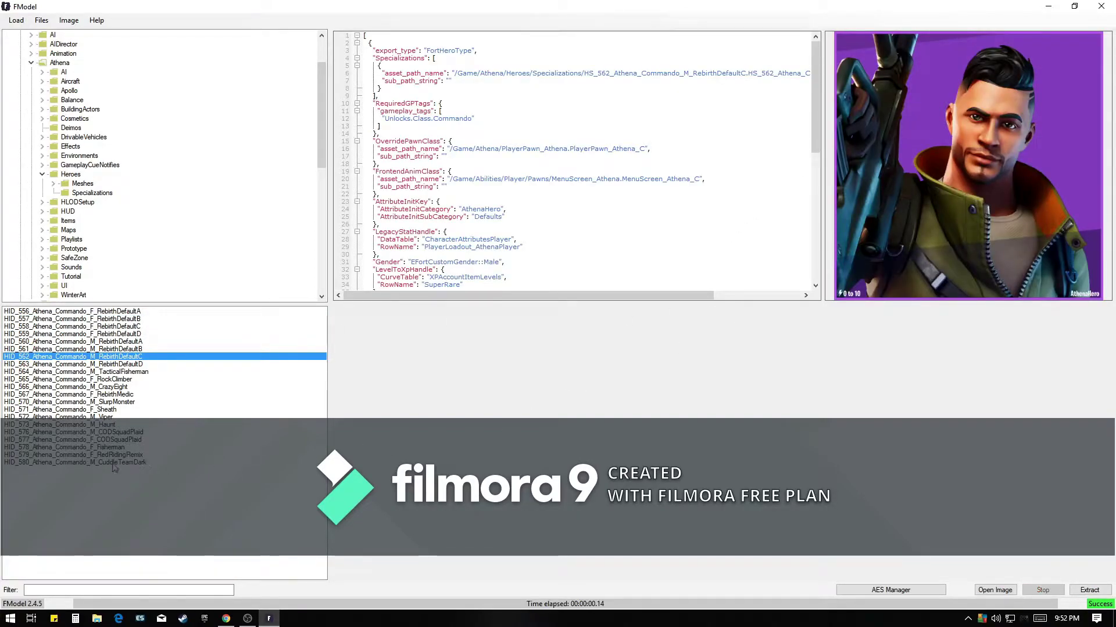
left_click(112, 463)
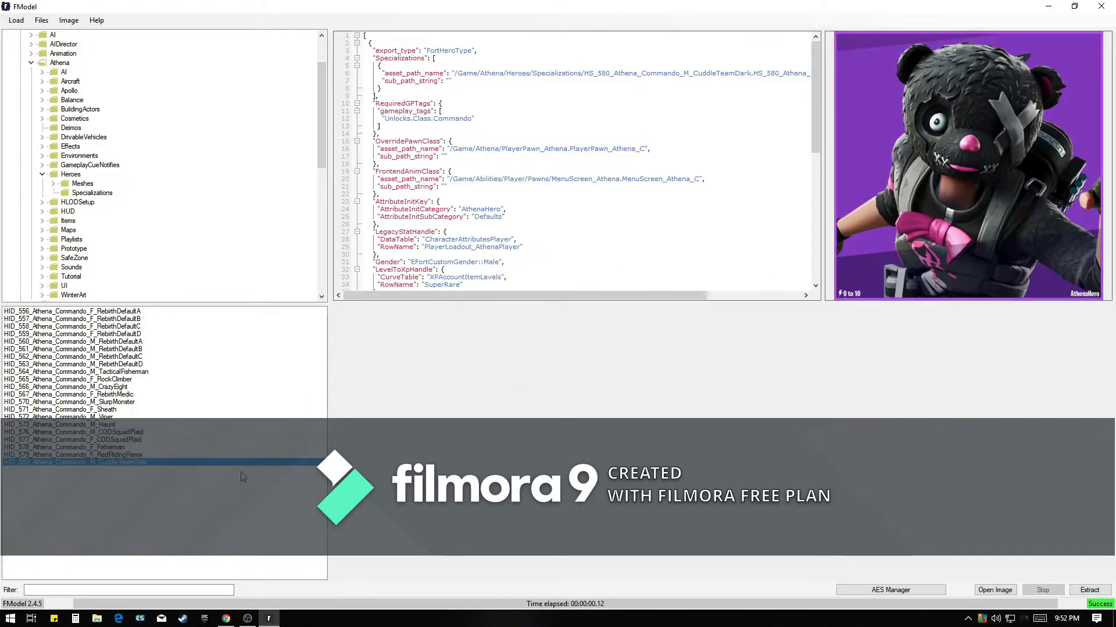
left_click(995, 590)
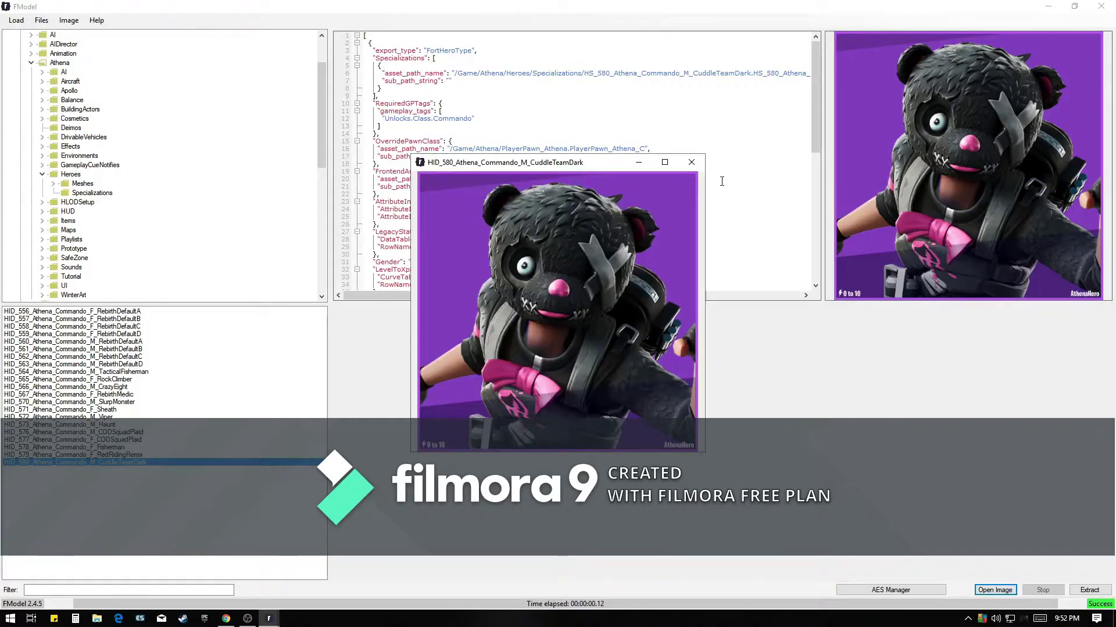
- Close the separate HID_580 CuddleTeamDark image window
left_click(691, 163)
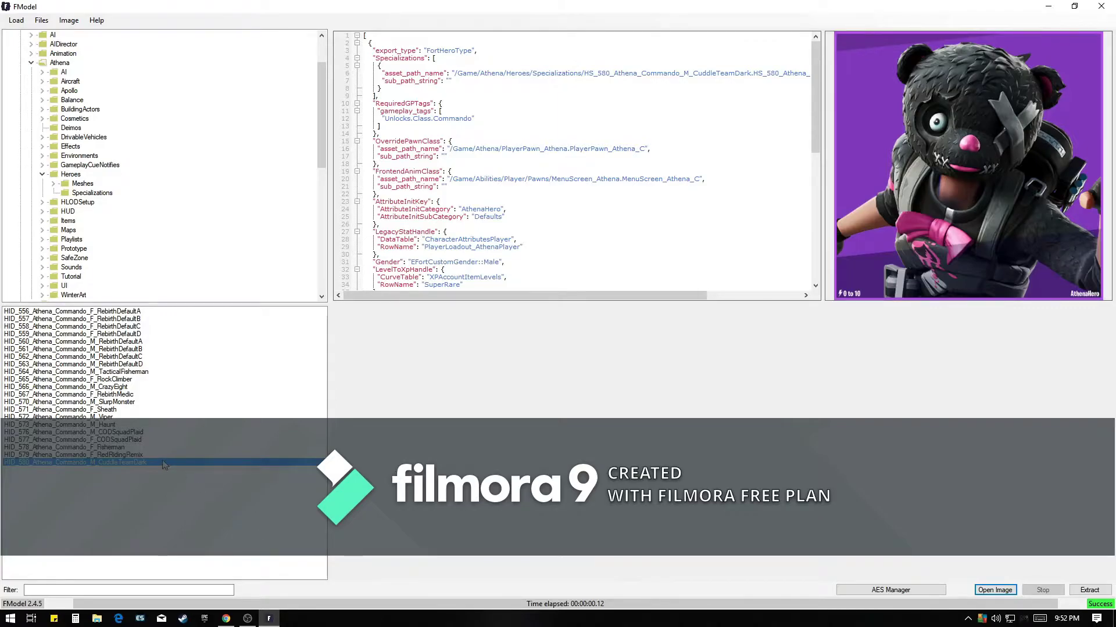
- Preview the RedRidingRemix, Fisherman, CODSquadPlaid and Haunt heroes
left_click(162, 456)
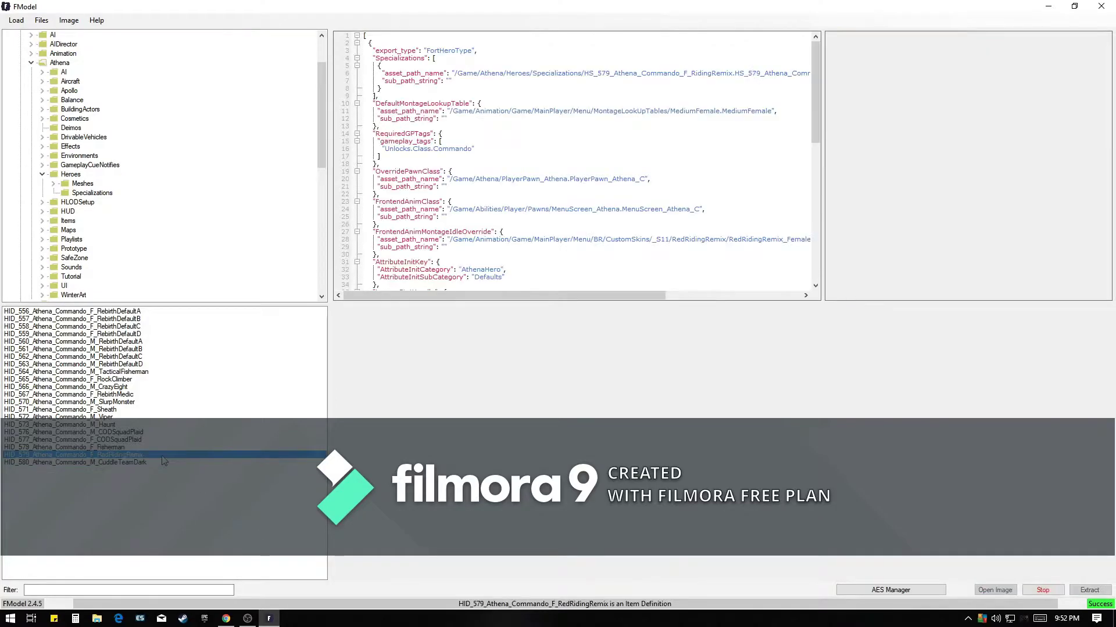
left_click(160, 447)
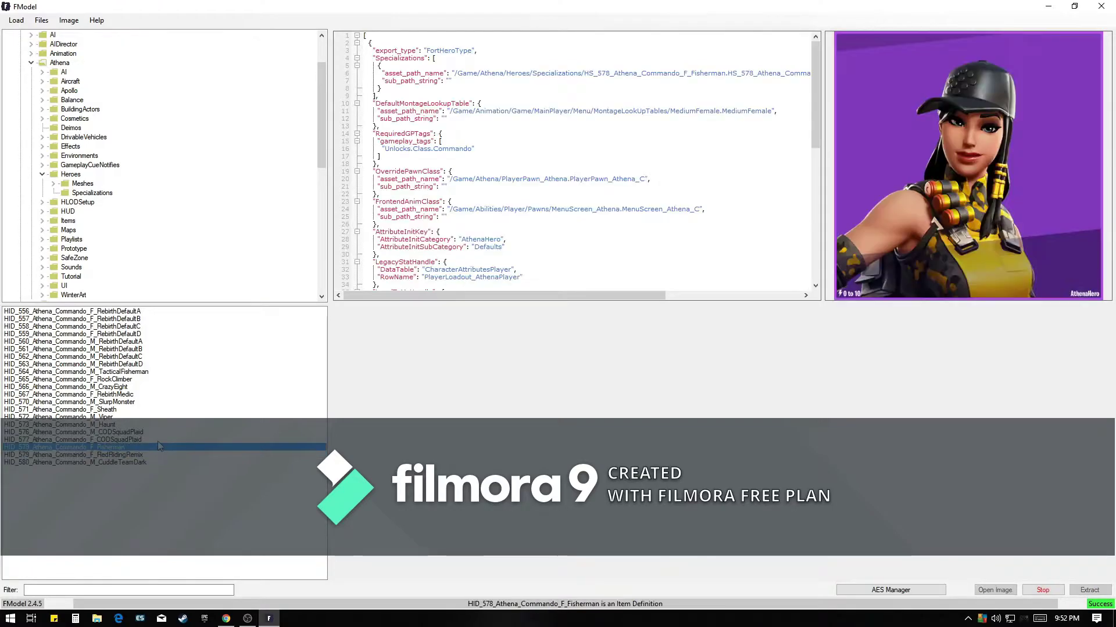
left_click(160, 454)
left_click(159, 439)
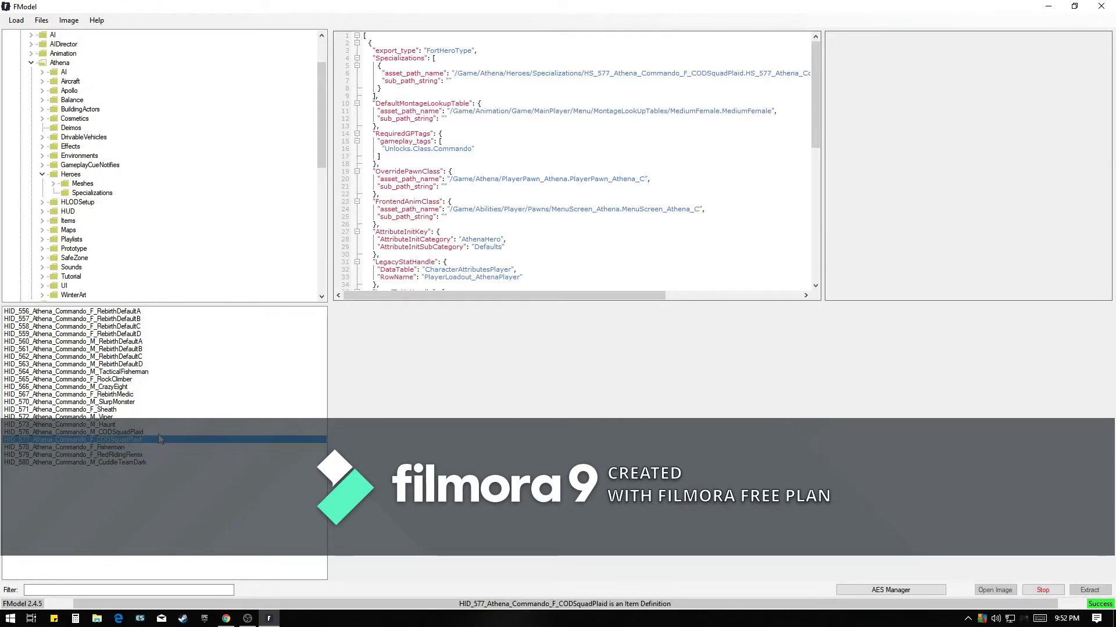
left_click(160, 432)
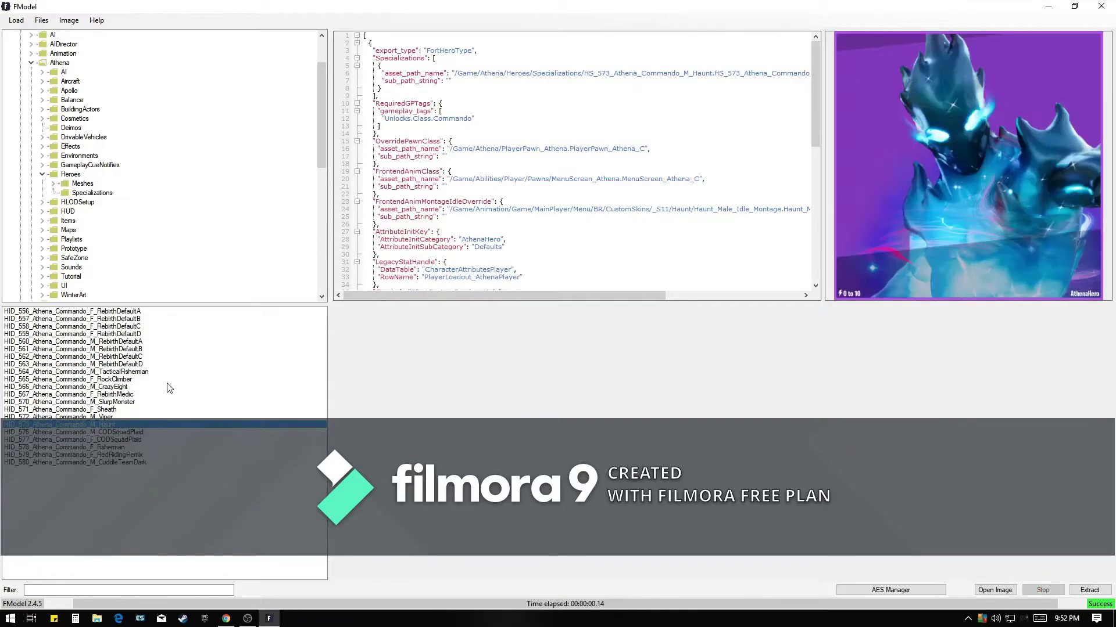
- Preview RebirthMedic, CrazyEight and Sheath, return to CuddleTeamDark, and collapse Heroes
left_click(165, 394)
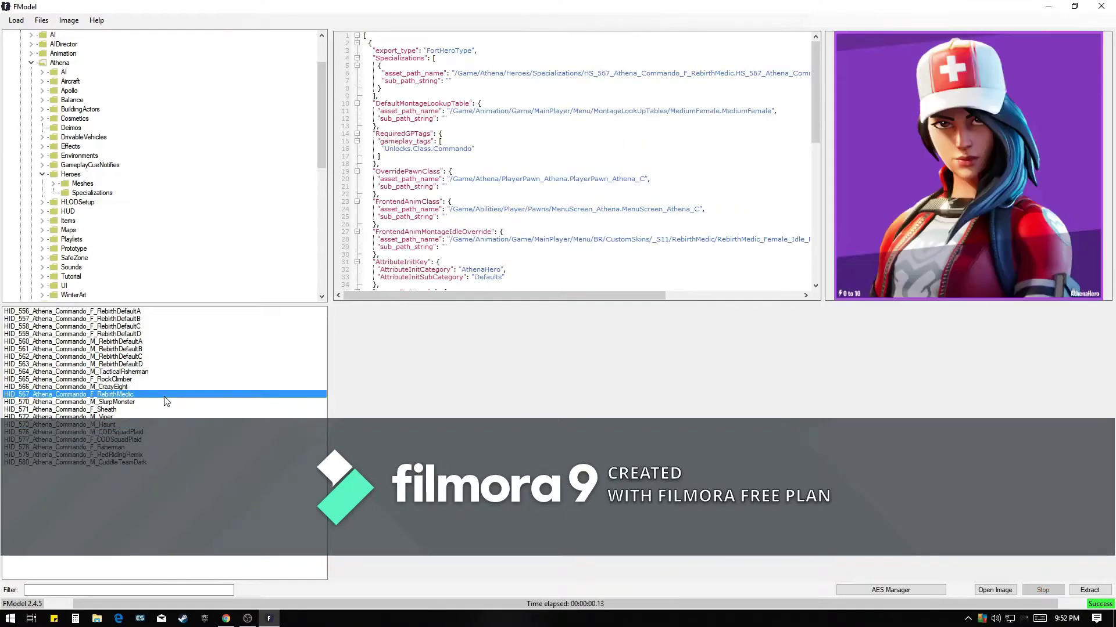
left_click(162, 387)
left_click(154, 410)
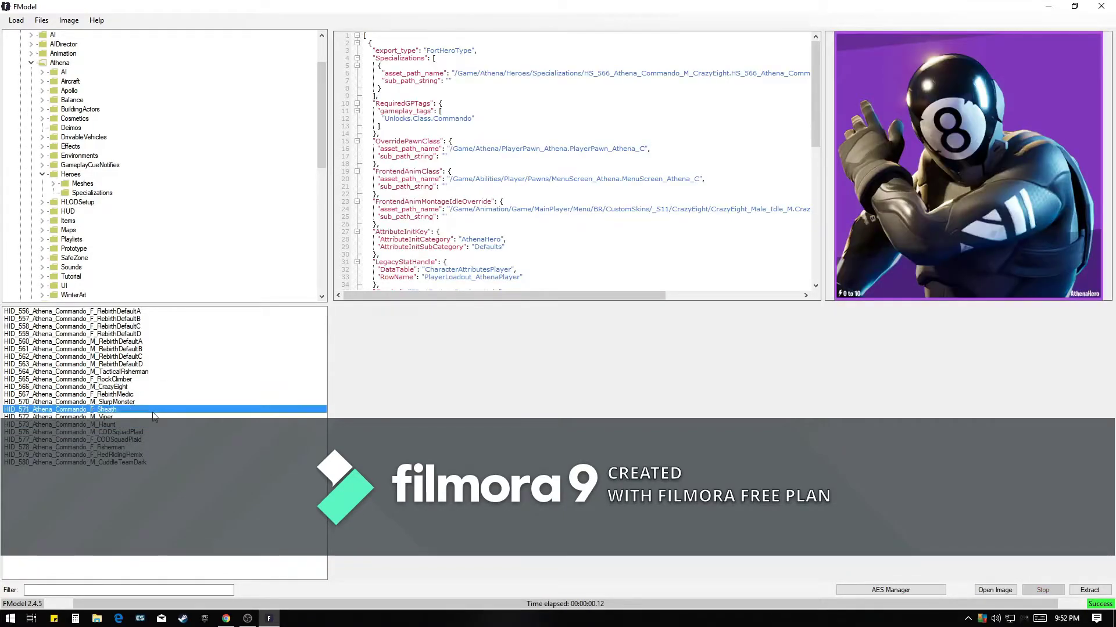
left_click(136, 462)
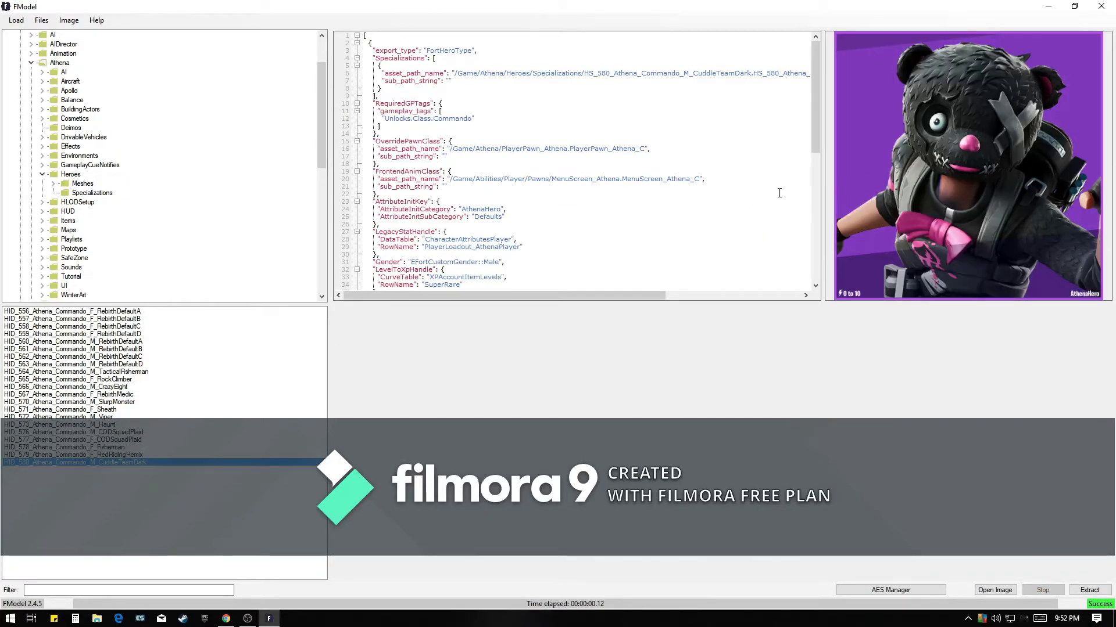
left_click(42, 174)
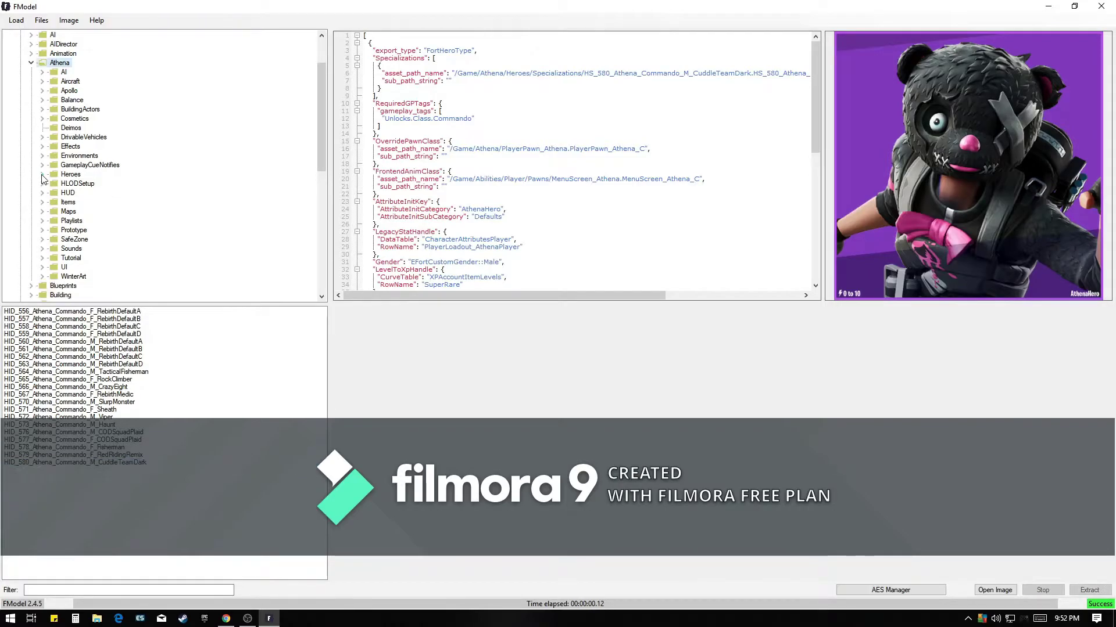
- Load the Fishing Rod weapon definition from Items > Consumables > FloppingRabbit
left_click(42, 203)
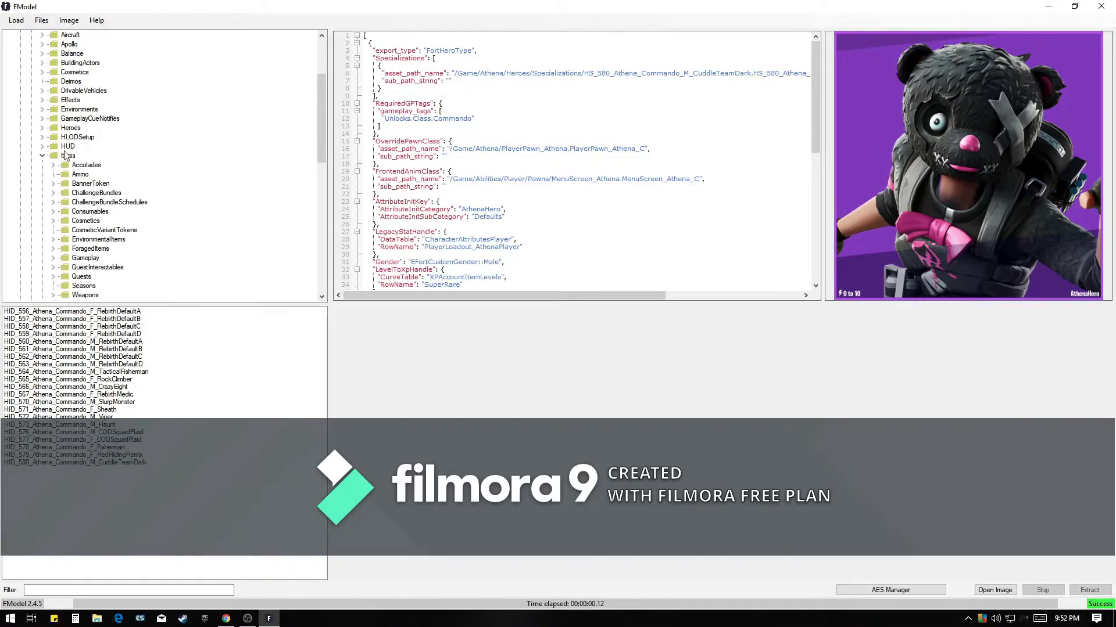
scroll(60, 173, "down", 1)
left_click(55, 184)
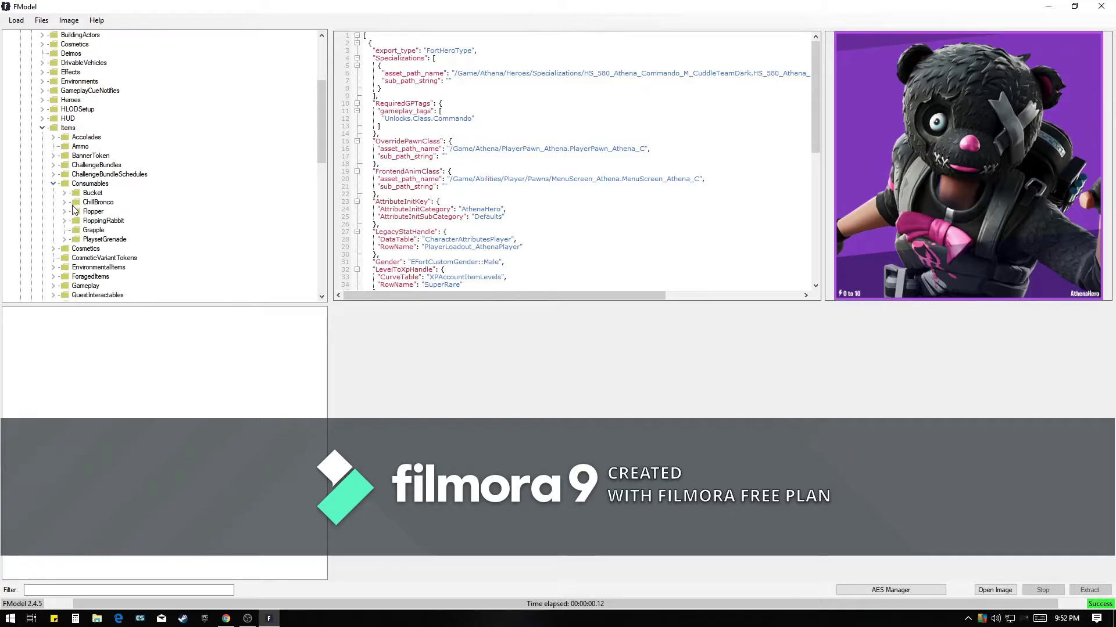
left_click(65, 220)
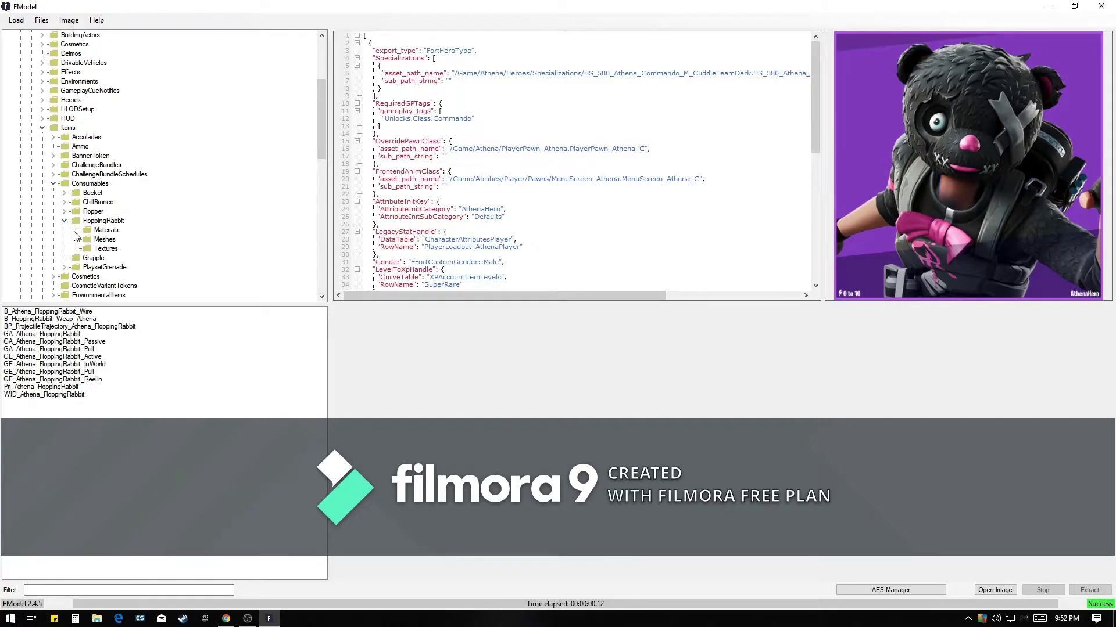
double_click(45, 394)
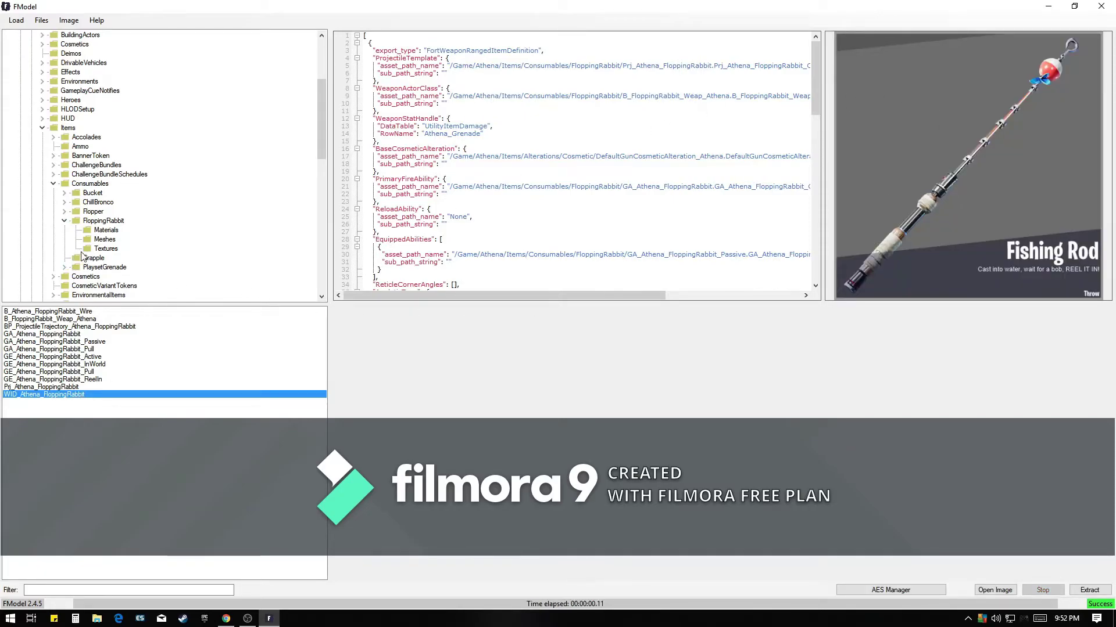
left_click(66, 220)
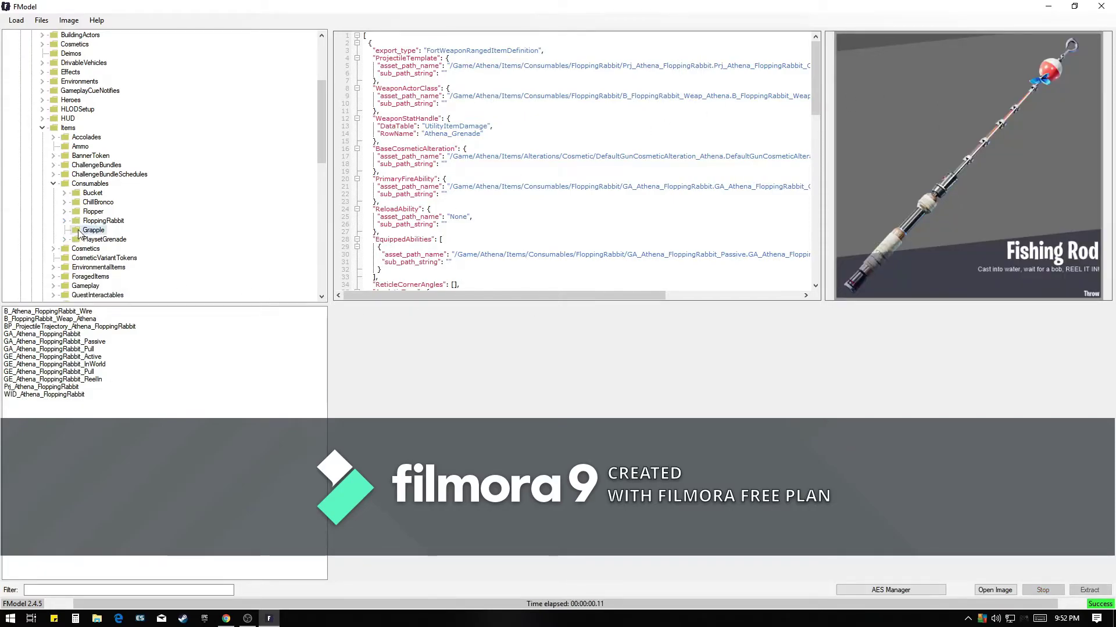
- Try loading the M_GrapplingHook_RopeBeam materials from the Grapple folder
left_click(87, 230)
double_click(52, 311)
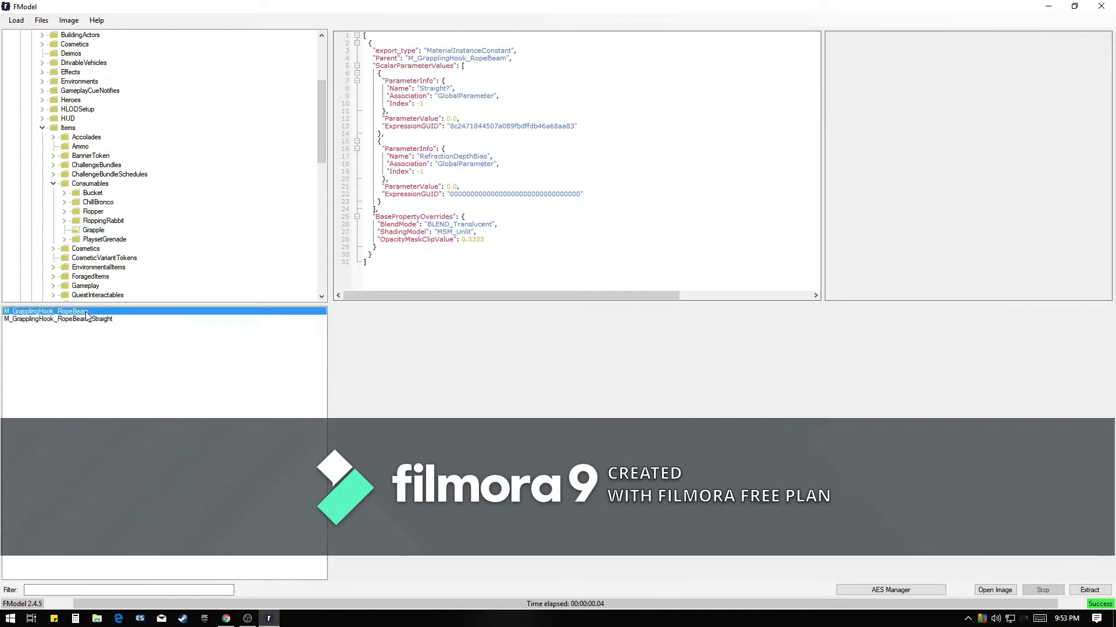
double_click(88, 312)
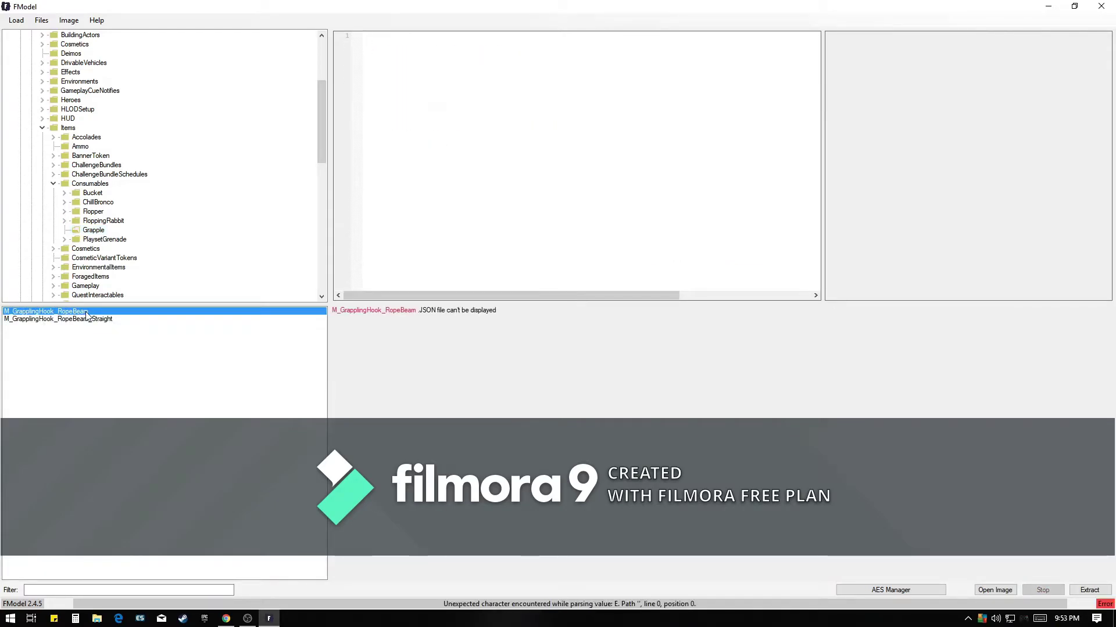
- Highlight text in the 'JSON file can't be displayed' message, then list the Flopper files
double_click(431, 311)
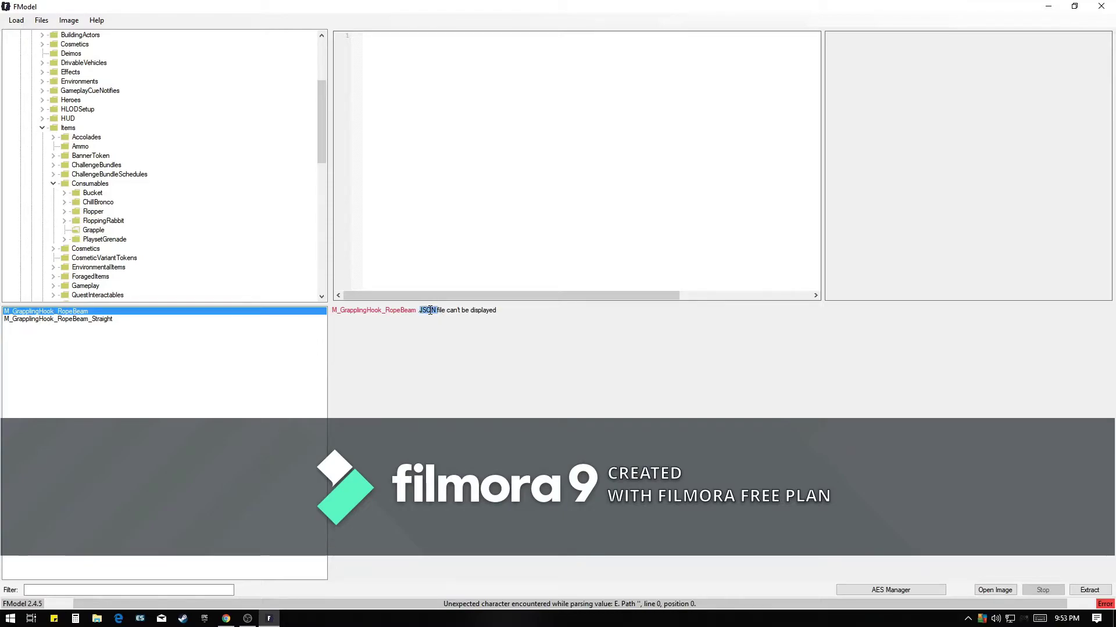
left_click(444, 332)
triple_click(426, 310)
left_click(342, 348)
left_click_drag(401, 310, 497, 311)
left_click(407, 311)
left_click(419, 320)
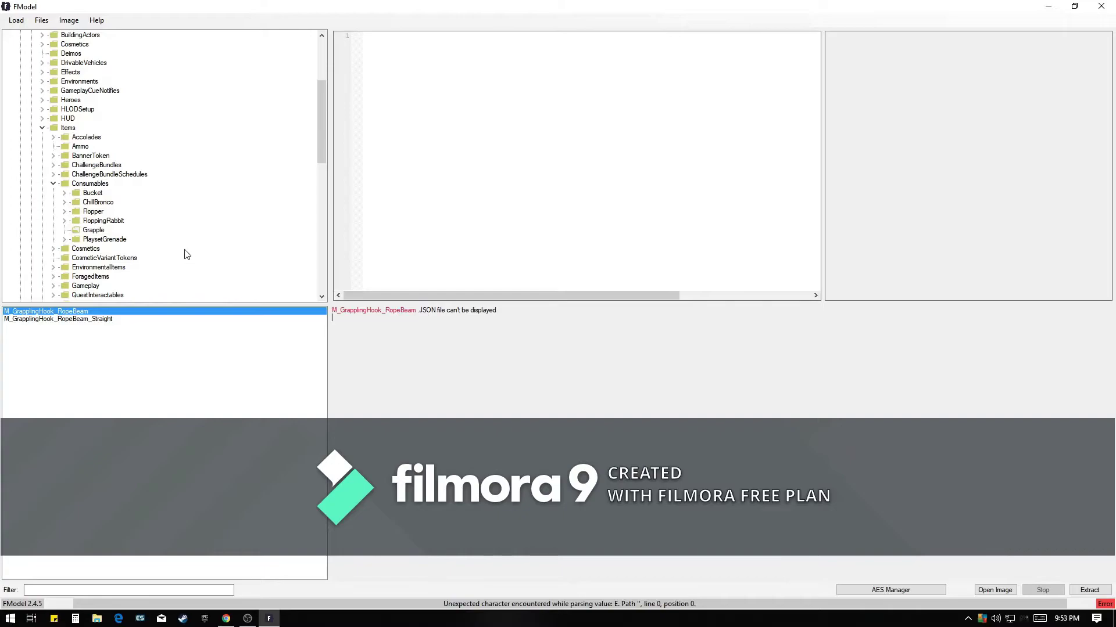
left_click(63, 212)
- Open WID_Athena_Flopper to show its weapon data and icon, then collapse Consumables
left_click(64, 212)
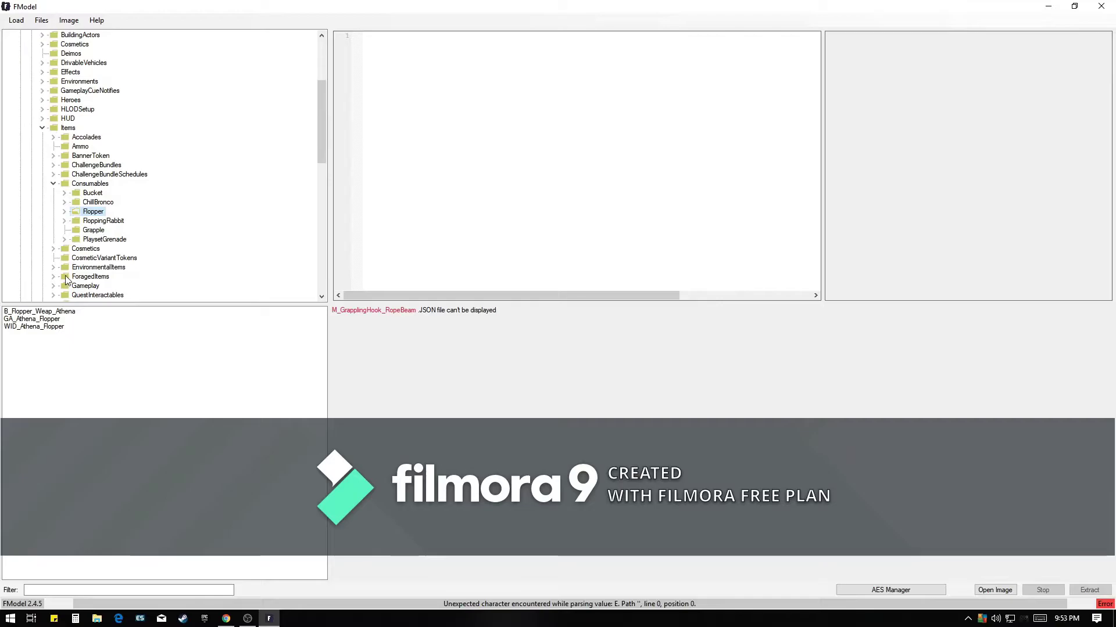
left_click(60, 328)
double_click(61, 328)
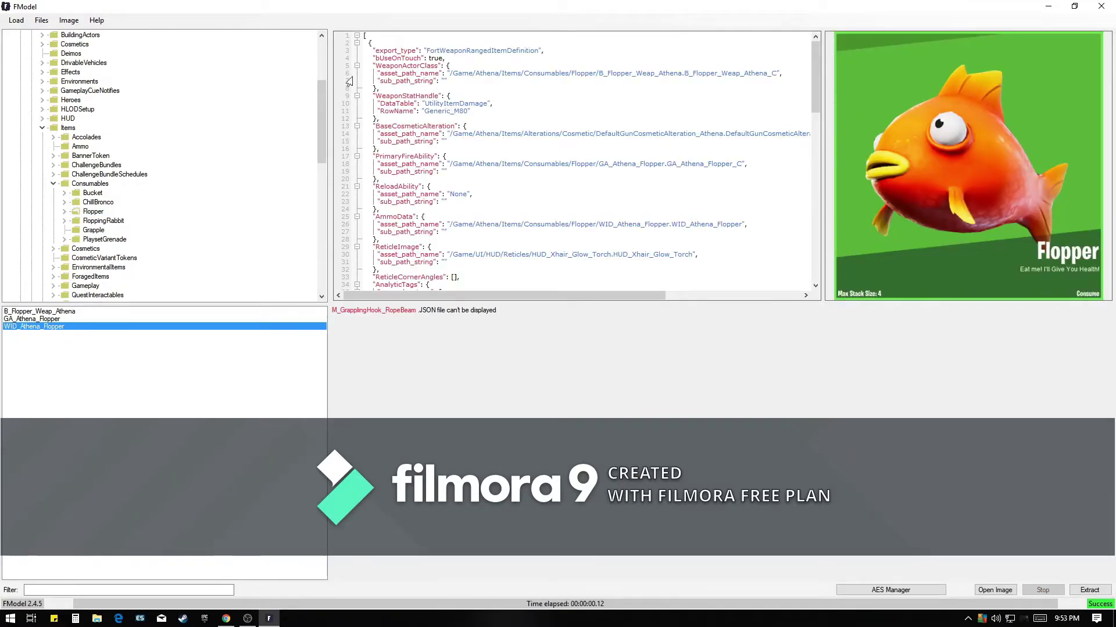
left_click(54, 184)
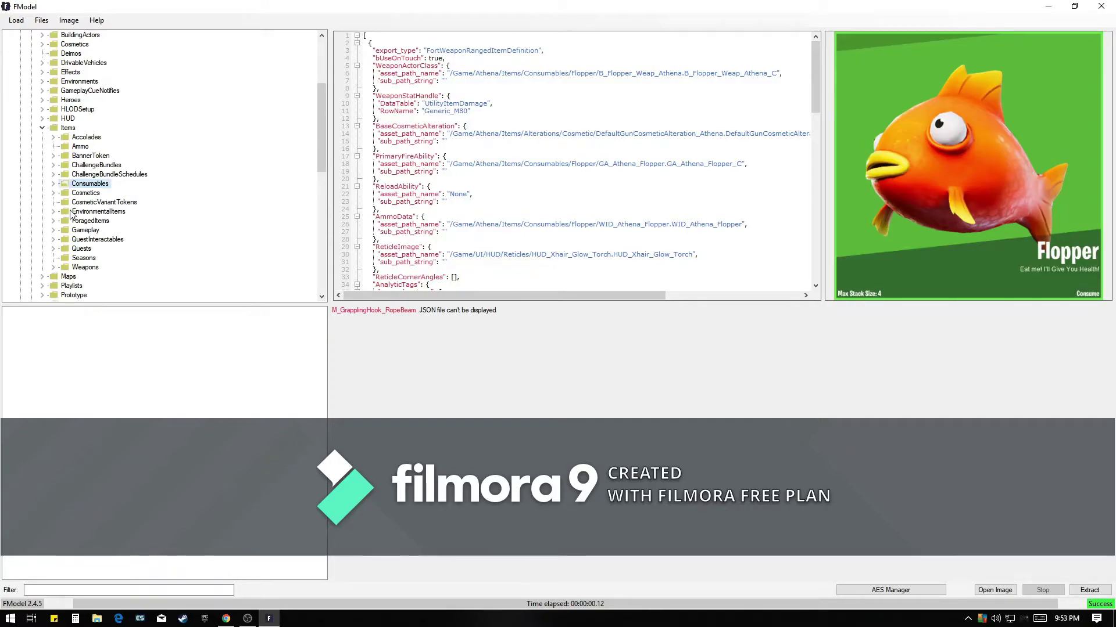
- Preview the ArmWave, Pirouette, Droop, Harmony, Sharpshooter and GoatDance emotes under Cosmetics > Dances
left_click(54, 192)
scroll(90, 214, "down", 1)
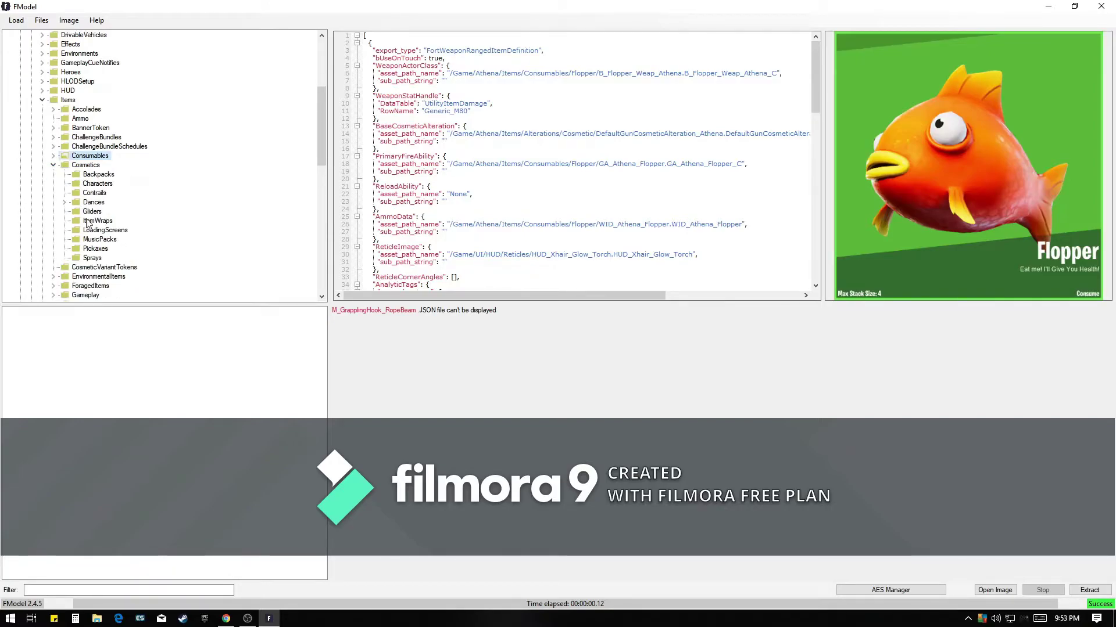
double_click(77, 203)
left_click(34, 312)
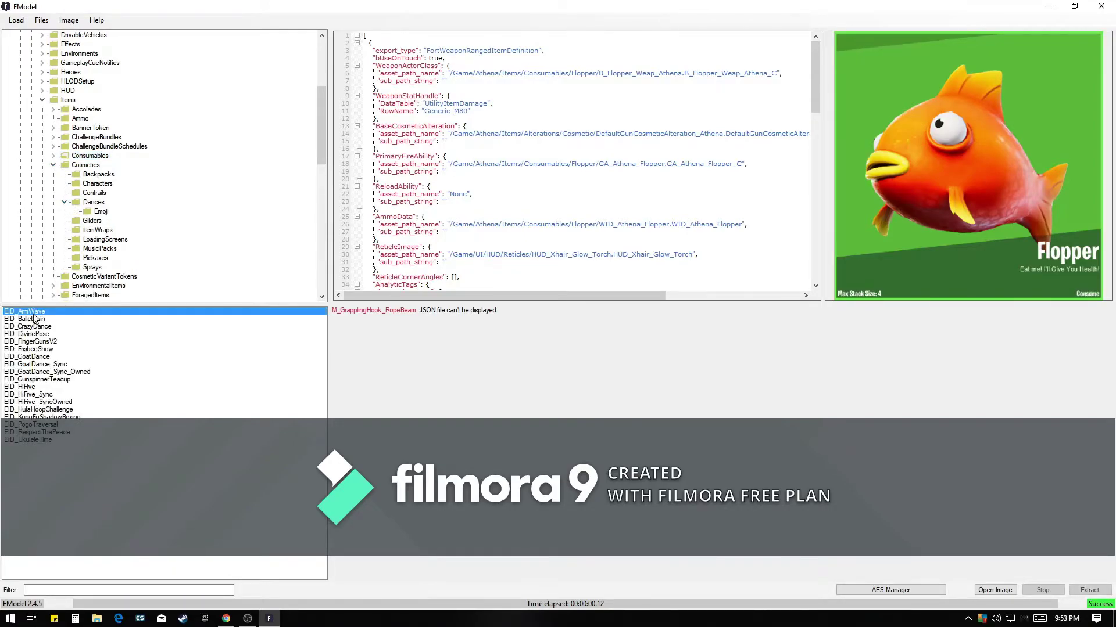
left_click(39, 320)
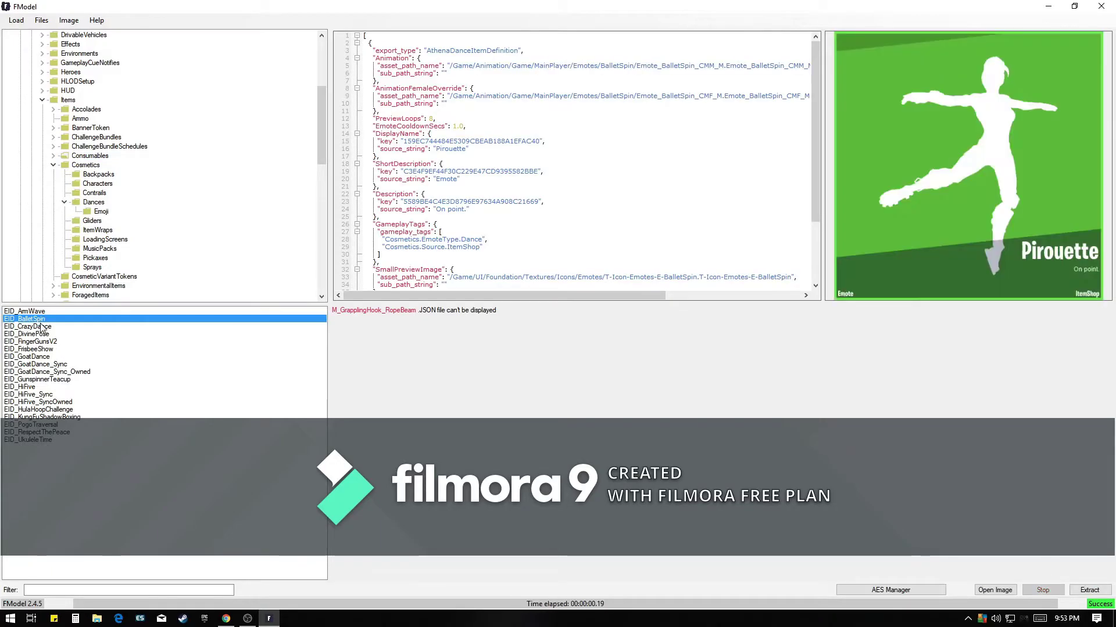
left_click(42, 327)
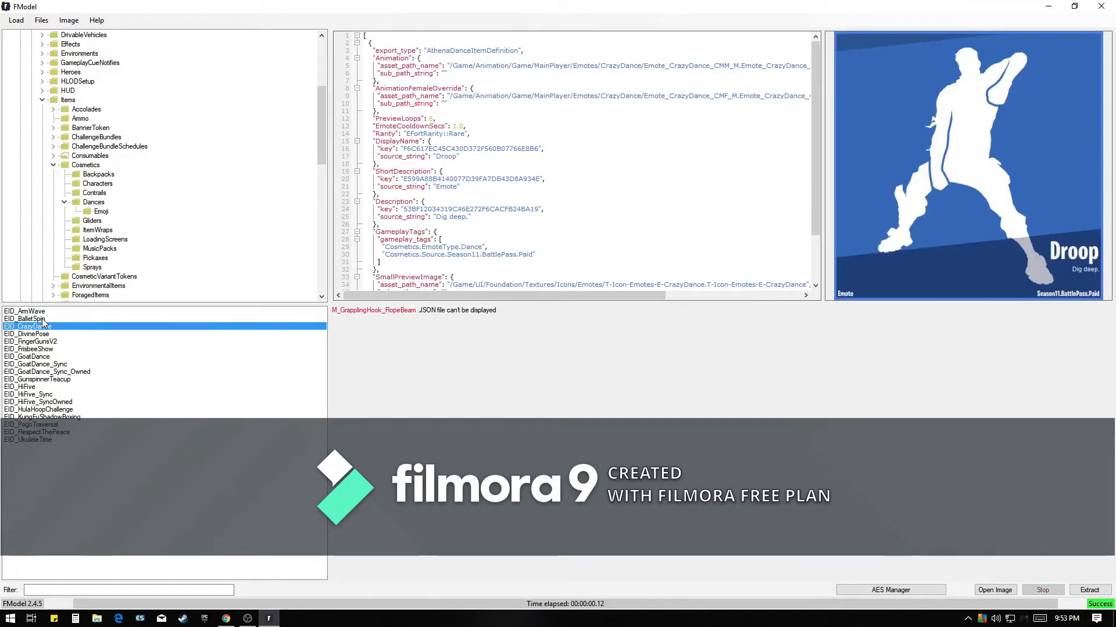
left_click(43, 320)
left_click(44, 334)
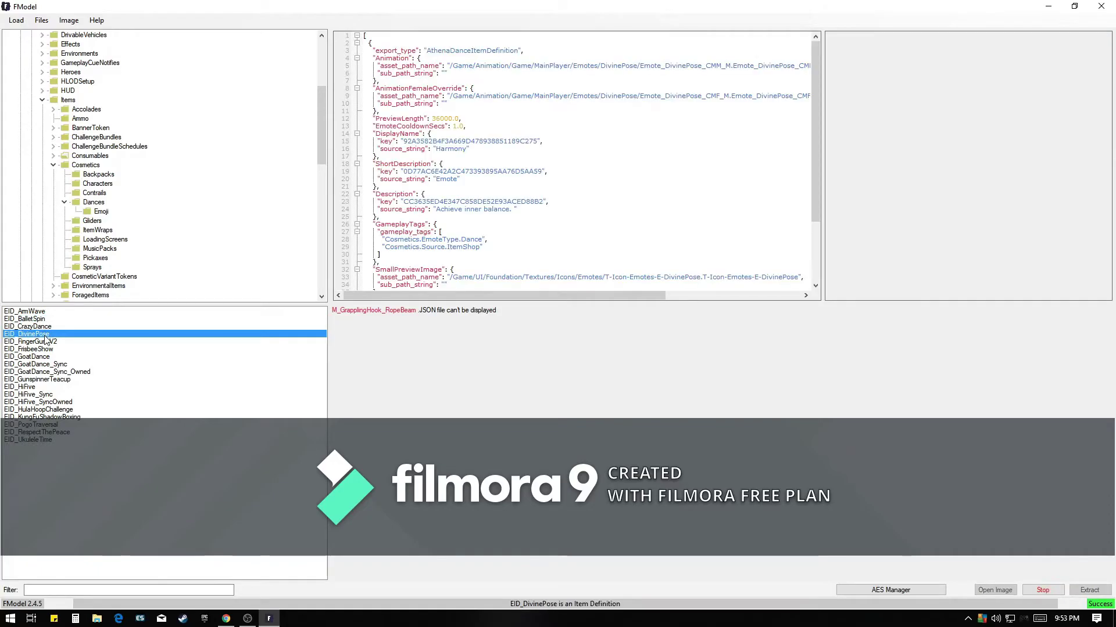
left_click(44, 342)
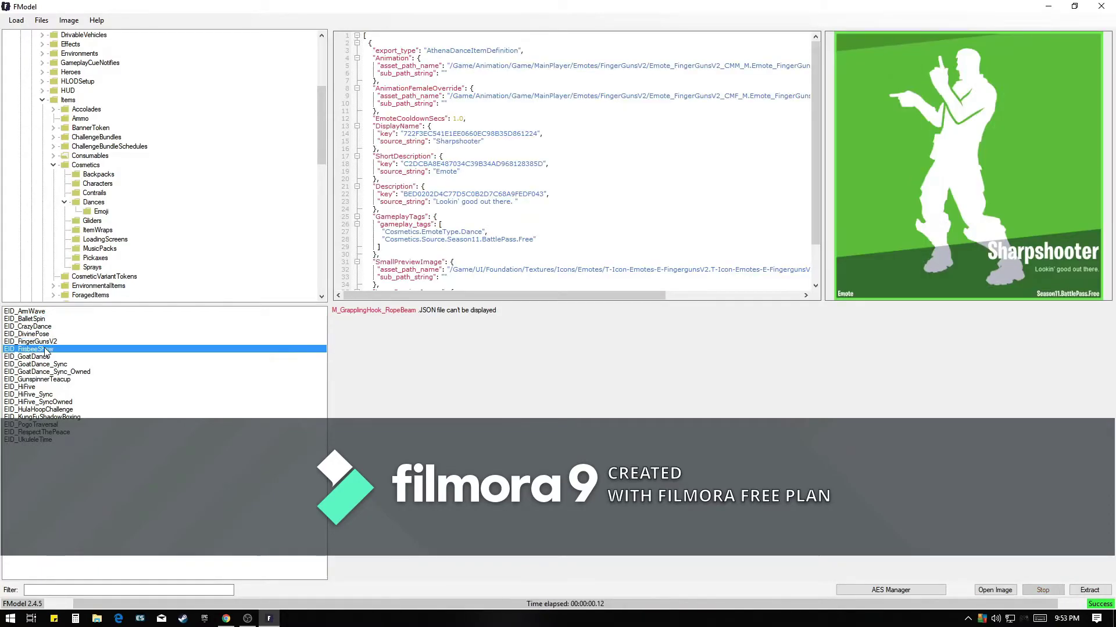
left_click(44, 356)
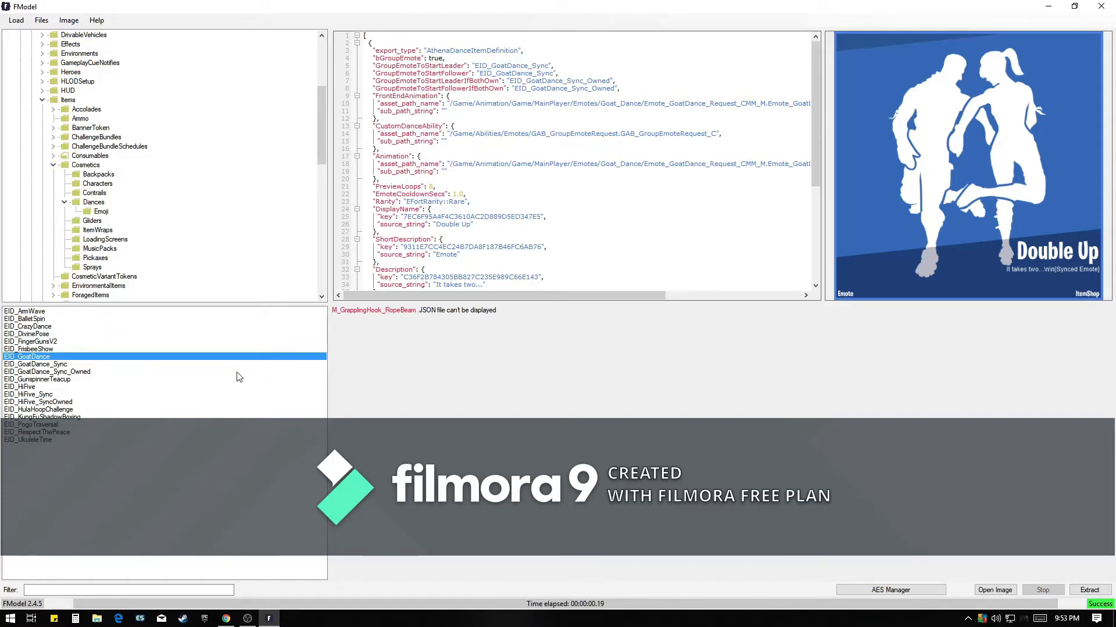
- Preview the GoatDance_Sync_Owned, GunspinnerTeacup, High Five, shadowboxing, Hula Hoopin' and Island Vibes emotes
left_click(73, 373)
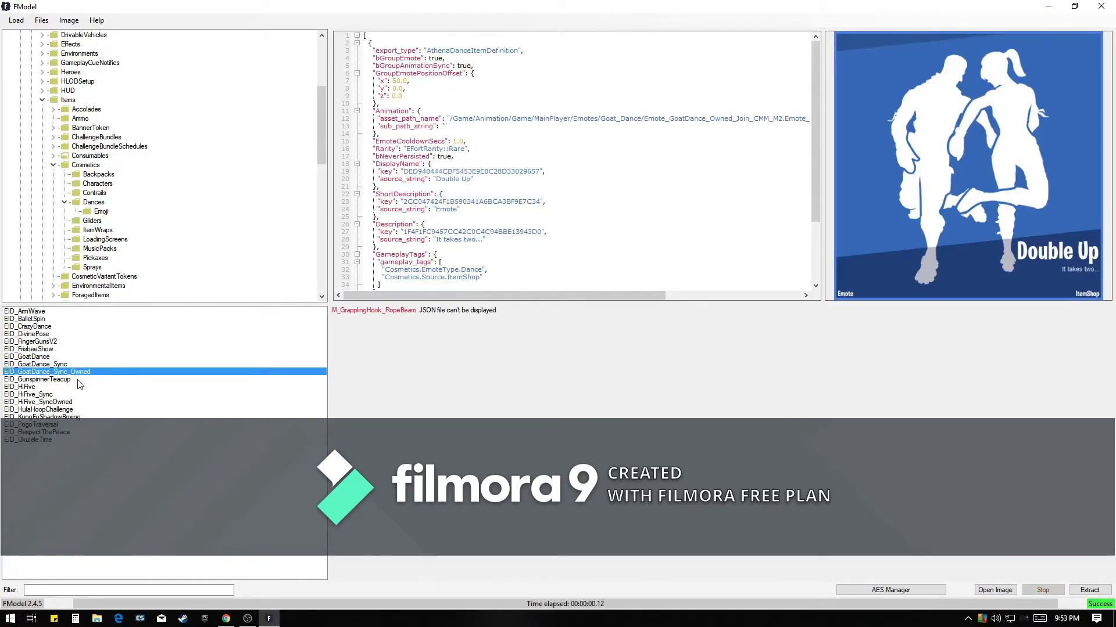
left_click(76, 380)
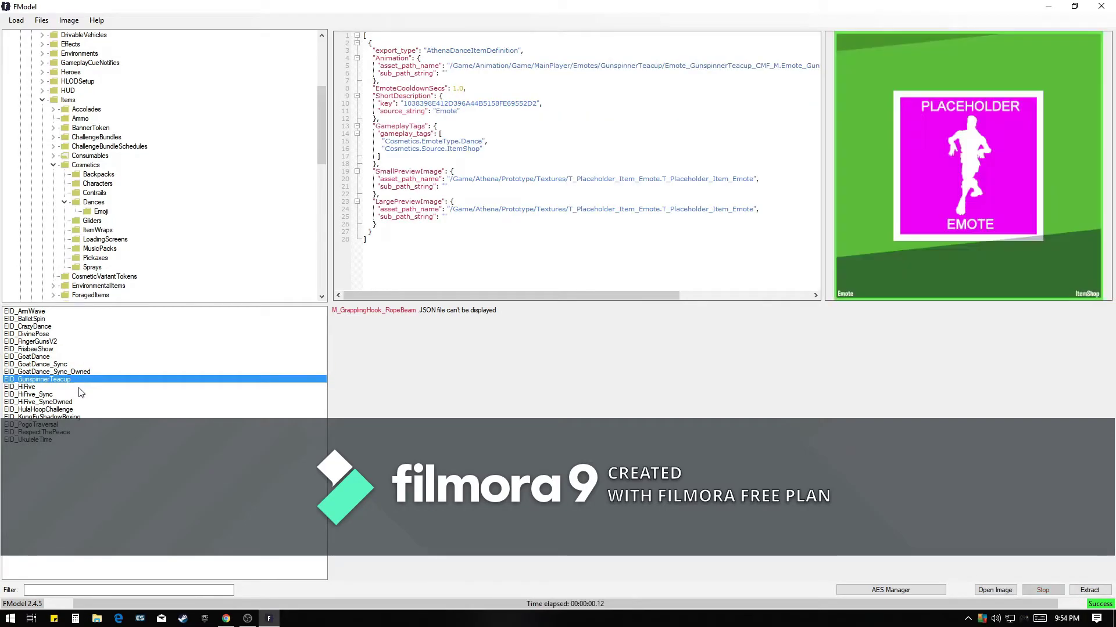
left_click(79, 388)
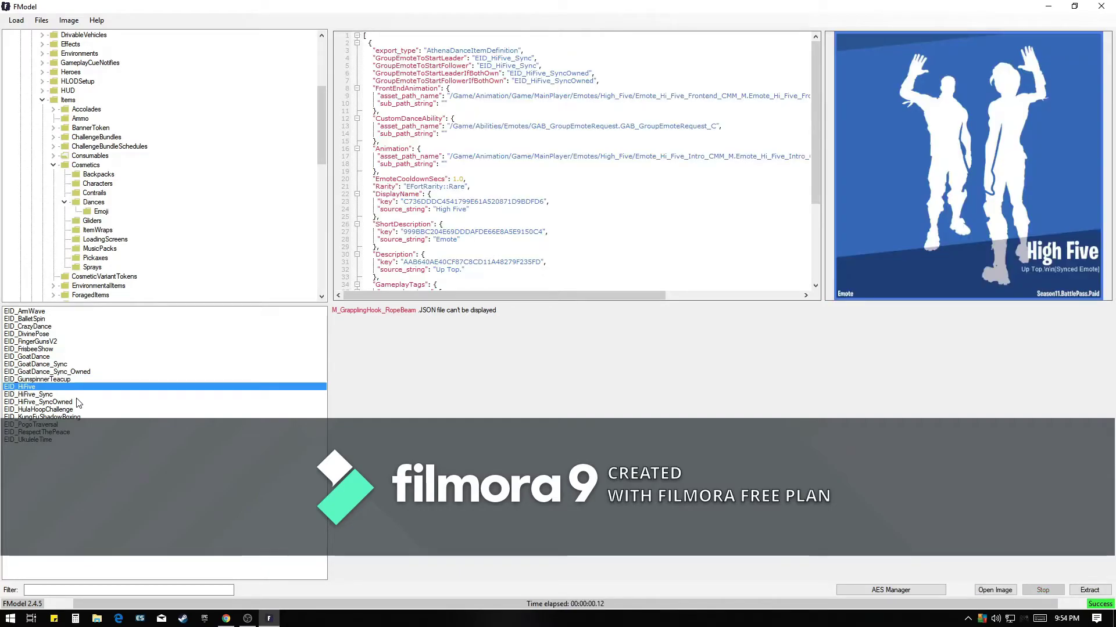
left_click(78, 418)
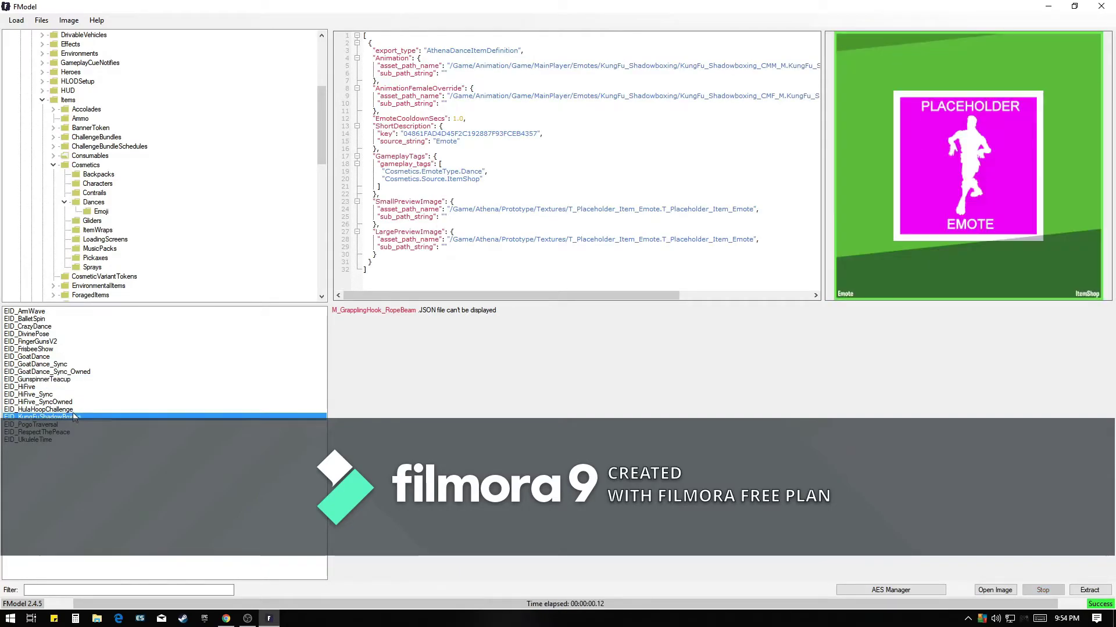
left_click(73, 411)
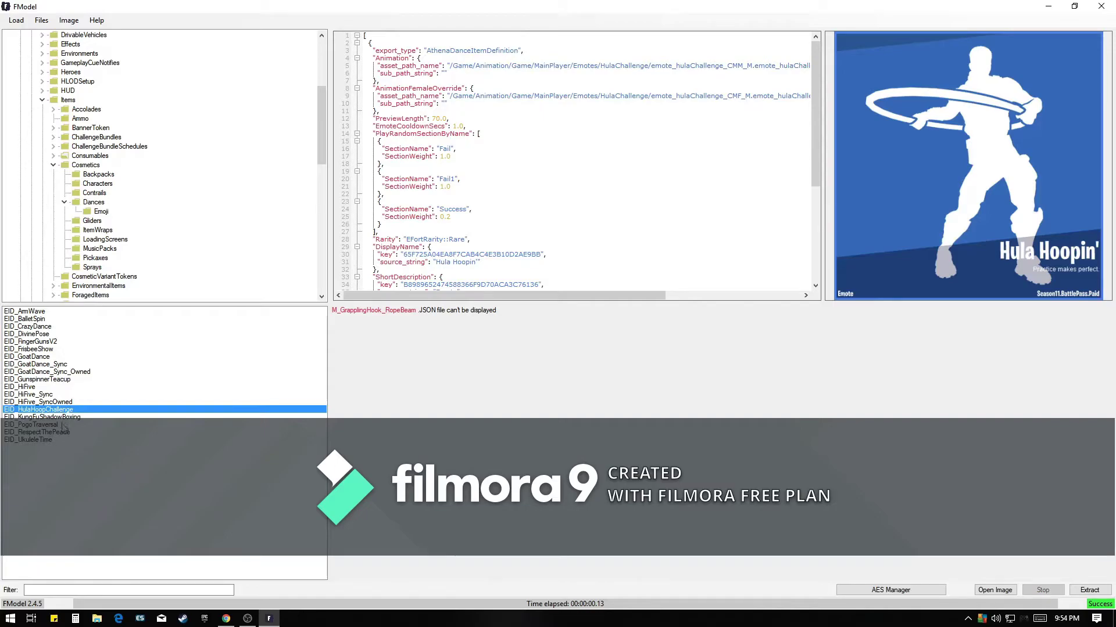
left_click(60, 441)
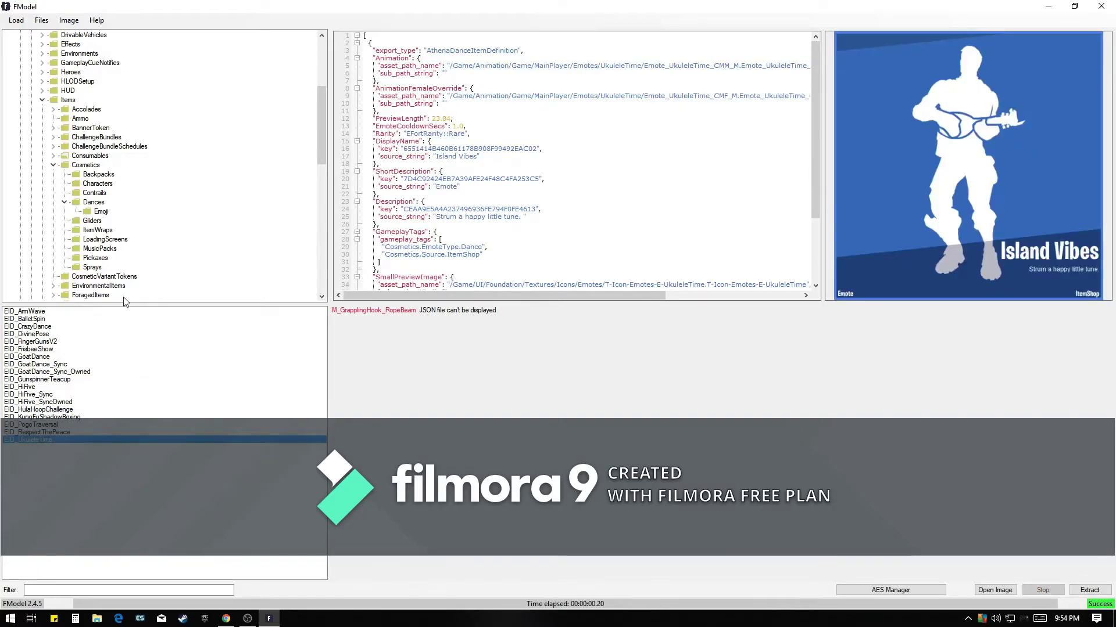
- Preview the Season 11 emoji Emoji_S11_UTurn and Slurp GG, then collapse Dances
left_click(64, 204)
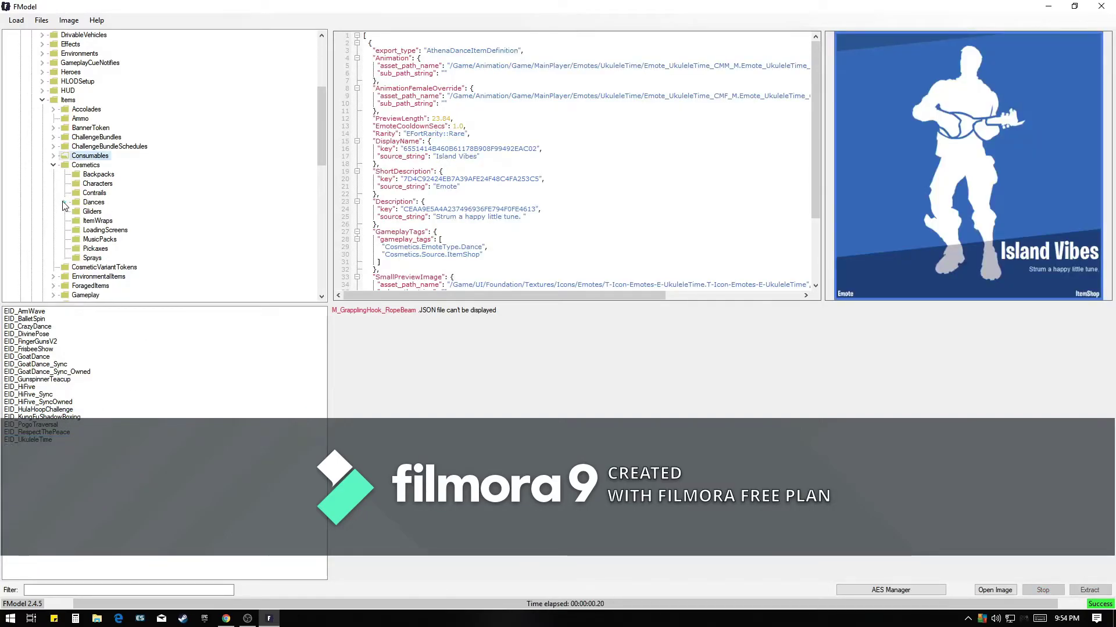
left_click(64, 203)
left_click(102, 211)
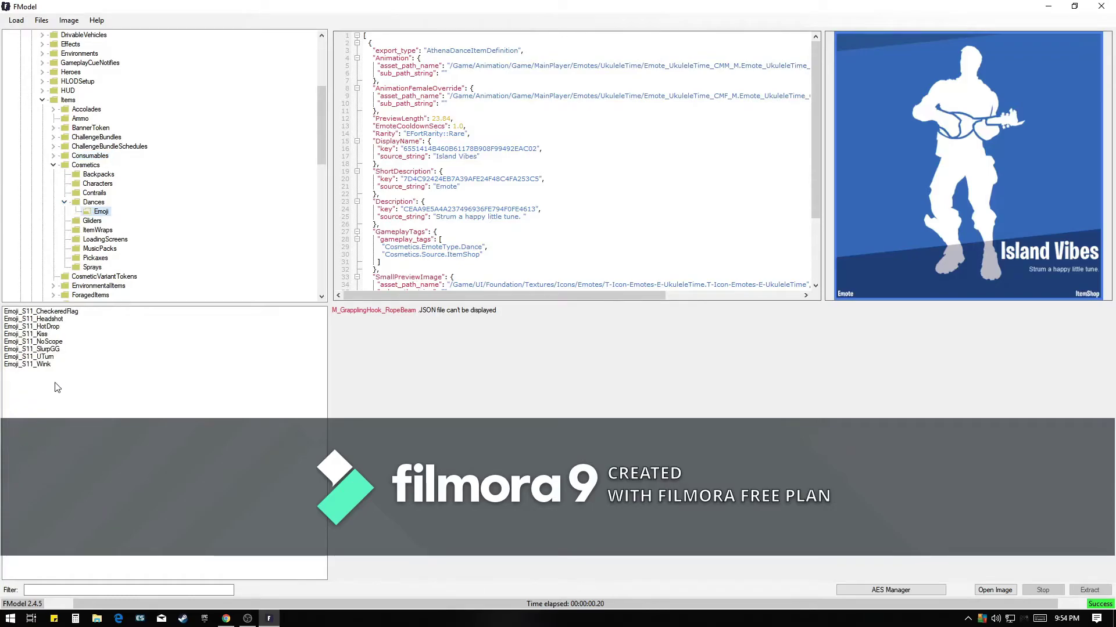
left_click(55, 365)
left_click(59, 358)
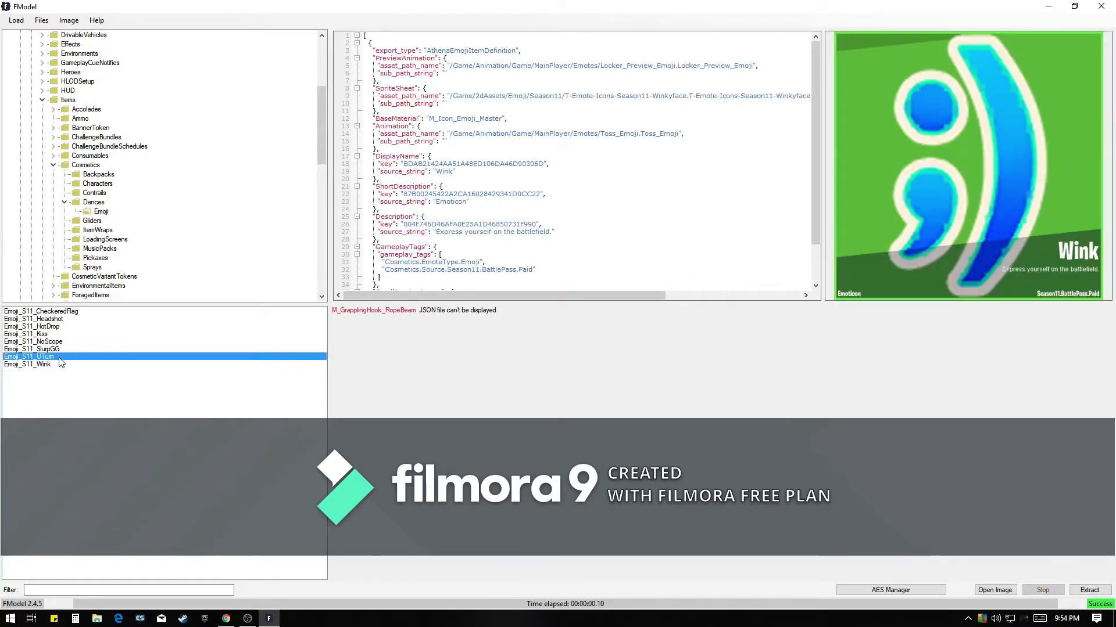
left_click(60, 349)
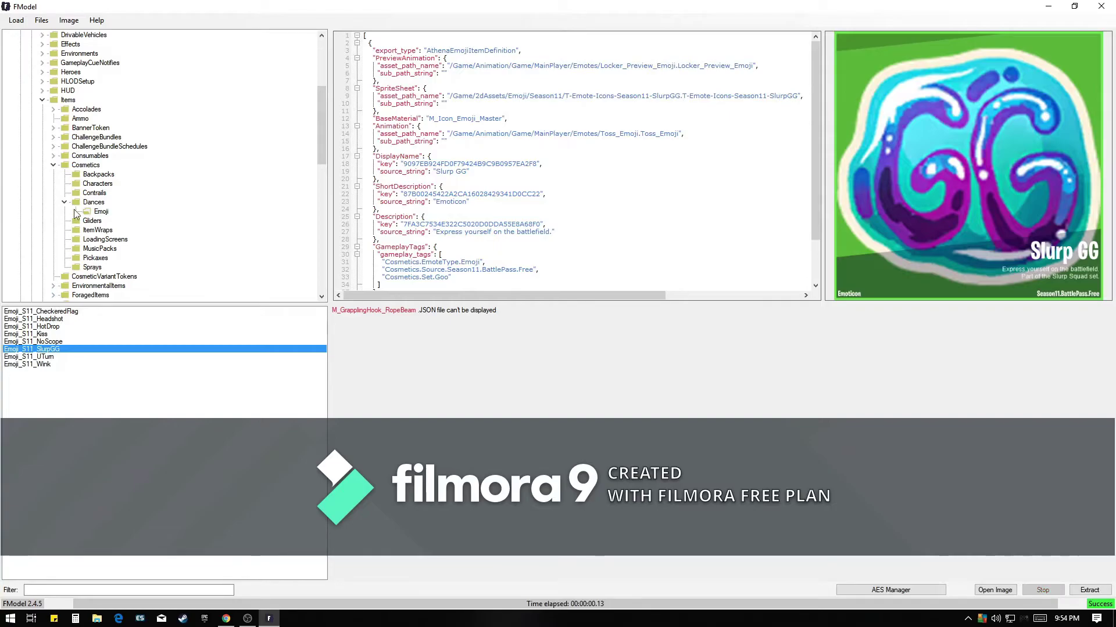
left_click(93, 203)
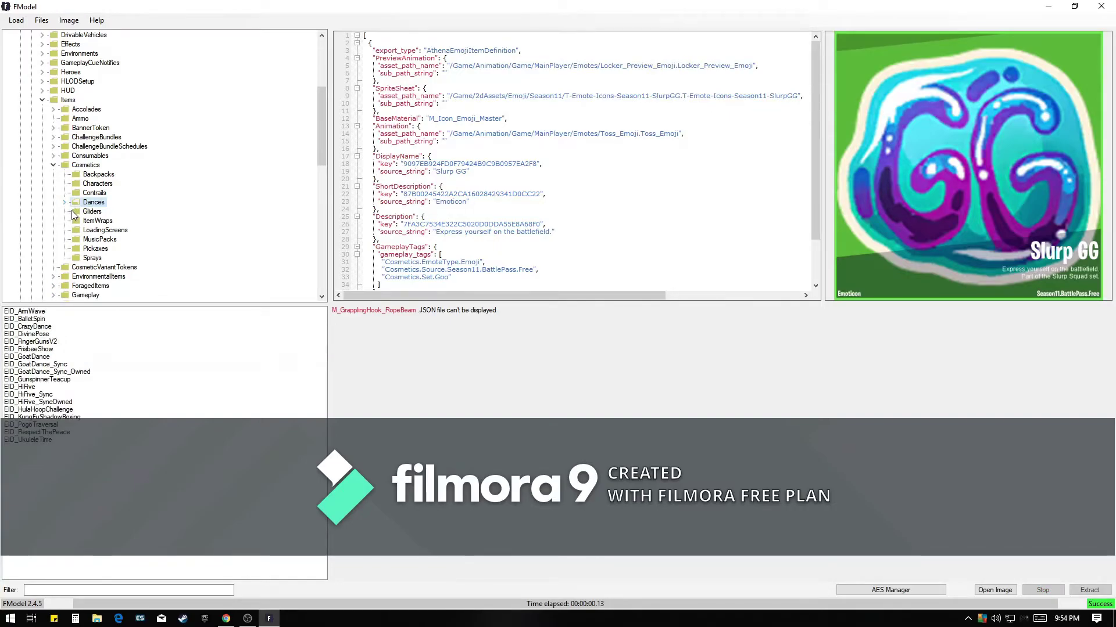
- Preview the Downpour and Tactical Fisherman gliders, then list the LoadingScreens files
left_click(91, 212)
left_click(70, 349)
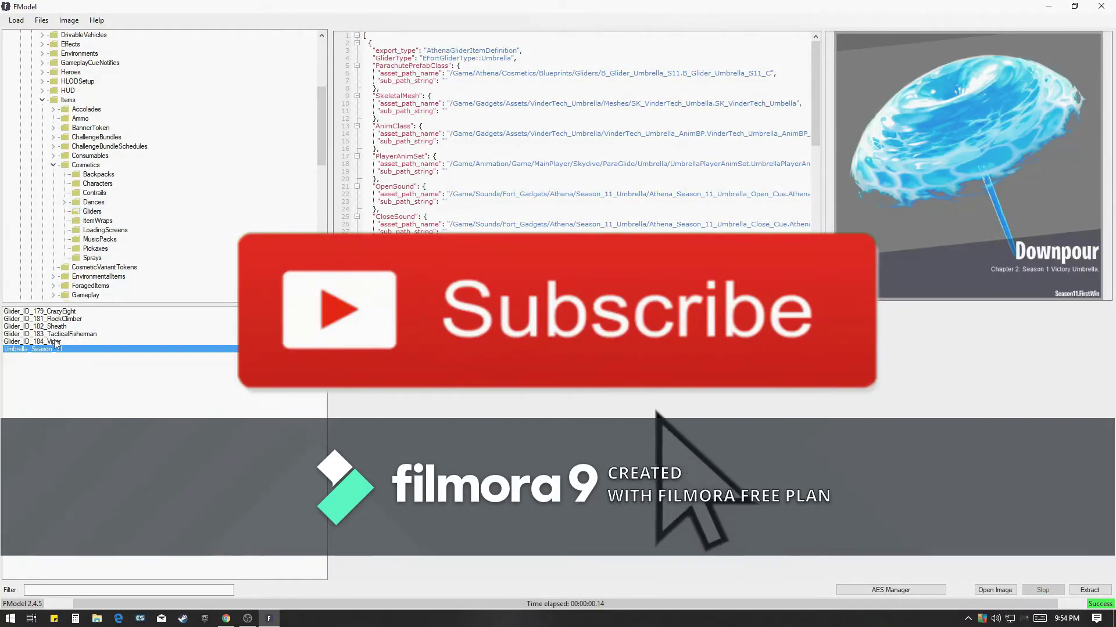
left_click(69, 335)
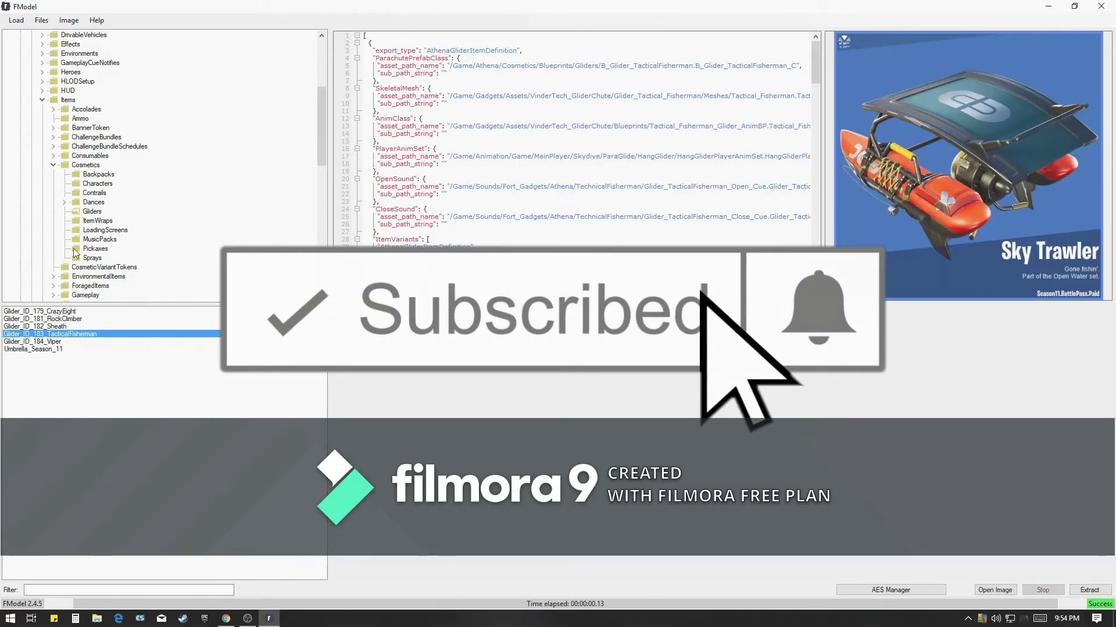
left_click(87, 230)
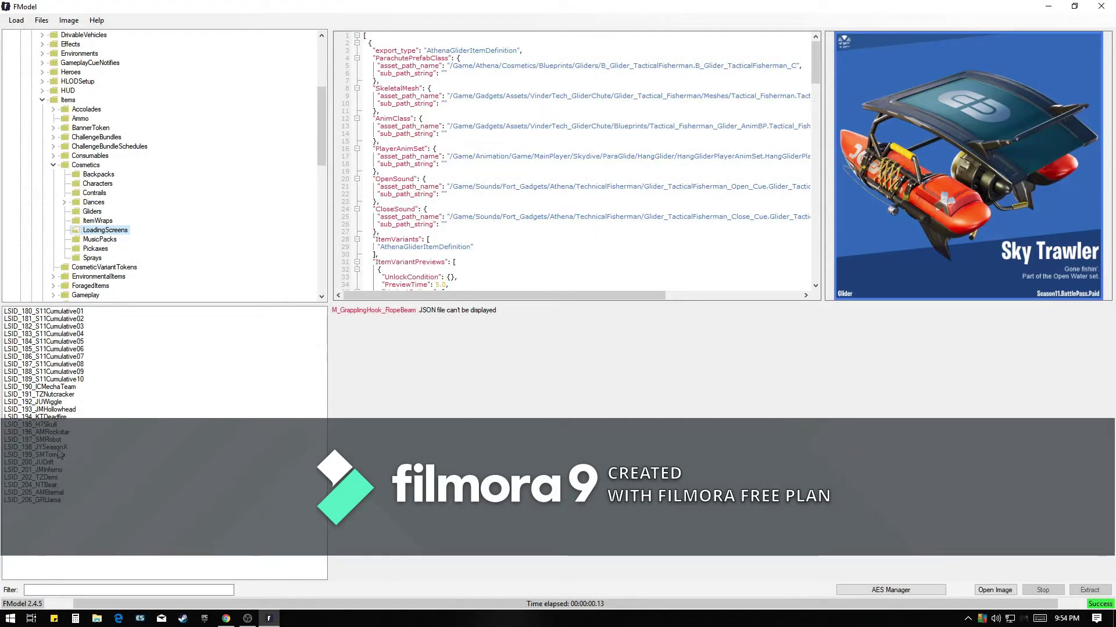
- Preview Skull Reaper and Wiggle Trooper, and view Mecha Punch at full size
left_click(60, 424)
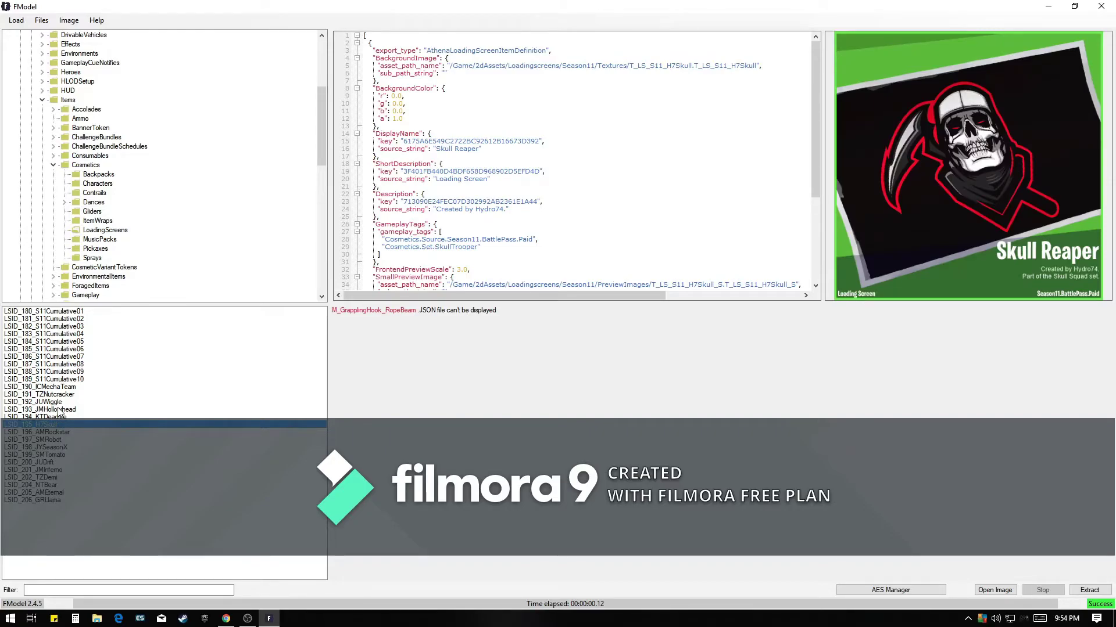
left_click(57, 403)
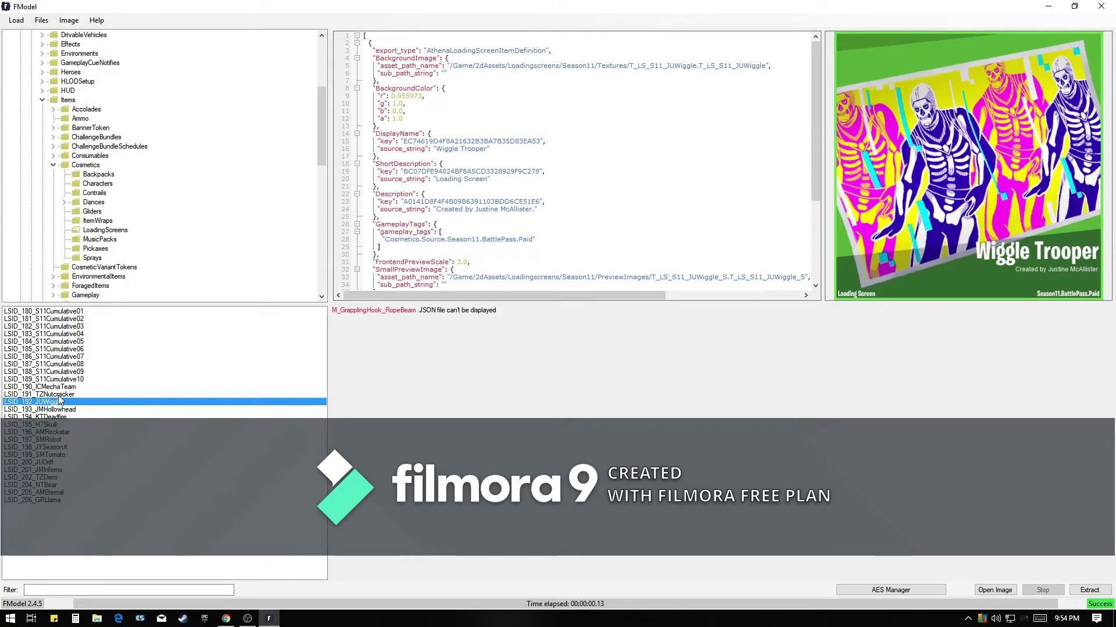
left_click(60, 388)
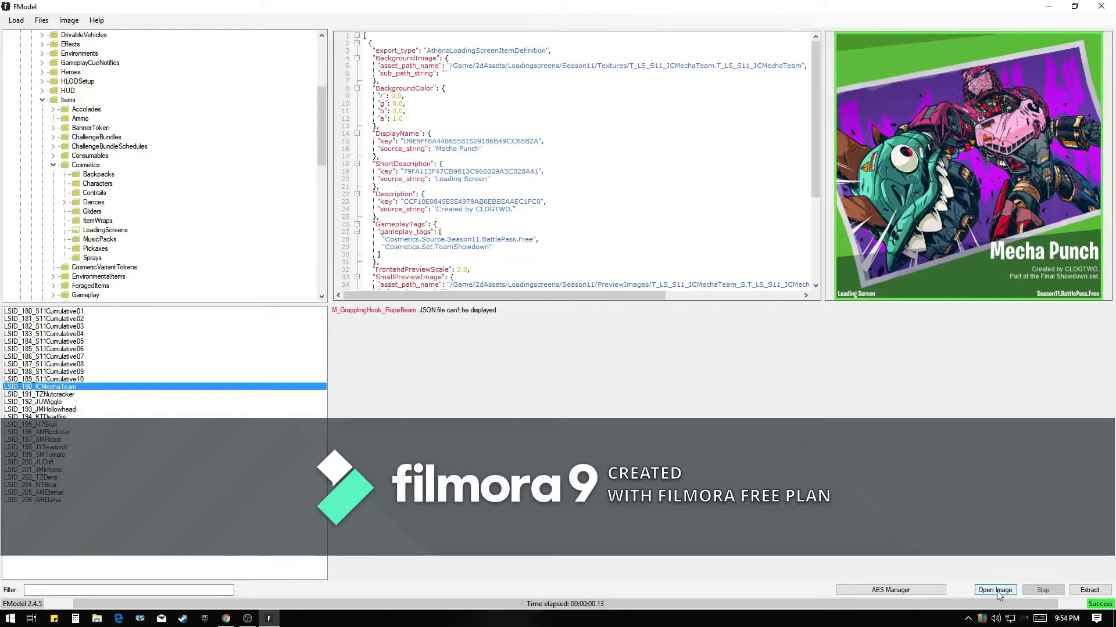
left_click(997, 592)
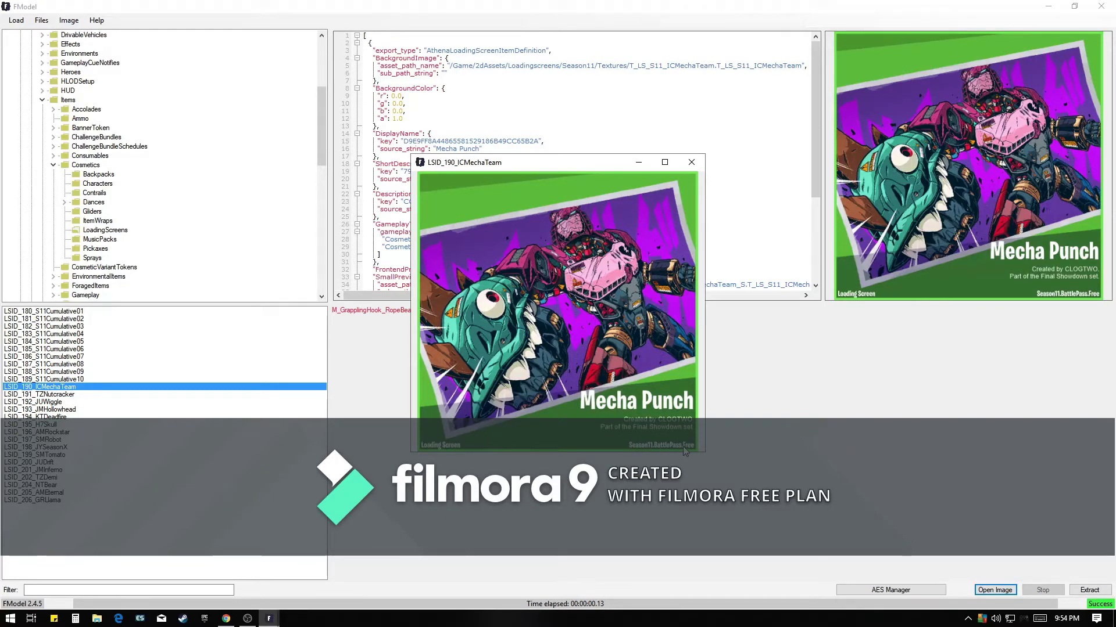
left_click(691, 163)
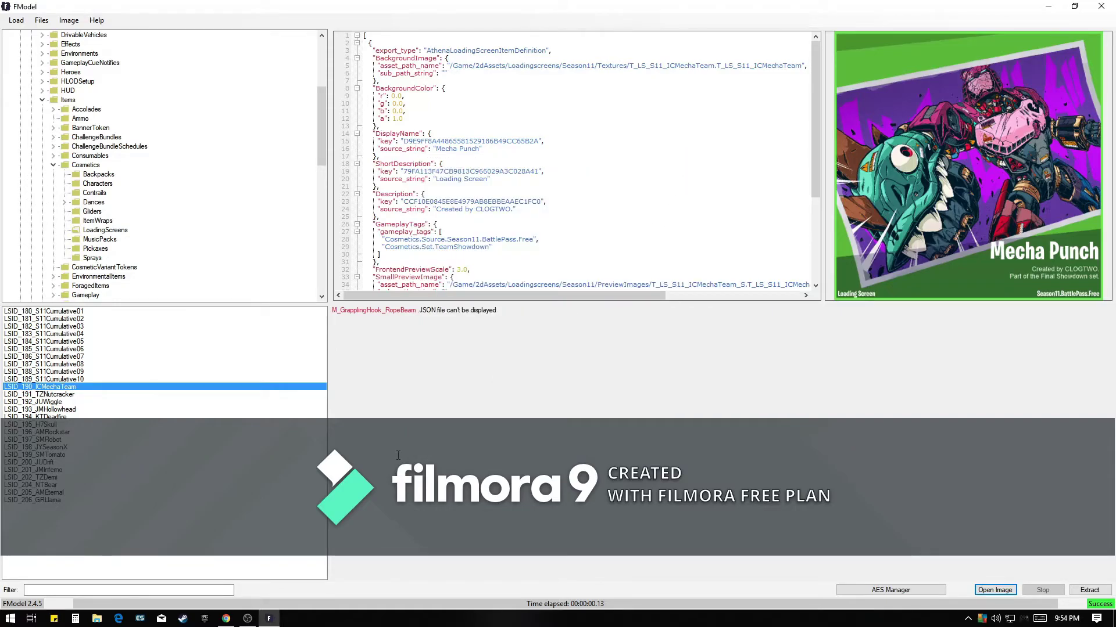
- Preview LSID_187, LSID_180, Forged In Slurp and LSID_183, viewing Open Water at full size
left_click(104, 363)
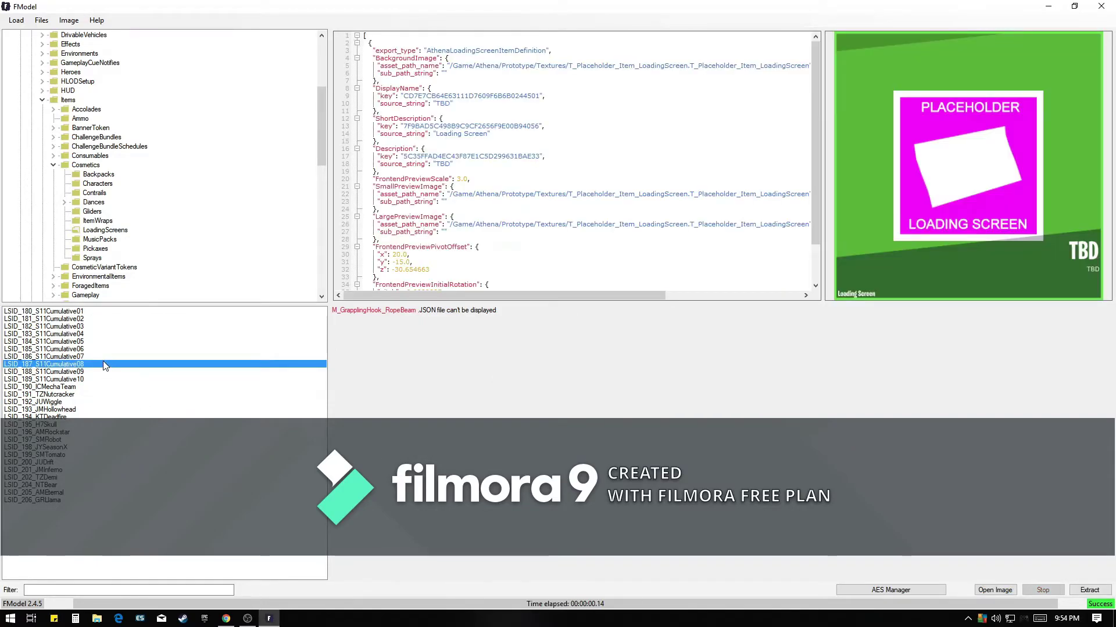
left_click(118, 313)
left_click(121, 318)
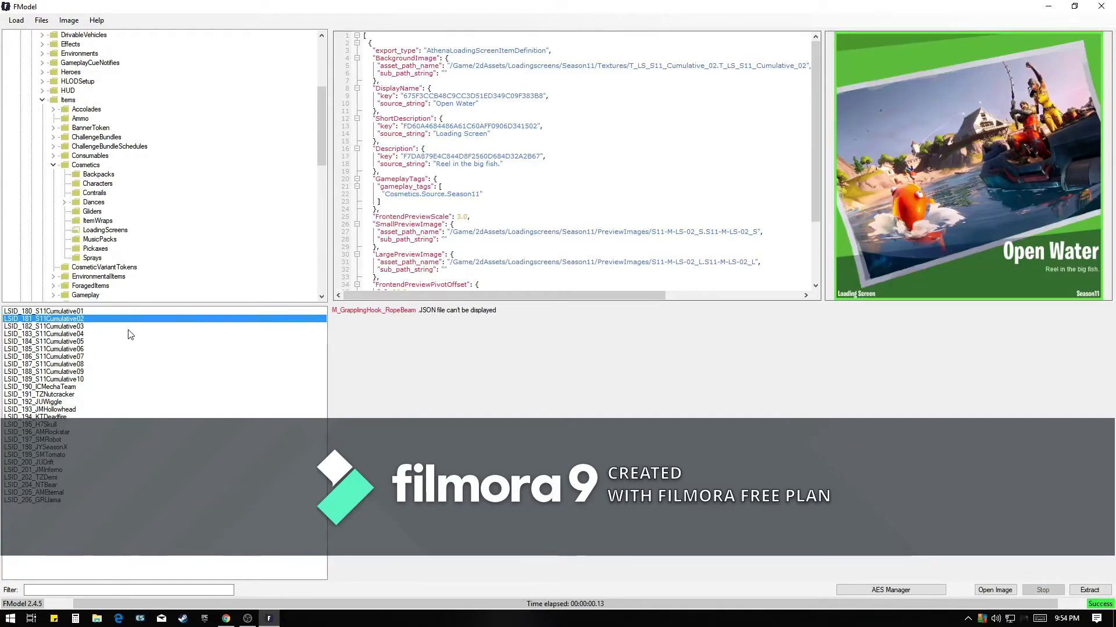
left_click(96, 325)
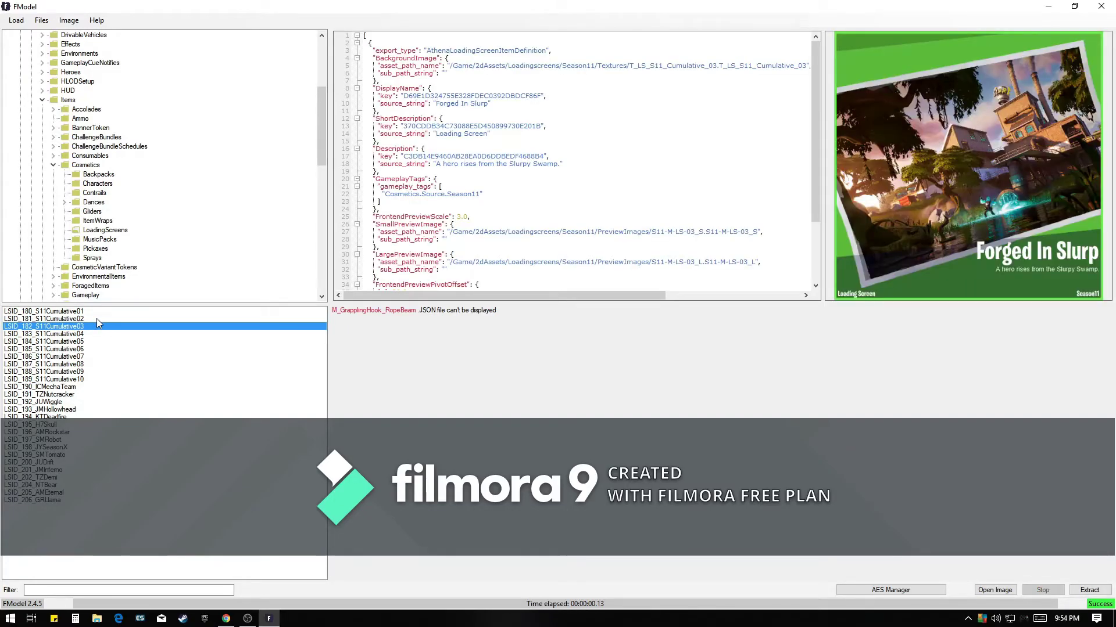
left_click(97, 318)
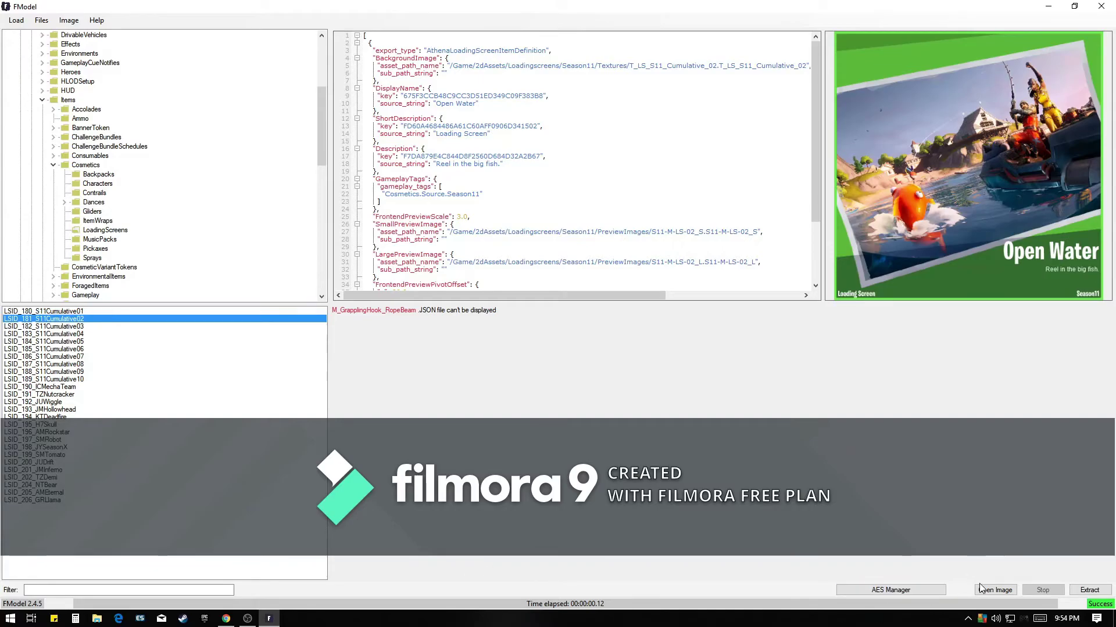
left_click(979, 591)
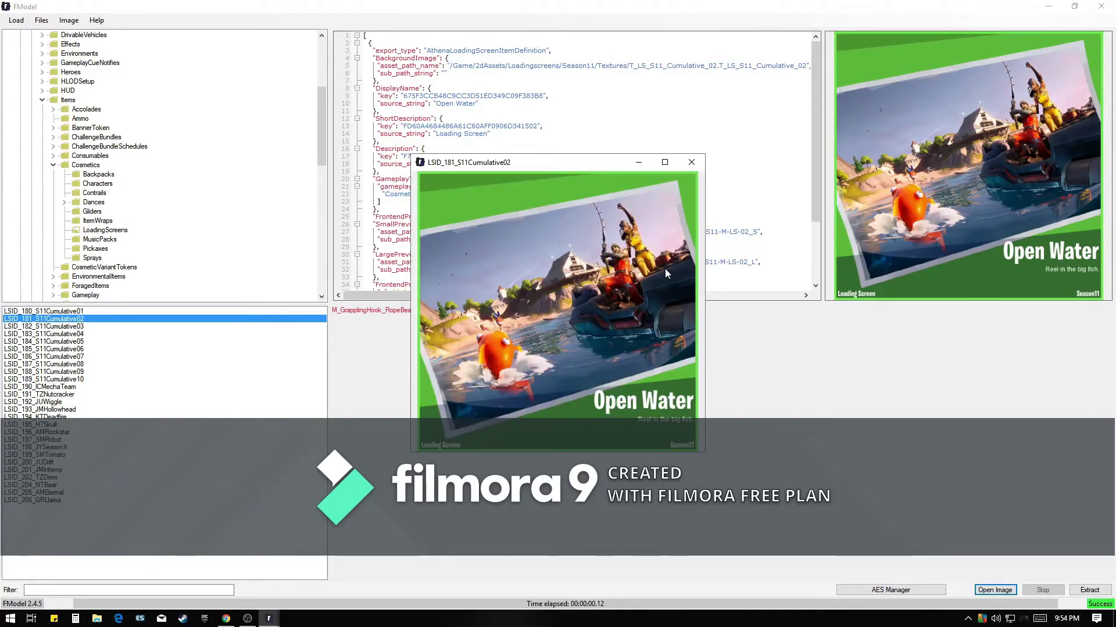
left_click(691, 163)
left_click(109, 327)
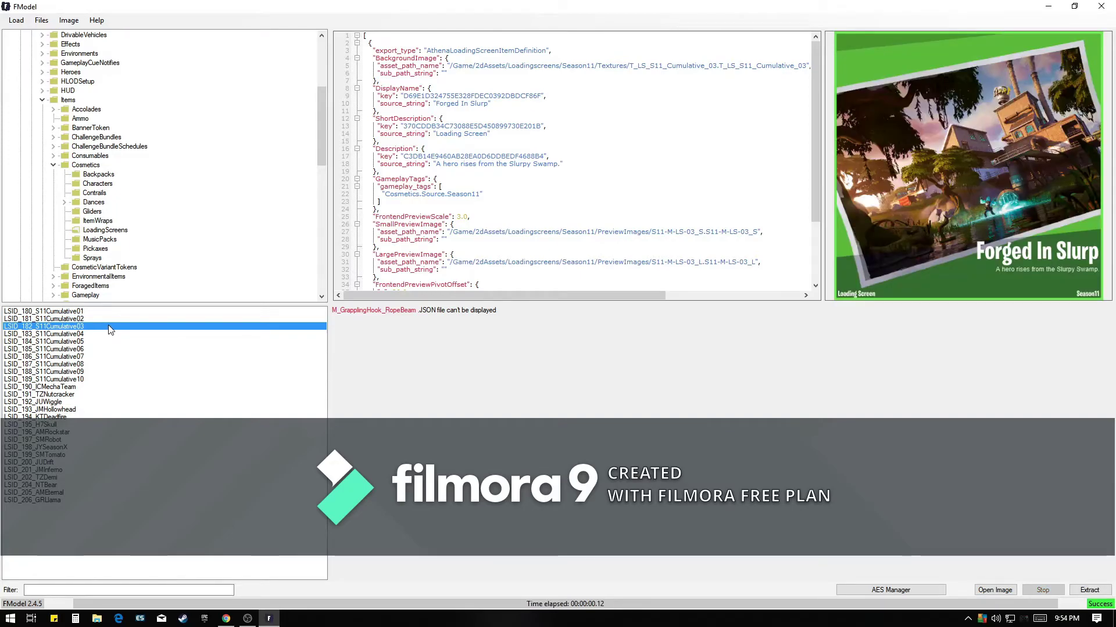
left_click(109, 336)
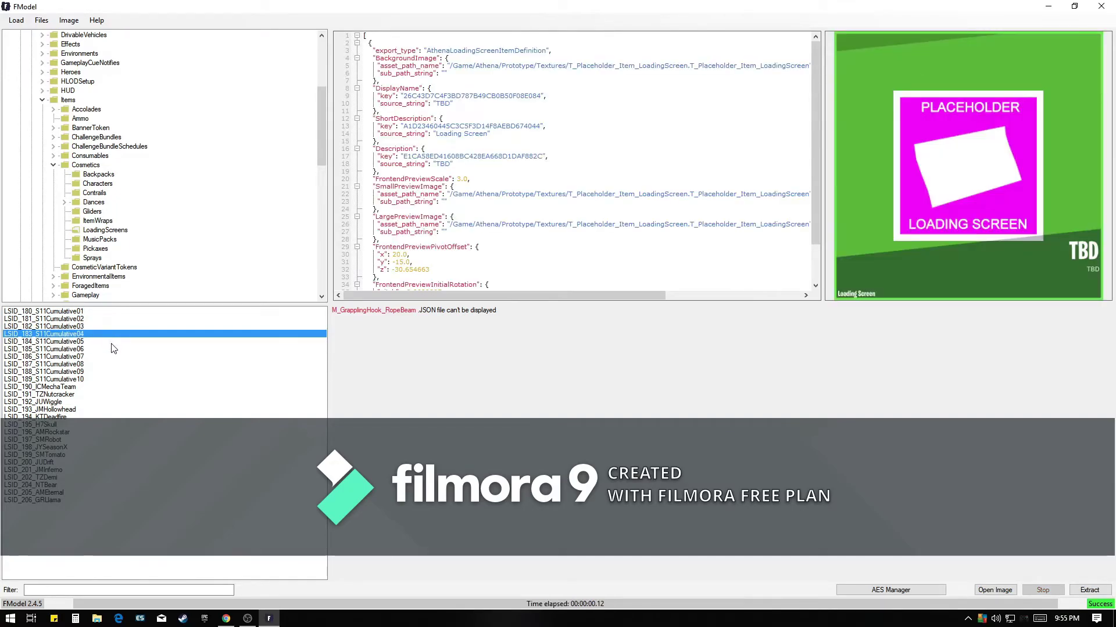
- Preview LSID_184, Pickaxe_ID_293_Viper Fusion Scythe and SPID_171_Rose, then collapse Cosmetics
key("Down")
key("Down")
key("Down")
key("Down")
key("Down")
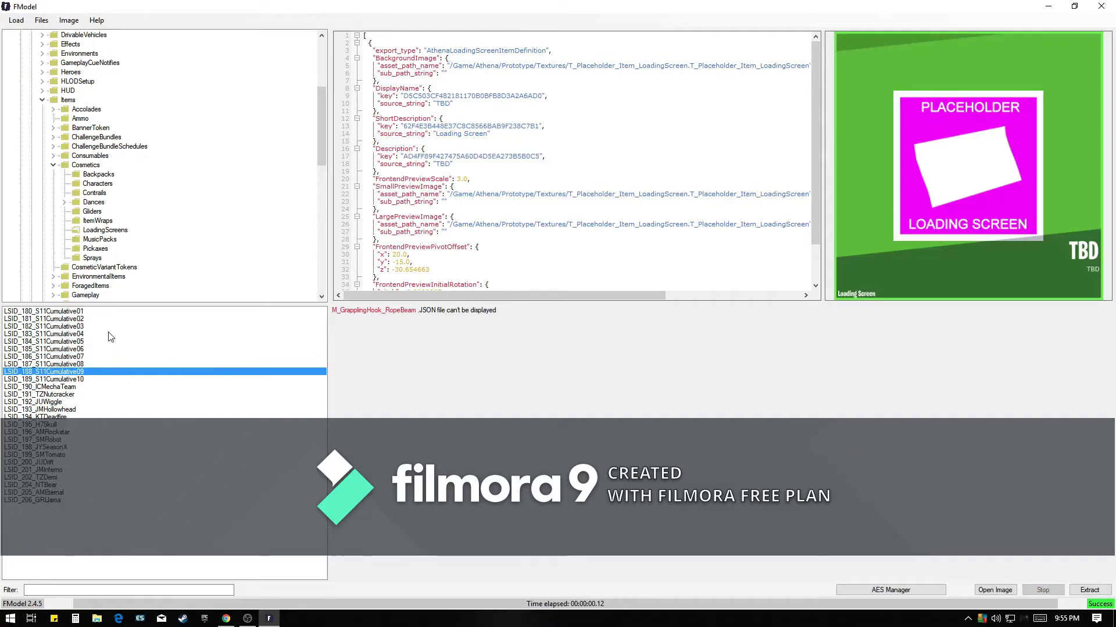
left_click(111, 343)
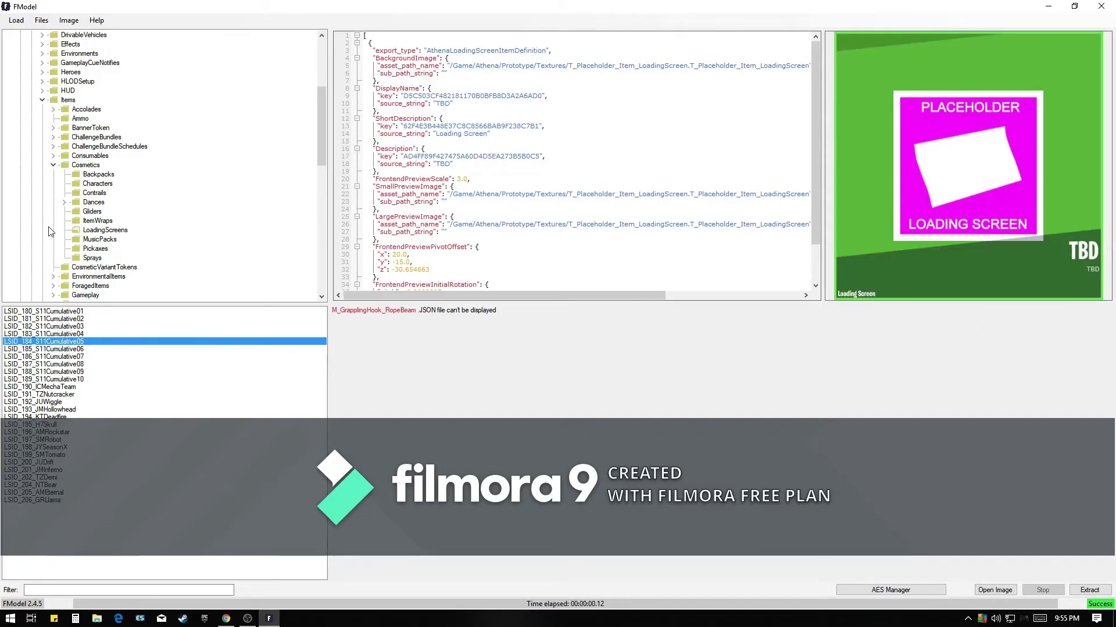
left_click(87, 250)
left_click(84, 395)
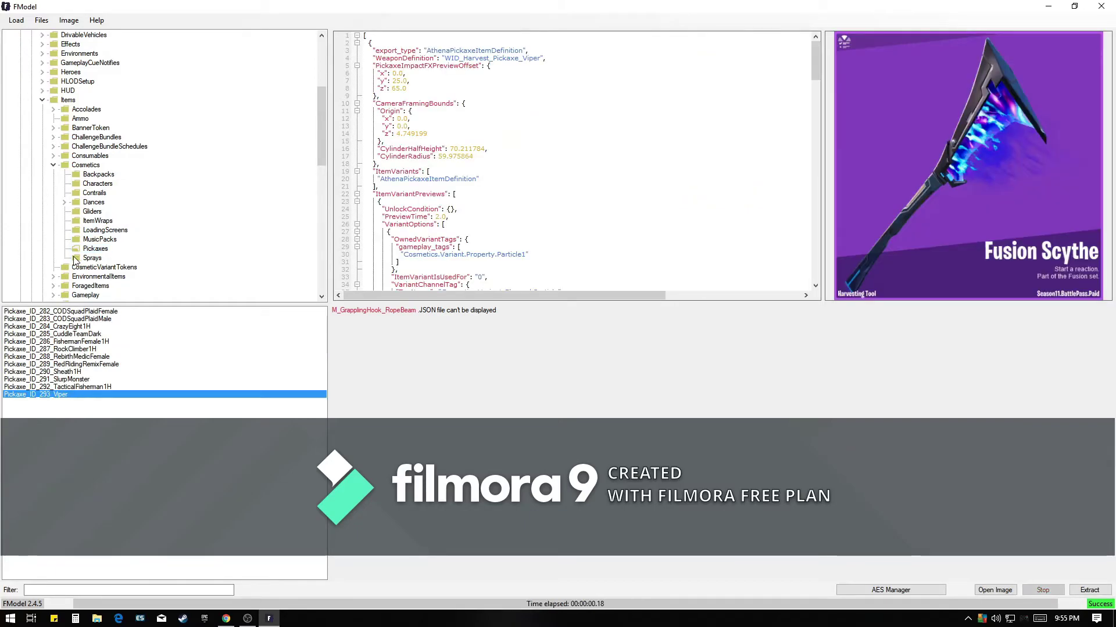
left_click(75, 257)
left_click(67, 381)
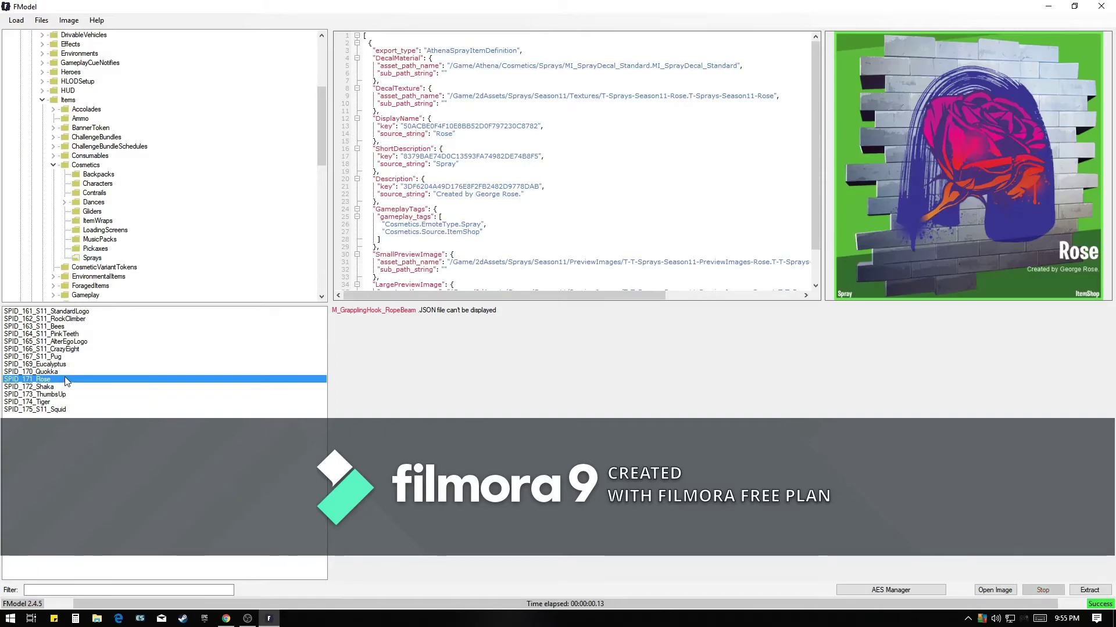
left_click(54, 165)
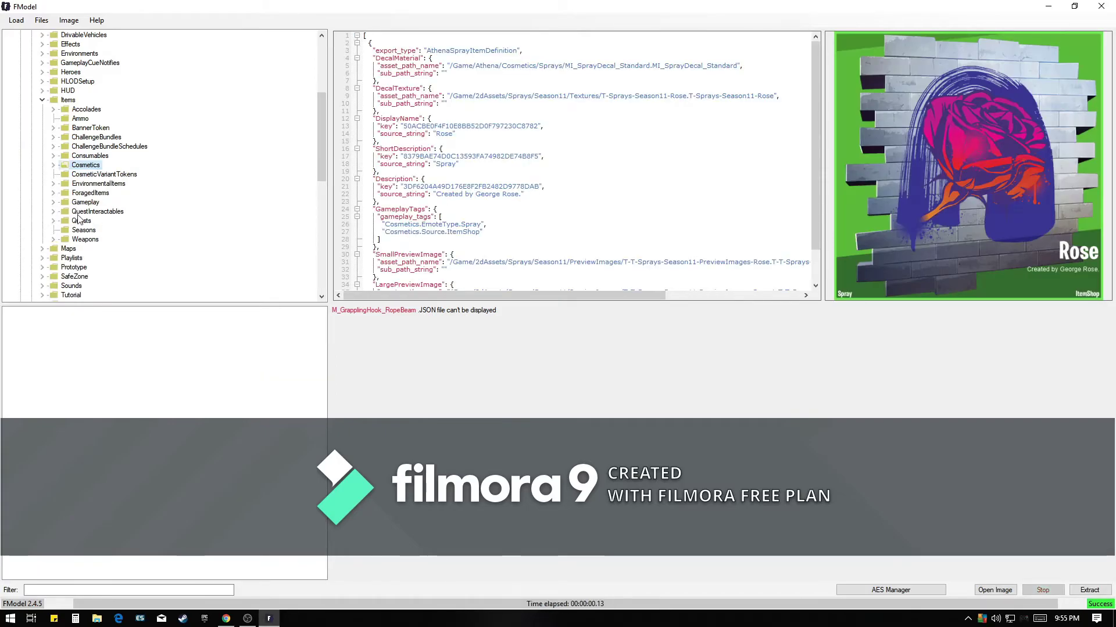
scroll(73, 261, "down", 1)
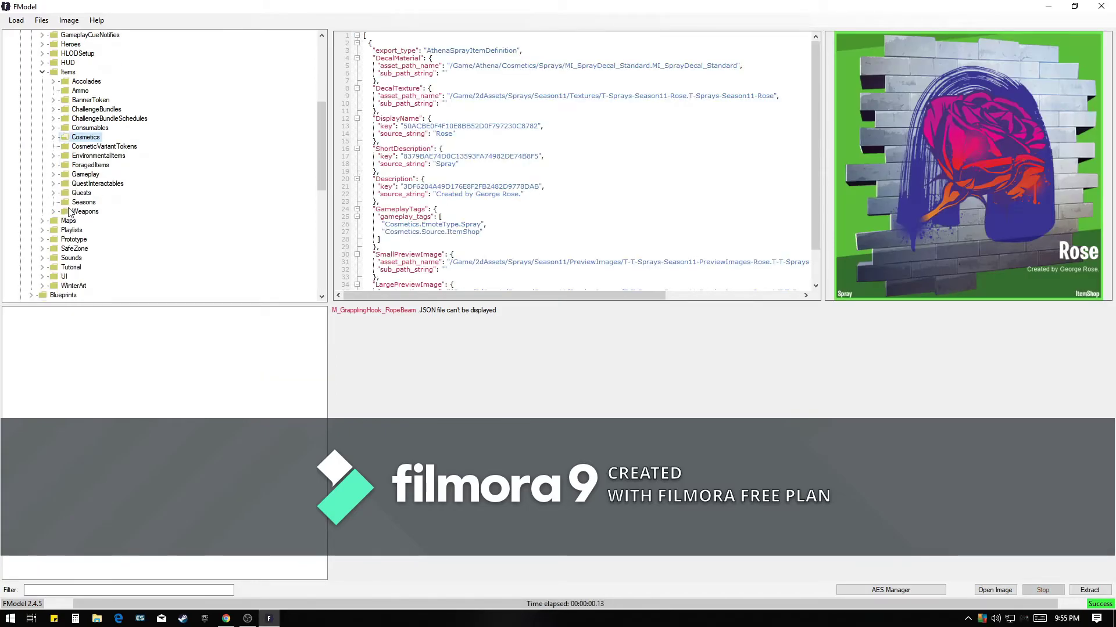
- Preview Meatball_Weapon under Weapons > Vehicles, then collapse Vehicles, Weapons and Items
left_click(54, 211)
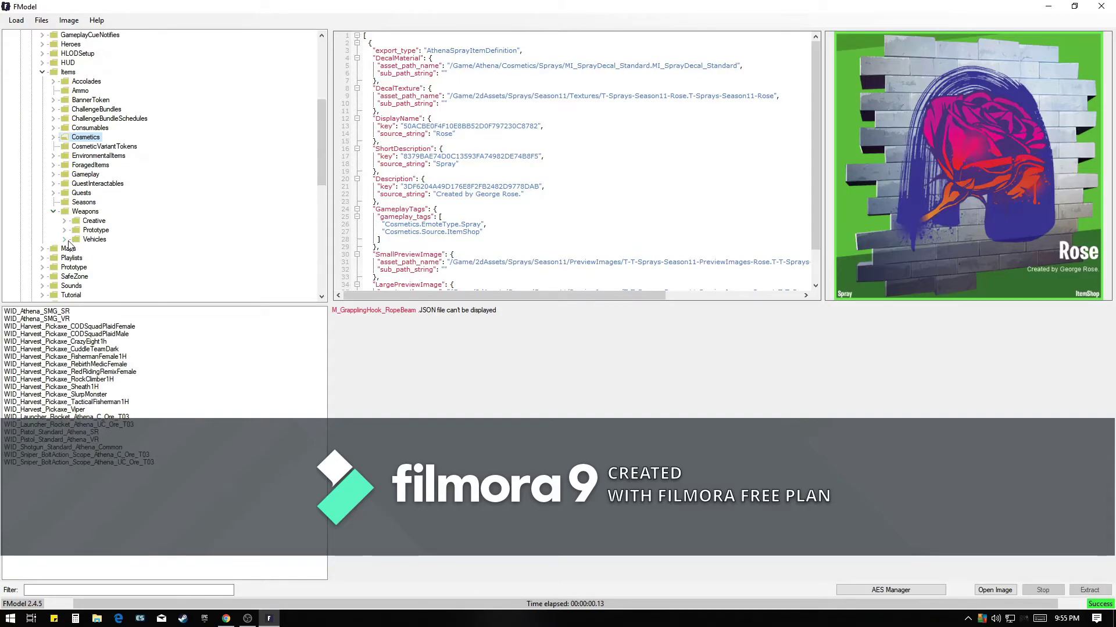
left_click(63, 238)
left_click(116, 249)
left_click(93, 335)
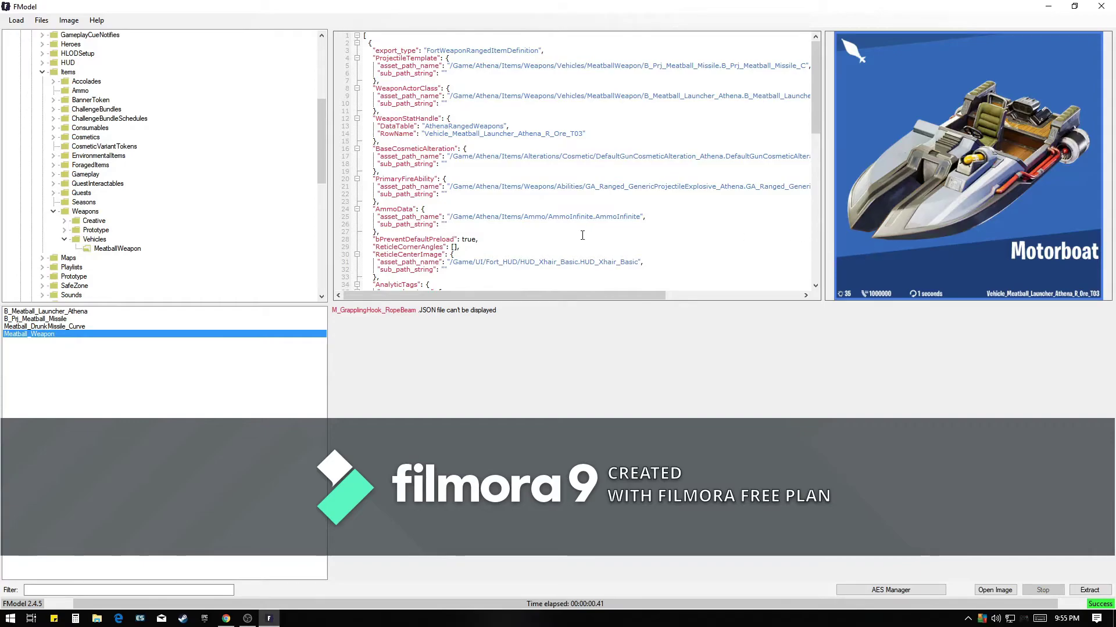
left_click(64, 238)
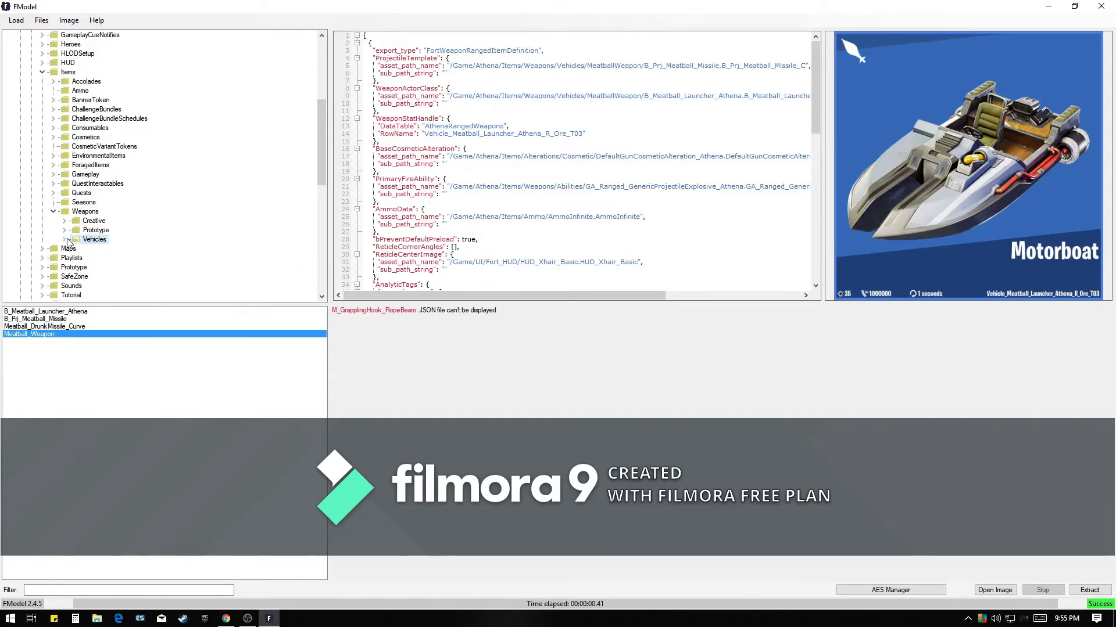
left_click(54, 212)
scroll(76, 197, "up", 1)
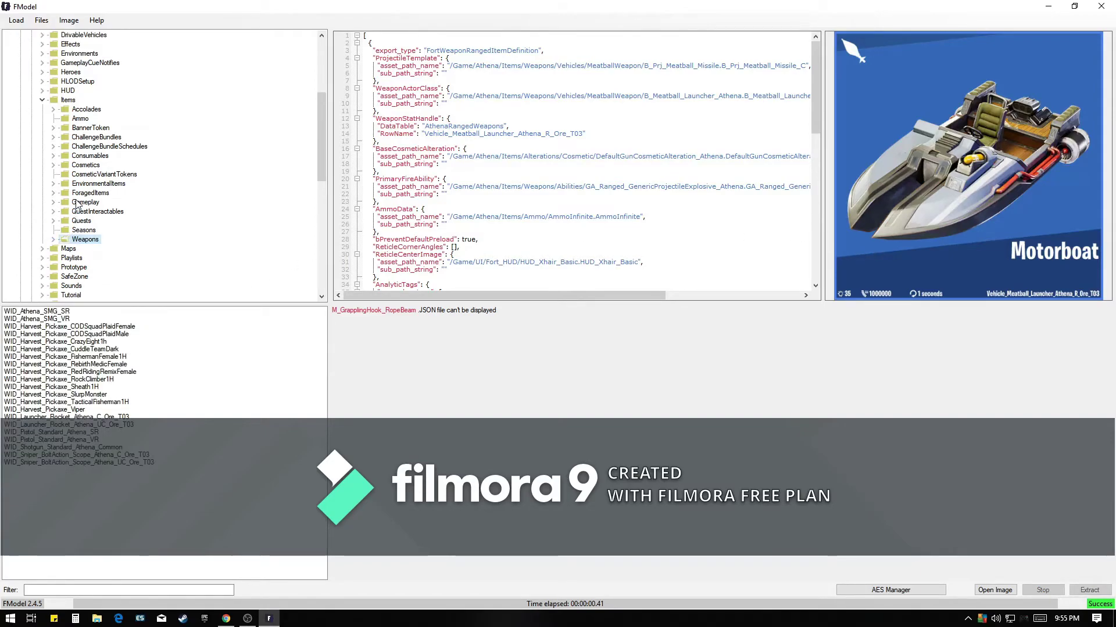
left_click(42, 99)
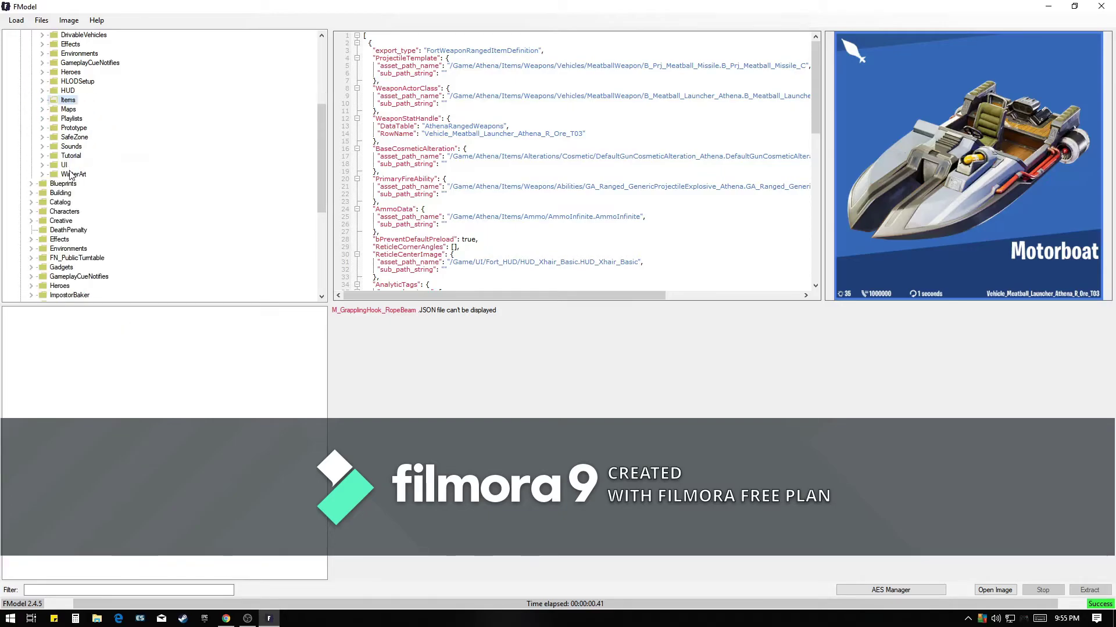
scroll(55, 239, "up", 3)
scroll(55, 236, "up", 1)
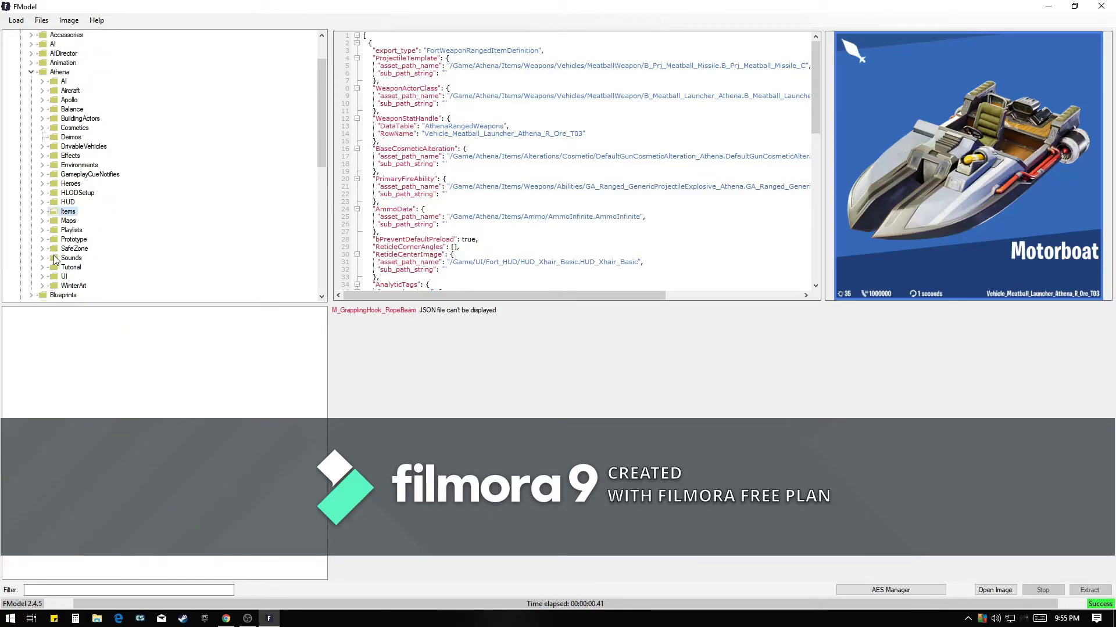
- List the GoatDance sound files under Sounds > Emotes
left_click(48, 260)
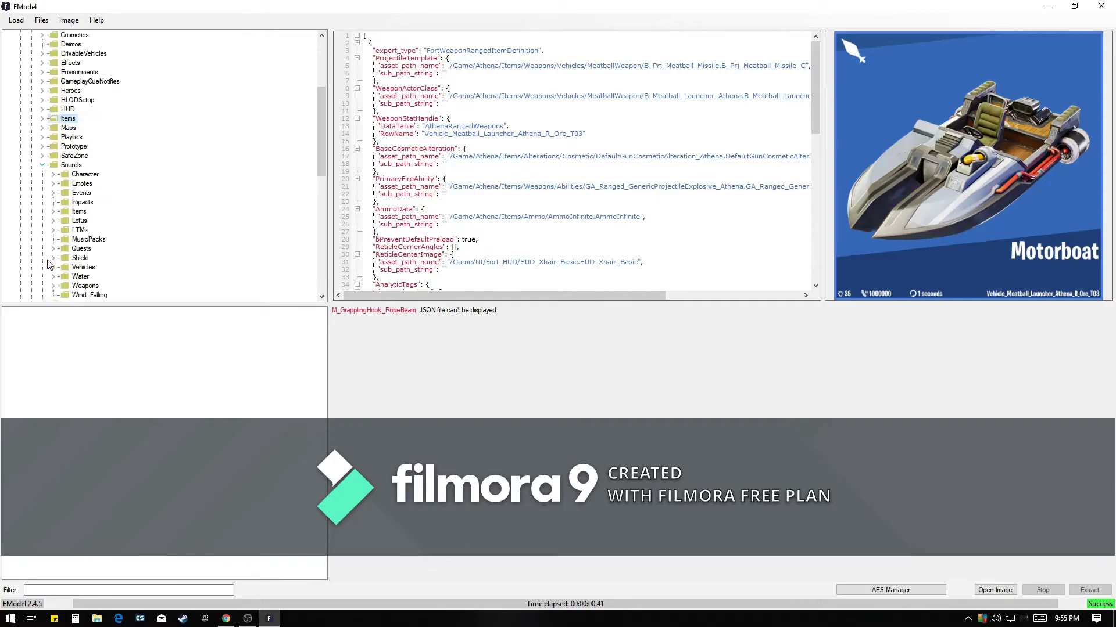
scroll(50, 265, "down", 1)
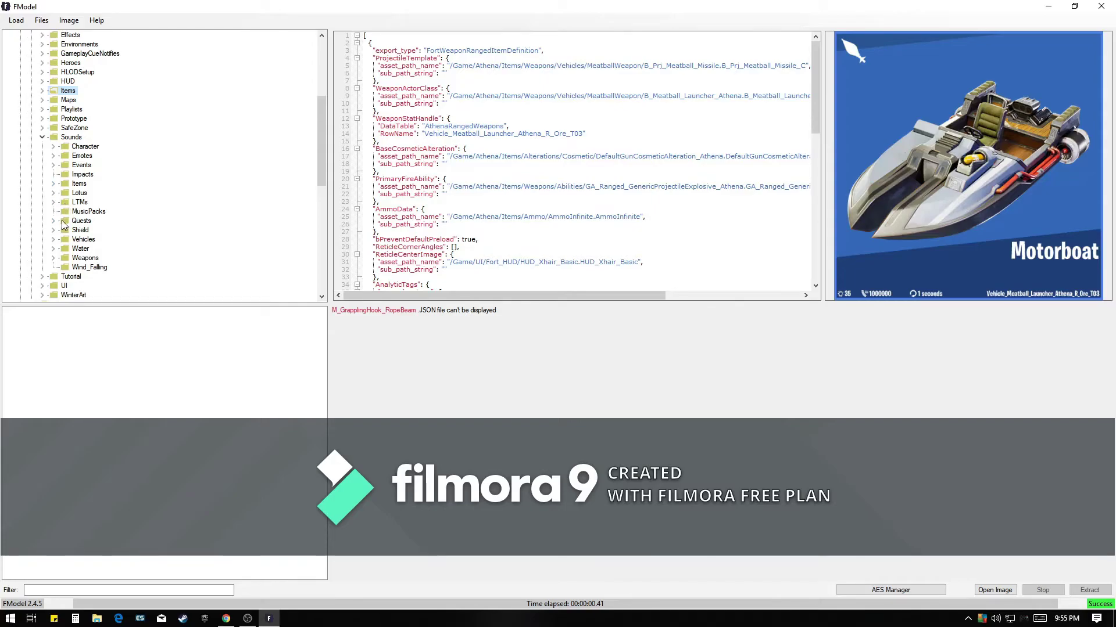
left_click(54, 147)
left_click(53, 147)
left_click(53, 156)
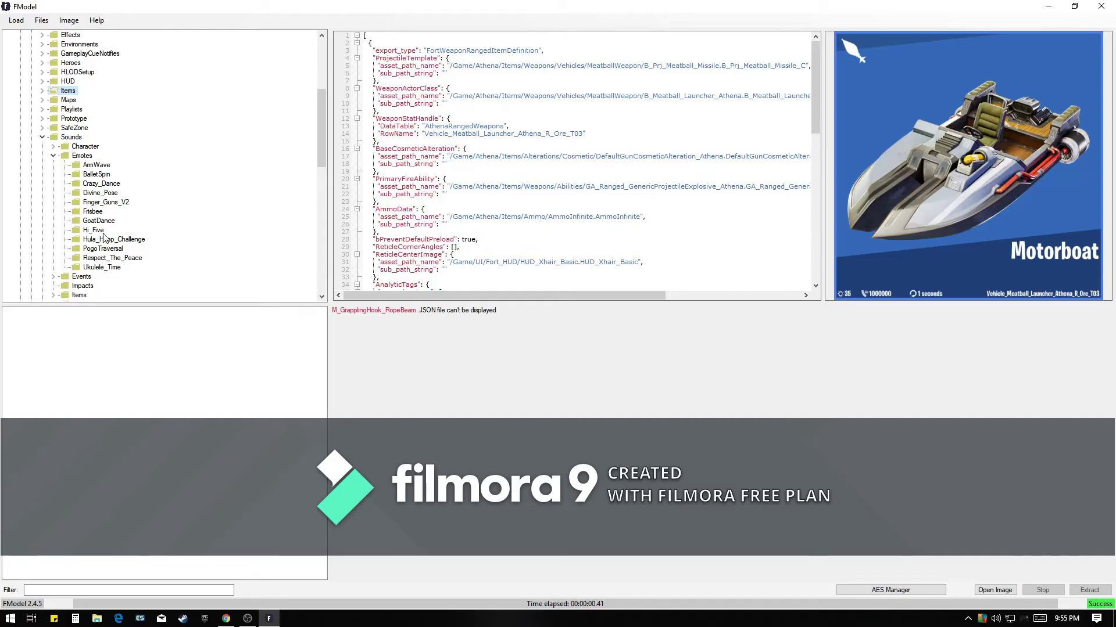
left_click(98, 221)
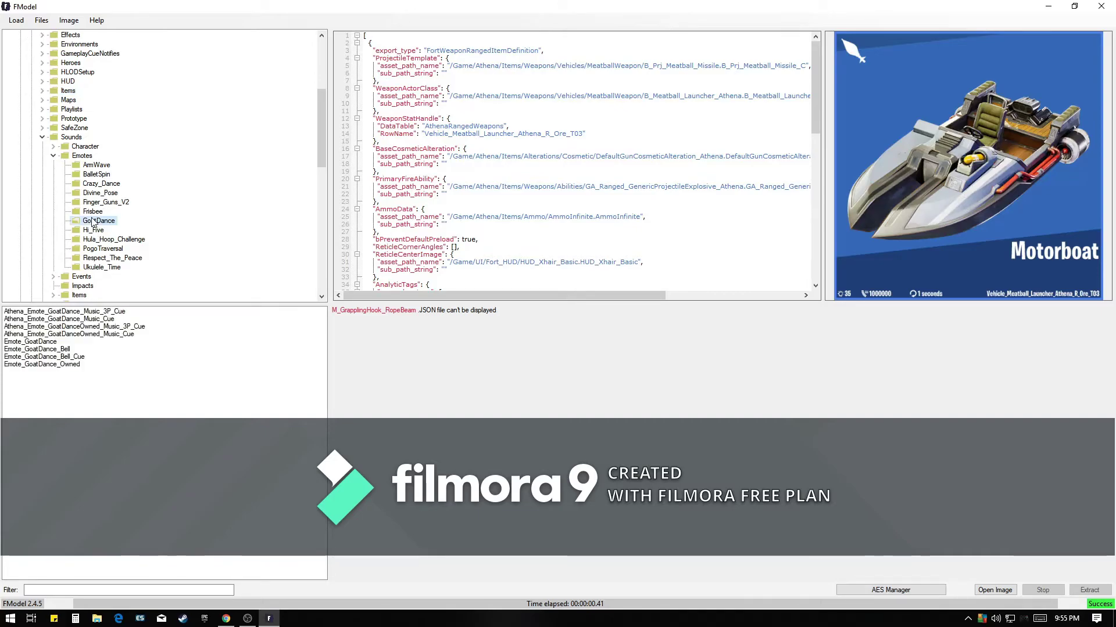
- Select the Athena_Emote music cues, then play Emote_GoatDance_Bell in Groove Music
left_click(77, 358)
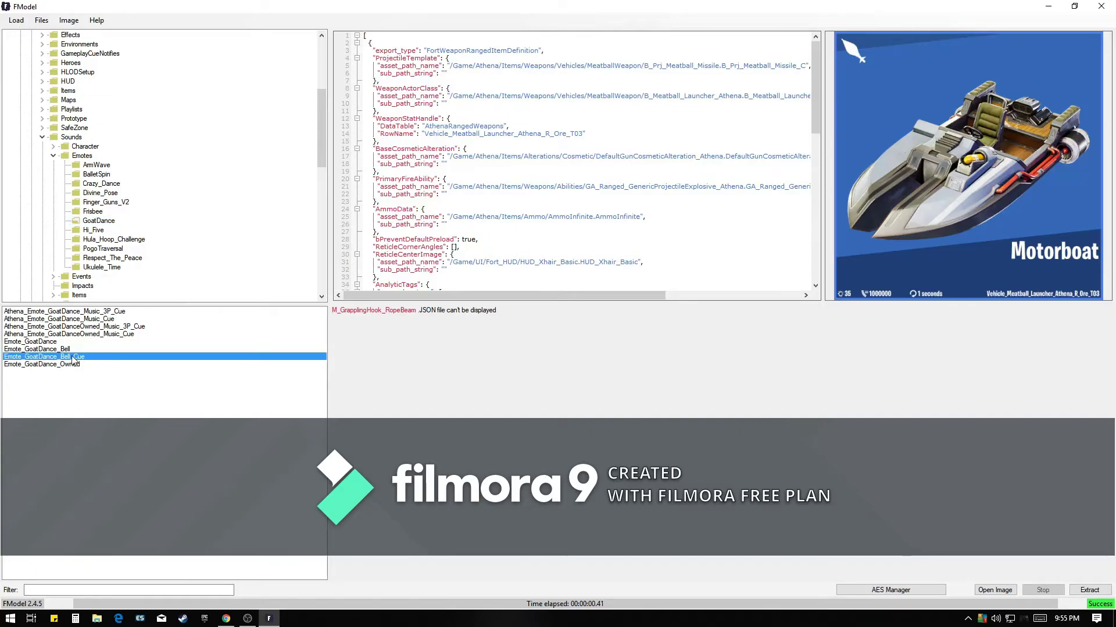
left_click(140, 334)
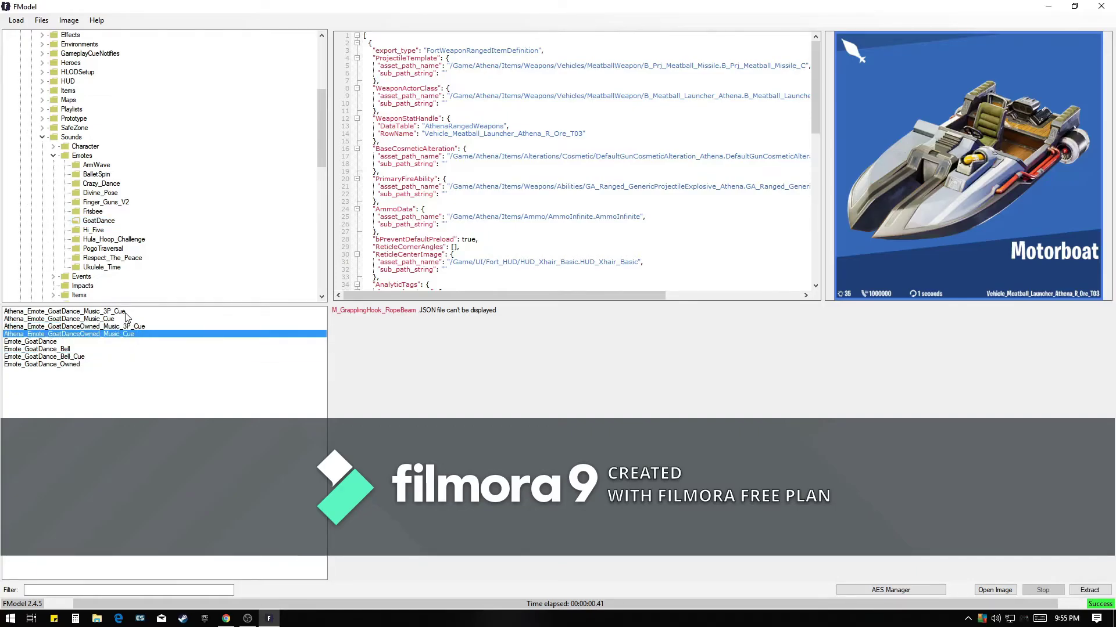
left_click(127, 318)
left_click(127, 312, "shift")
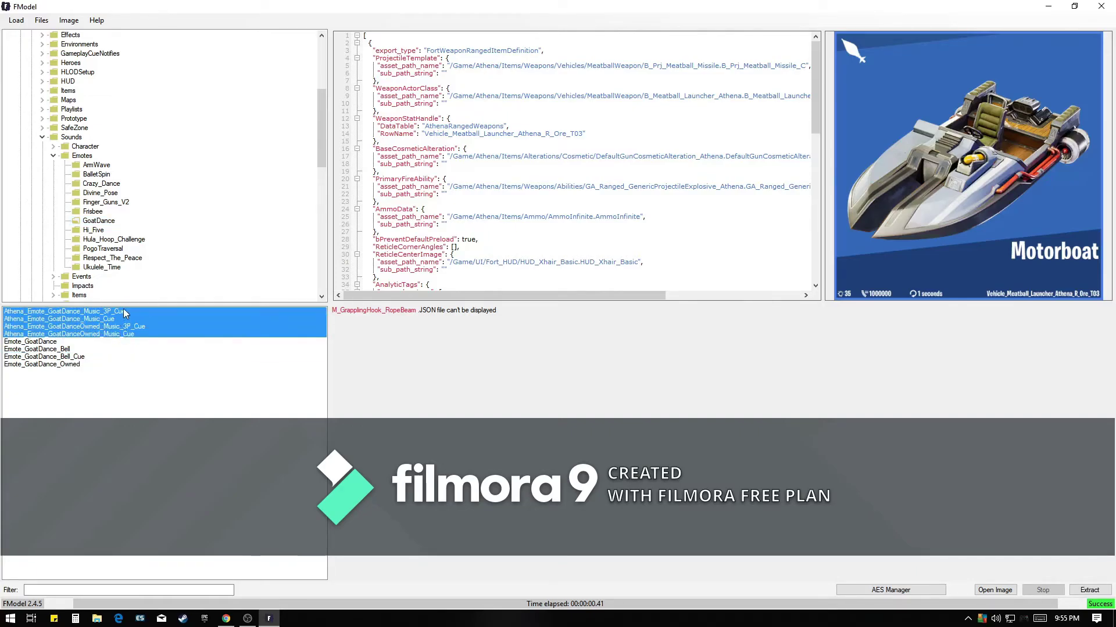
left_click(78, 358)
left_click(61, 350)
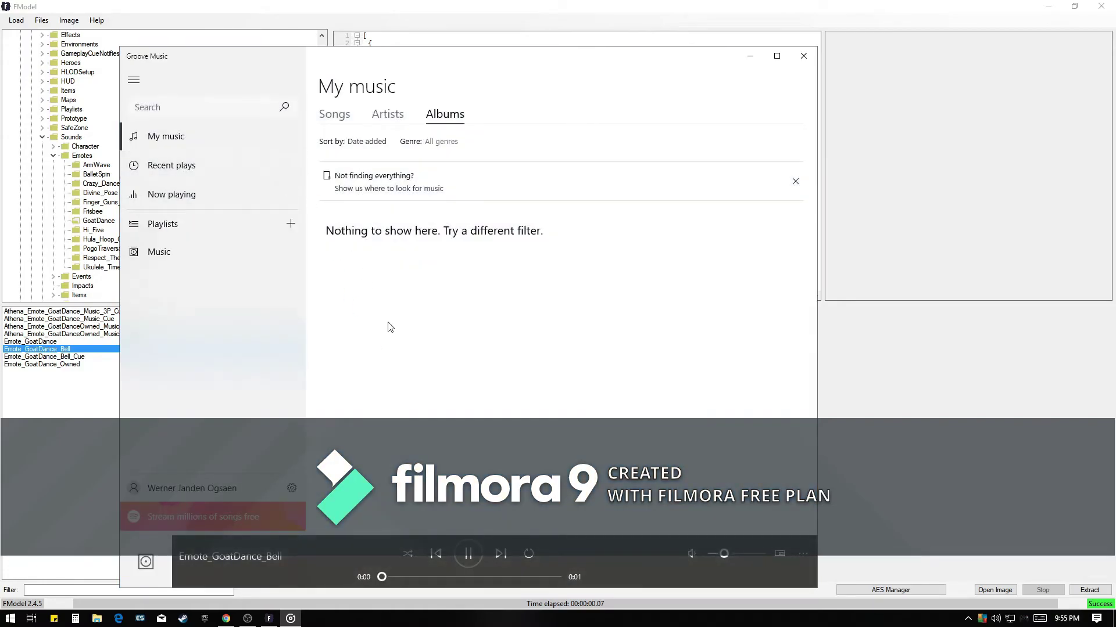
- Close Groove Music, play the Emote_GoatDance_Owned sound, then close the player after listening
left_click(803, 56)
left_click(97, 365)
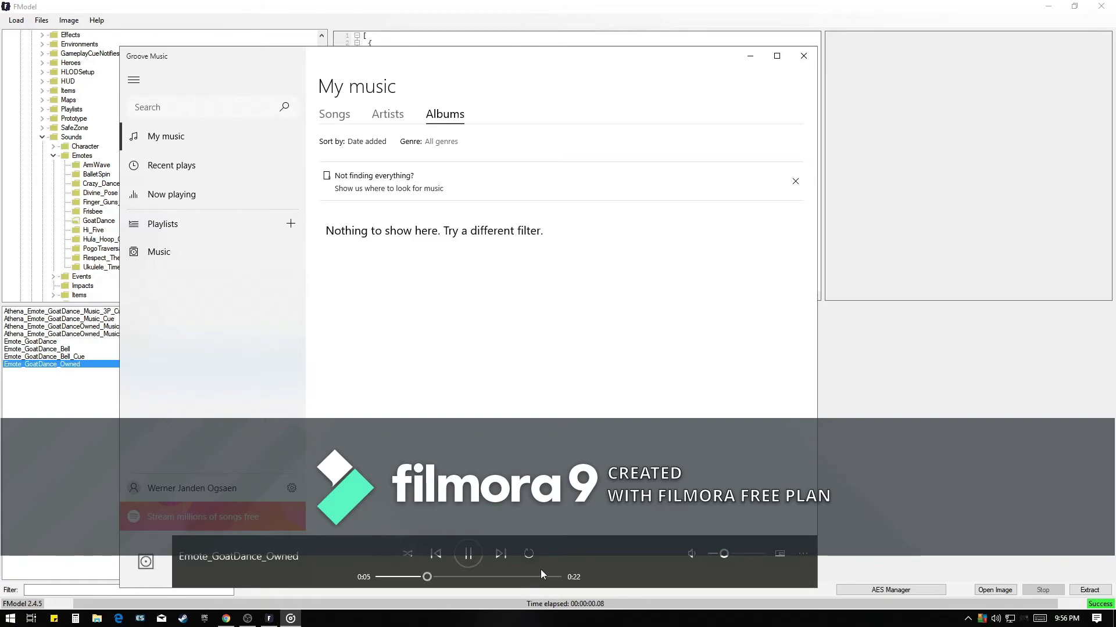
left_click(803, 56)
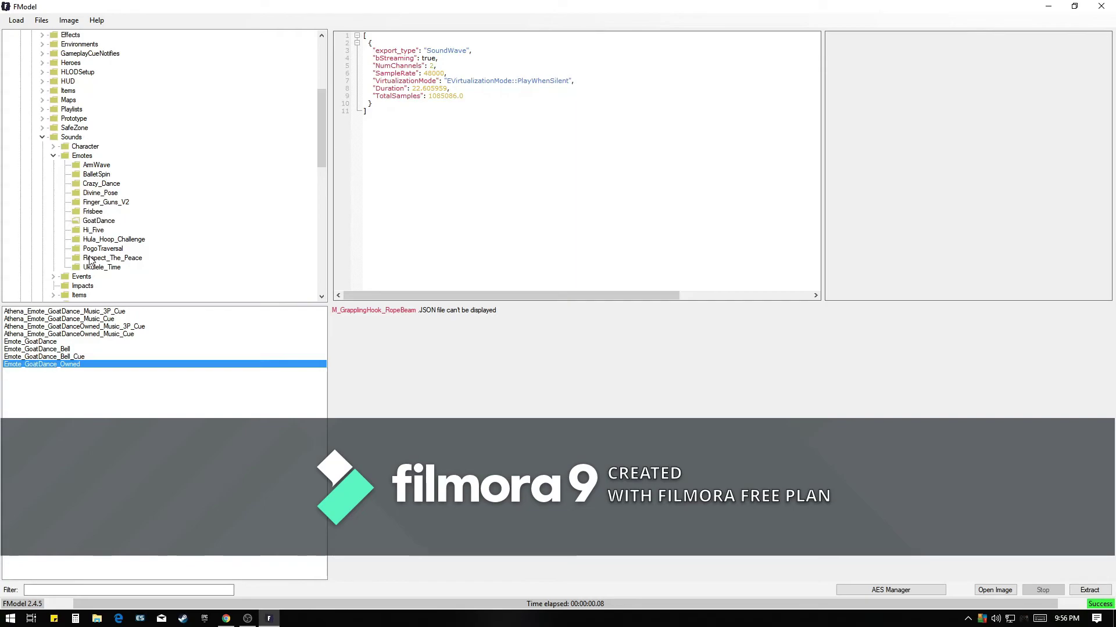
- Collapse the Emotes and Sounds folders, select the status message line, and open AES Manager
left_click(53, 155)
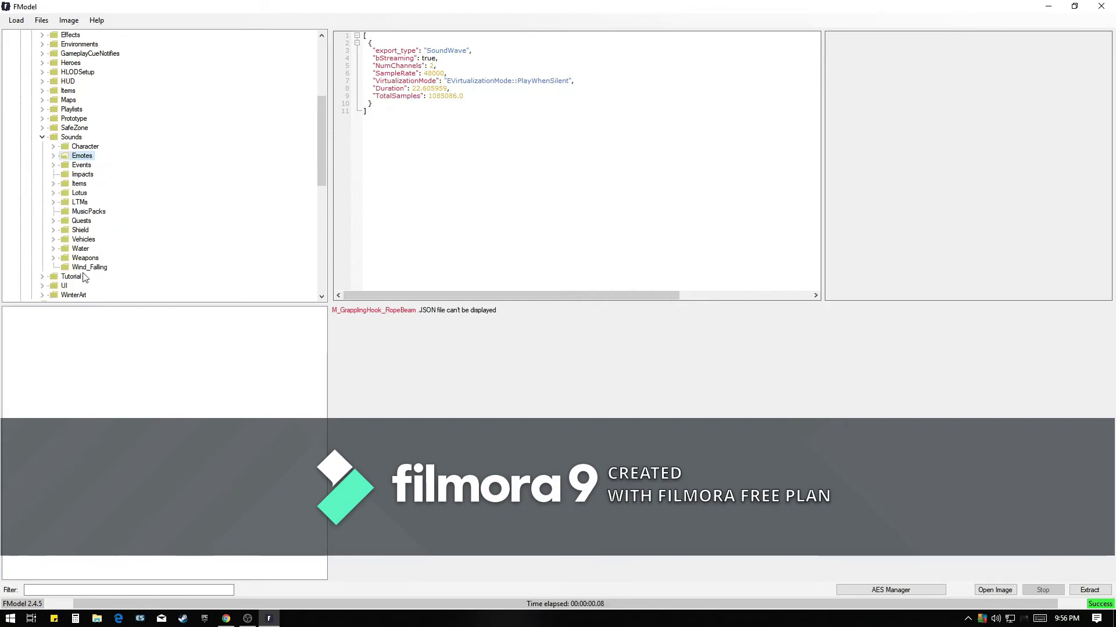
scroll(61, 261, "up", 4)
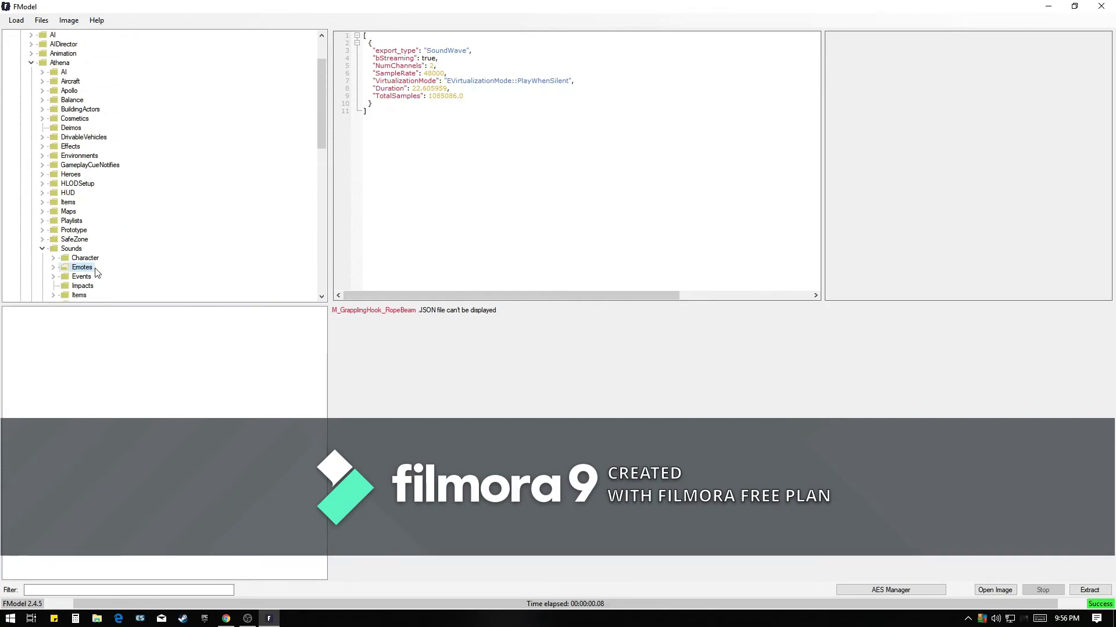
left_click(41, 249)
scroll(48, 253, "up", 2)
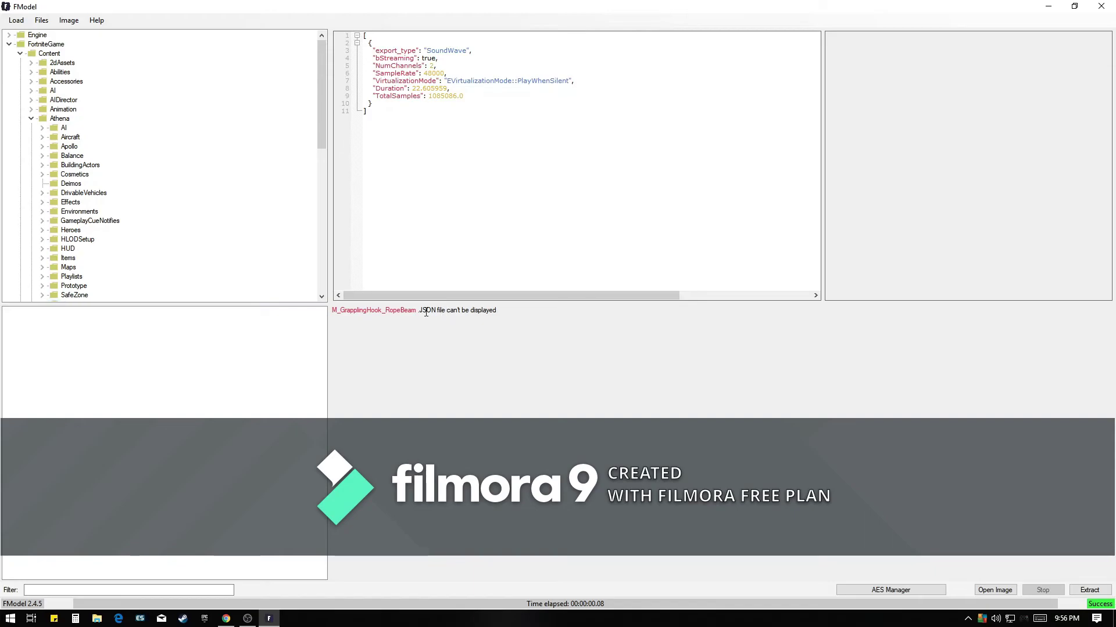
left_click(432, 355)
triple_click(476, 312)
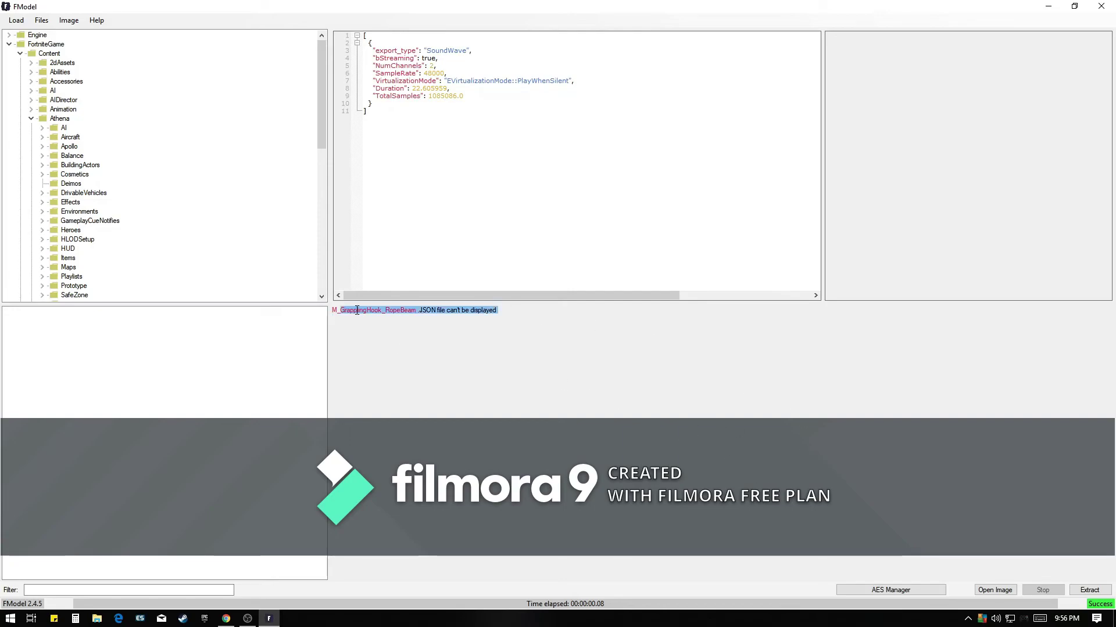
left_click(451, 337)
left_click(892, 590)
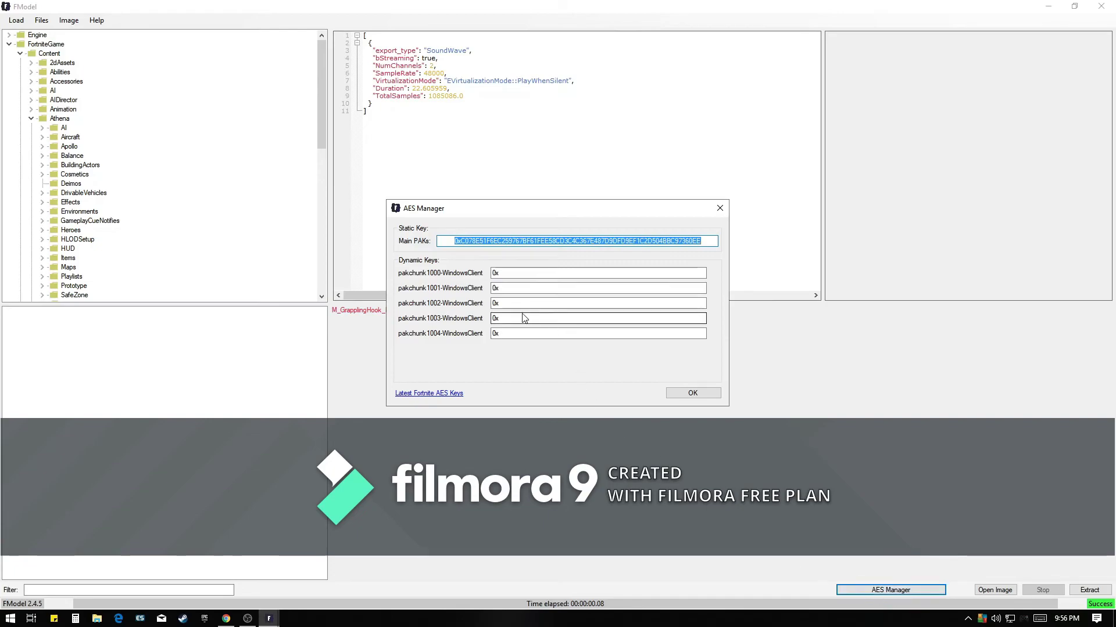
- Select the Main PAKs AES key, check the pakchunk1004 entry, and close AES Manager
left_click(505, 273)
left_click(580, 241)
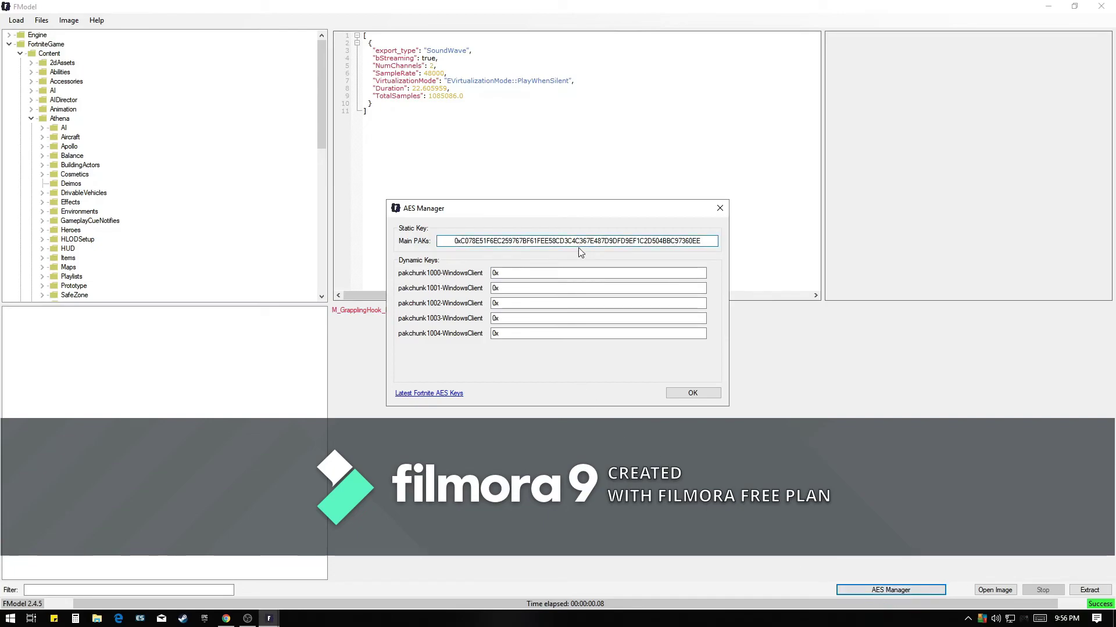
double_click(575, 242)
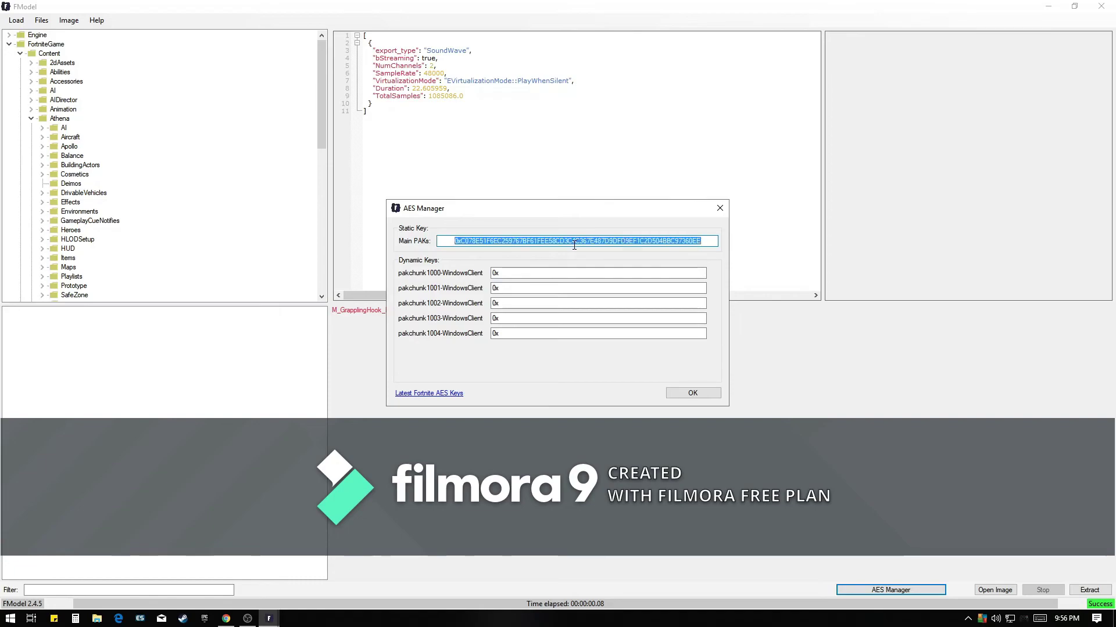
left_click(571, 244)
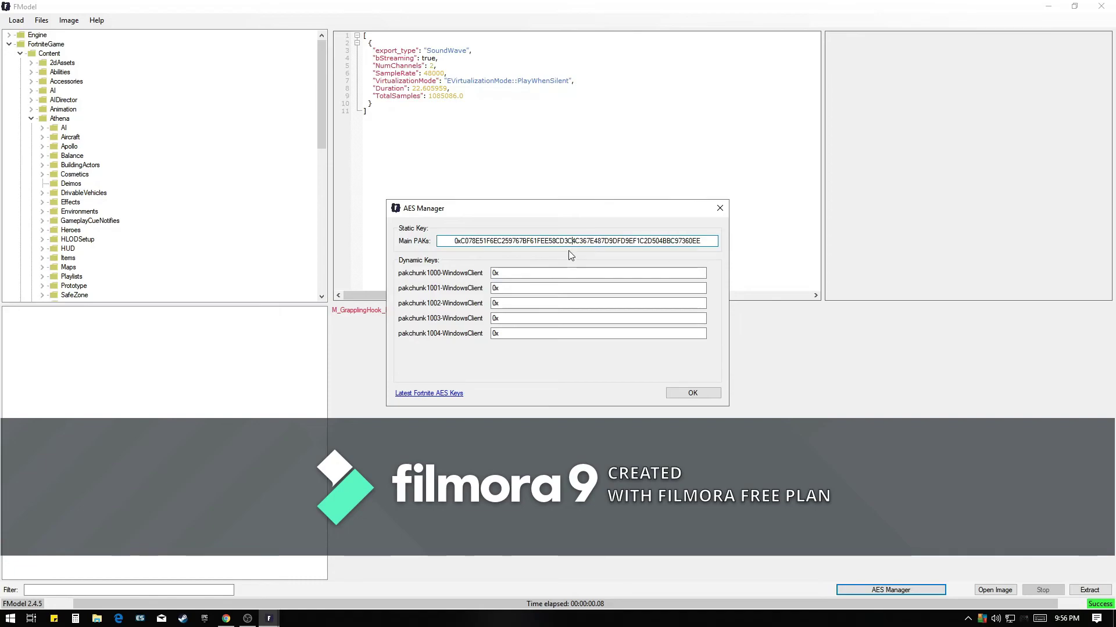
double_click(702, 239)
left_click(703, 243)
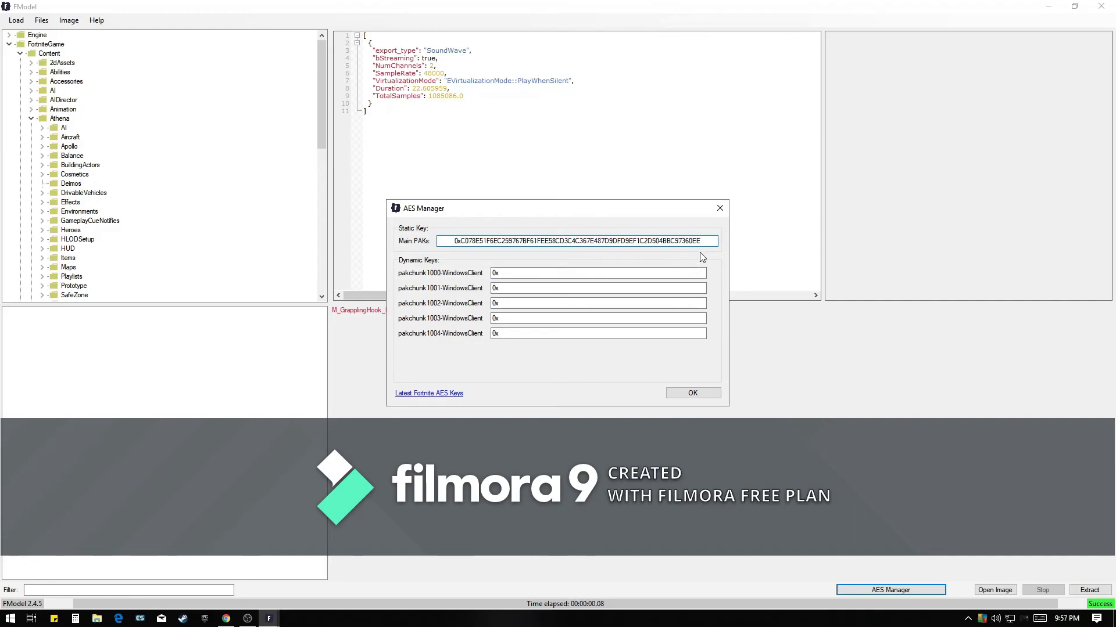
left_click(672, 333)
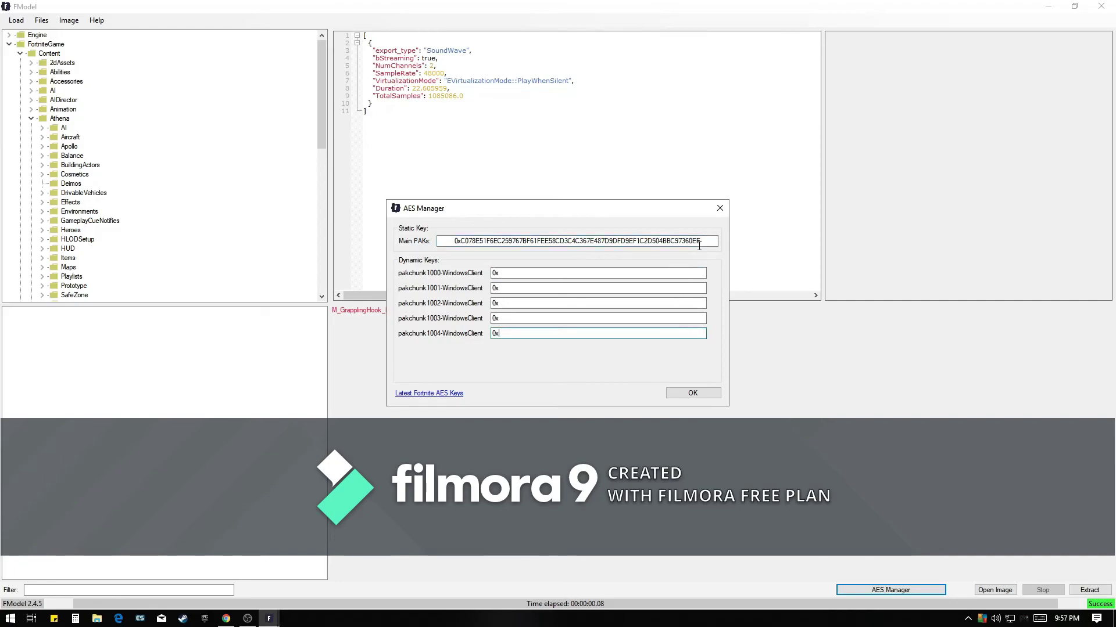
double_click(699, 244)
left_click(701, 244)
double_click(705, 243)
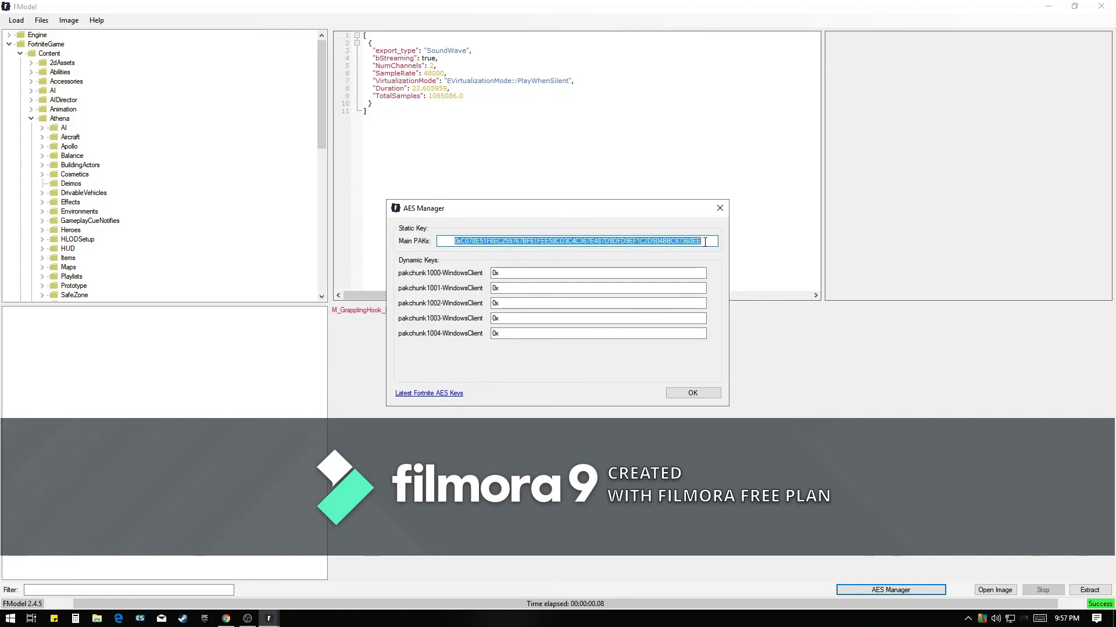
left_click(704, 244)
left_click(719, 208)
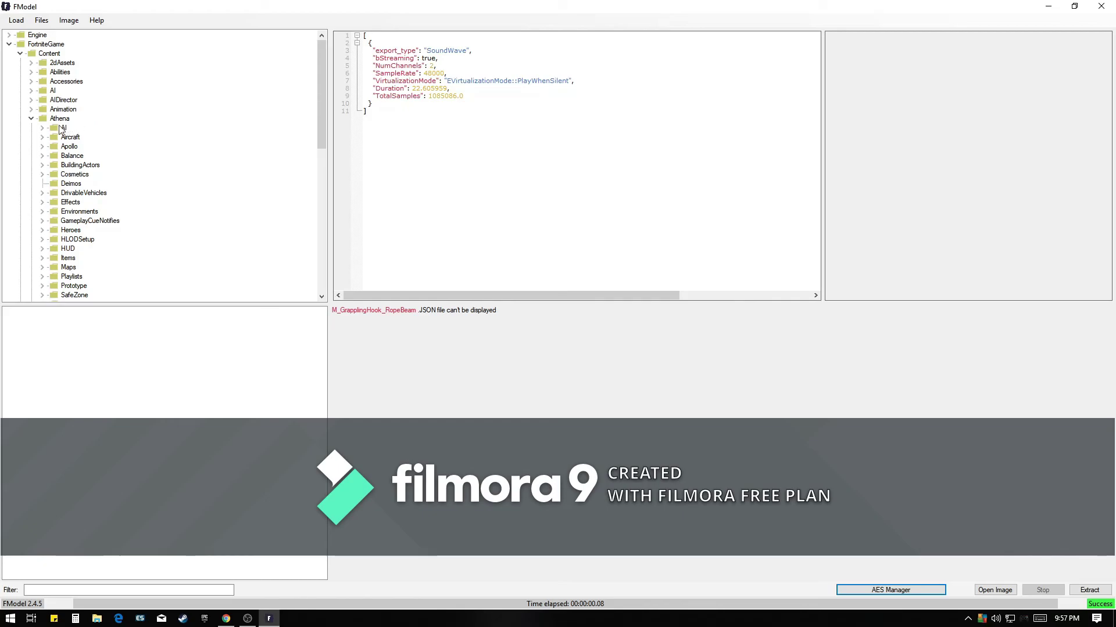
- Collapse Athena and Content, re-expand Content, then collapse Content again
left_click(31, 118)
left_click(20, 54)
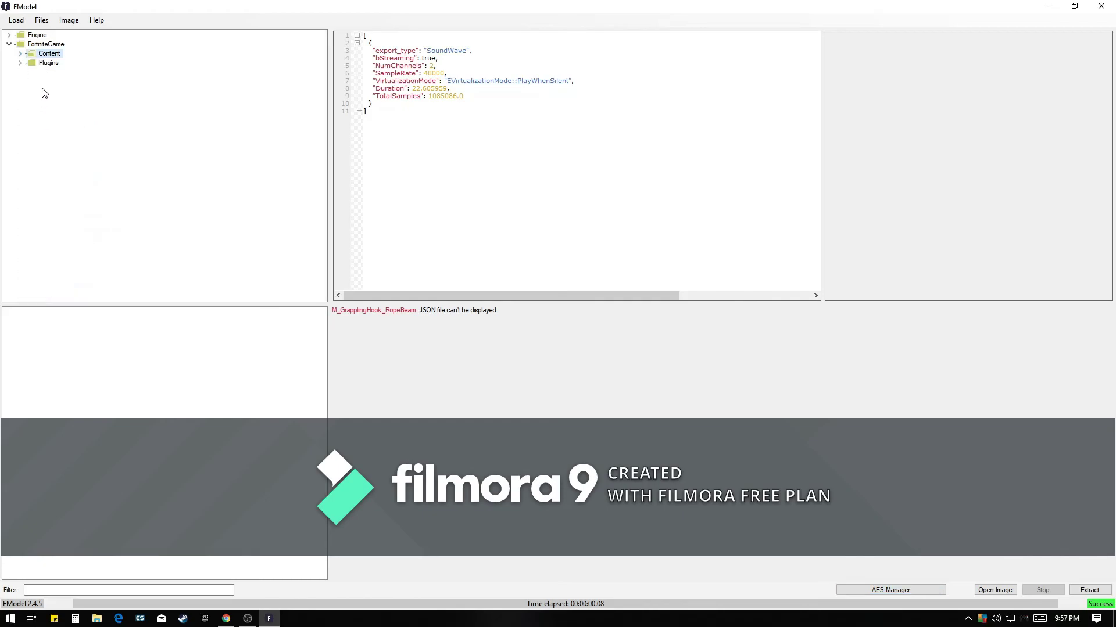
double_click(29, 56)
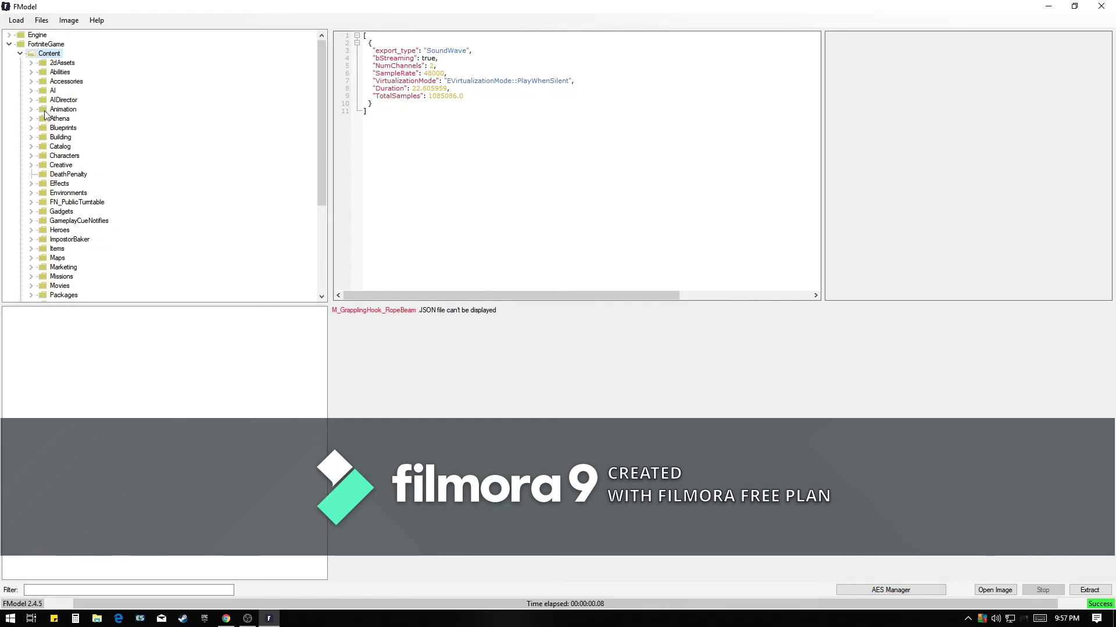
left_click(20, 54)
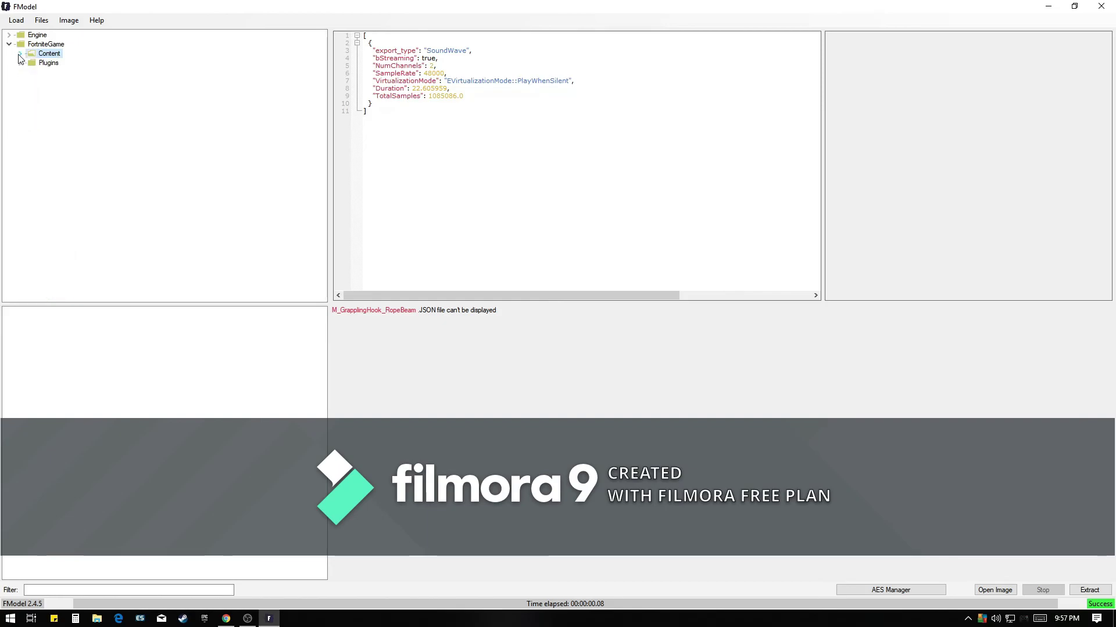